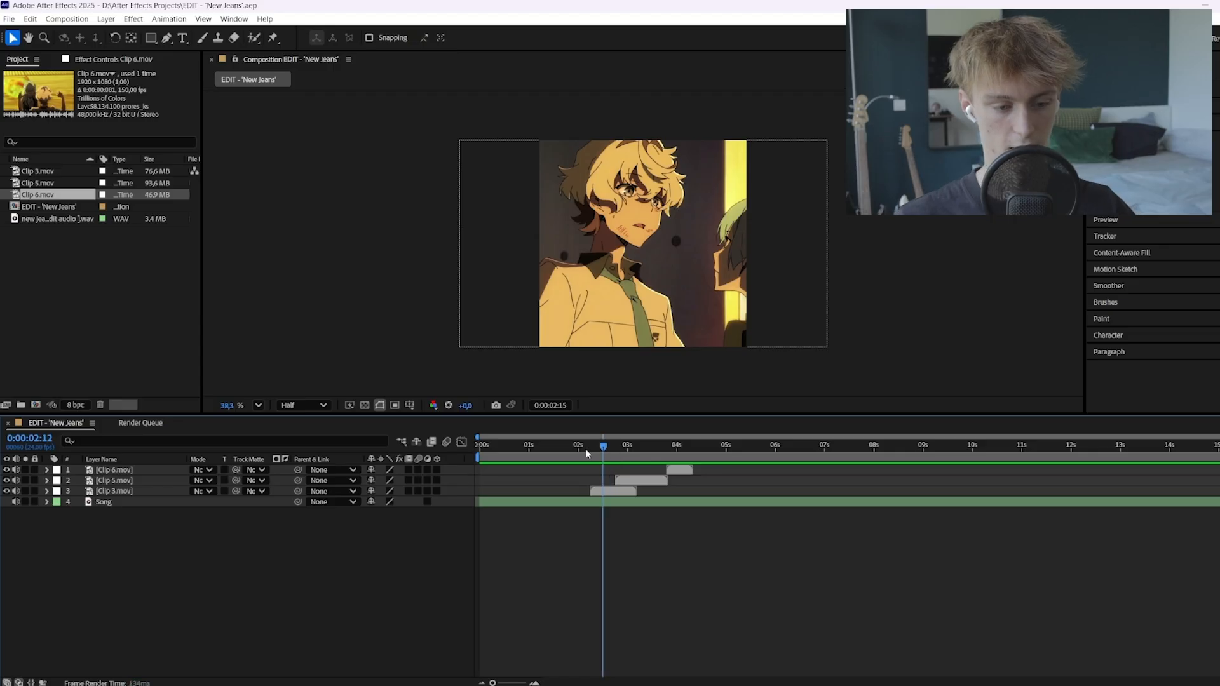
Look through the song layer and the three clip layers in the timeline, scrubbing across the clips
{"action": "left_click", "coordinate": [562, 499]}
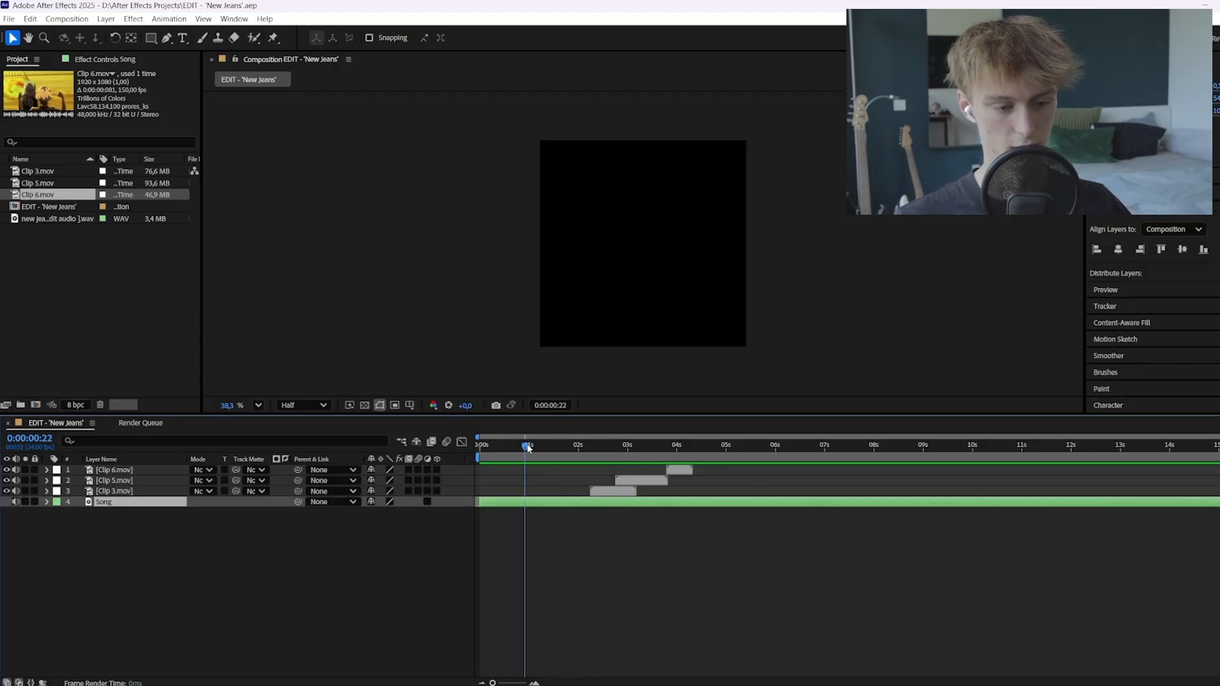
{"action": "left_click", "coordinate": [629, 491]}
{"action": "left_click", "coordinate": [636, 483]}
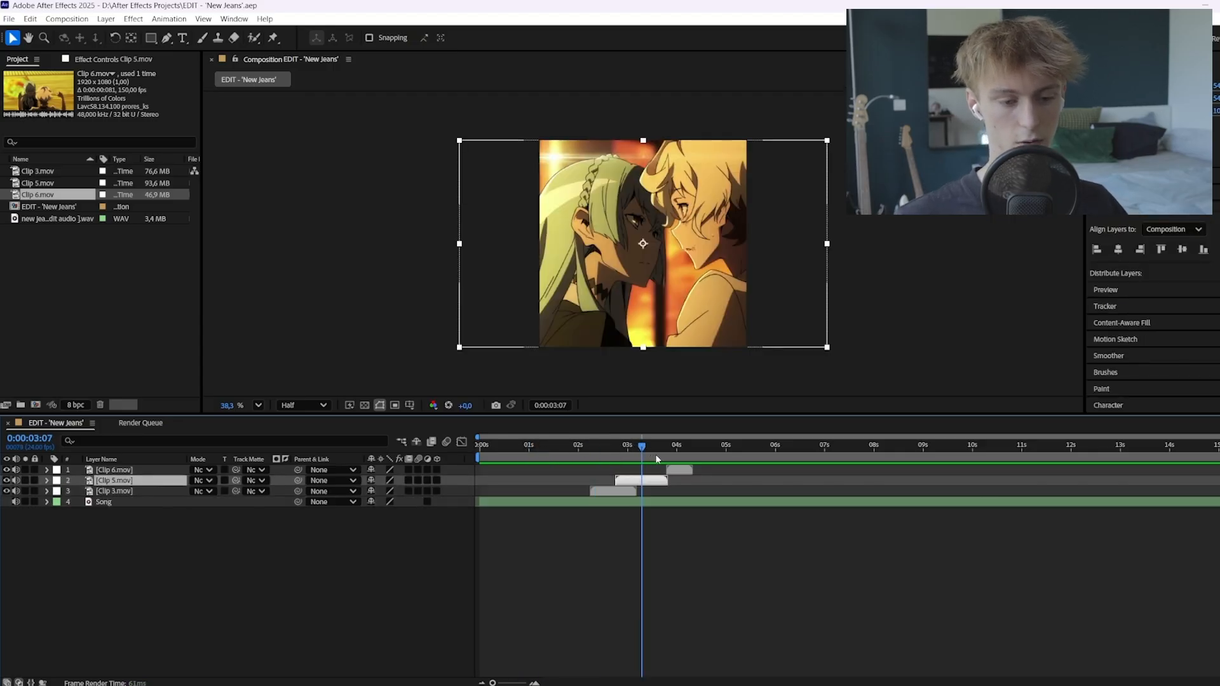
{"action": "left_click", "coordinate": [677, 470]}
{"action": "left_click", "coordinate": [640, 481]}
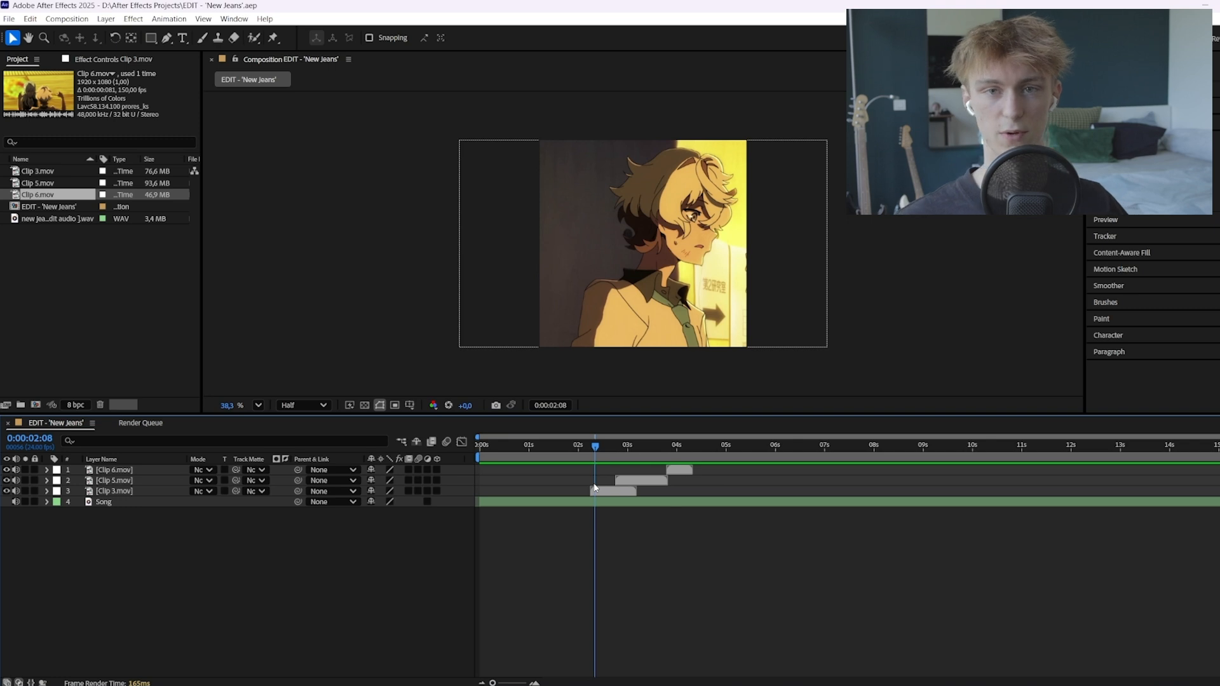
{"action": "mouse_move", "coordinate": [602, 449]}
{"action": "left_mouse_down"}
{"action": "mouse_move", "coordinate": [632, 447]}
{"action": "mouse_move", "coordinate": [605, 451]}
{"action": "left_mouse_up"}
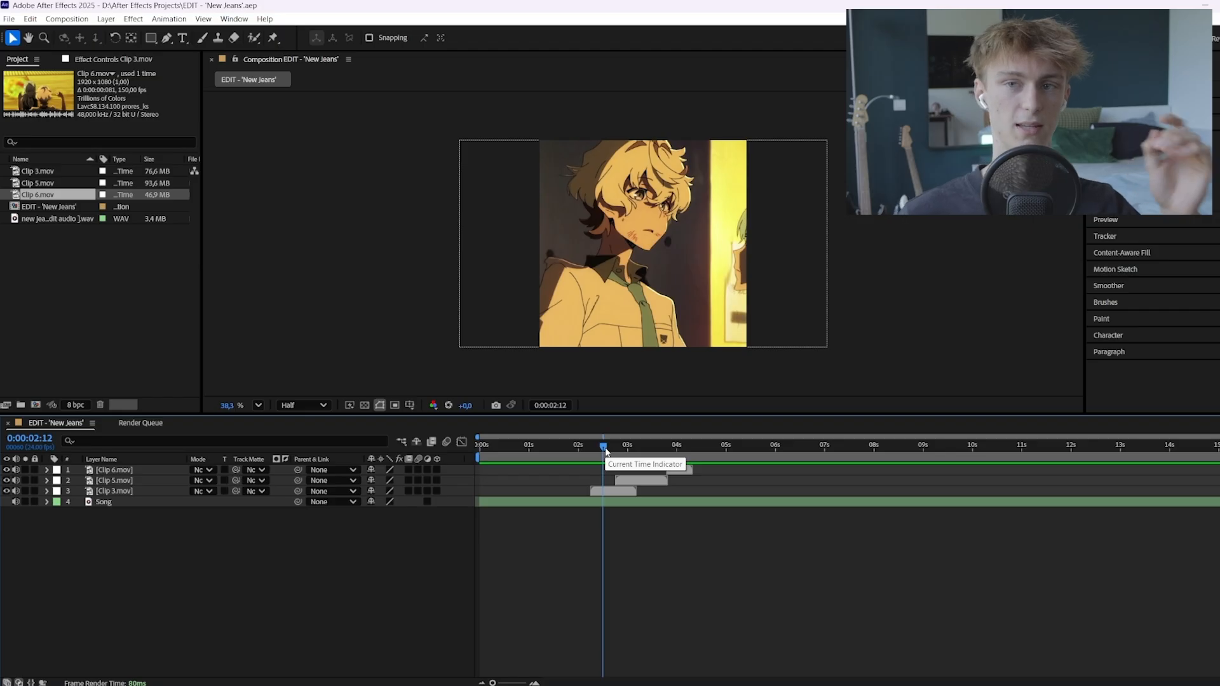
{"action": "mouse_move", "coordinate": [606, 451]}
{"action": "left_mouse_down"}
{"action": "mouse_move", "coordinate": [678, 451]}
{"action": "mouse_move", "coordinate": [629, 448]}
{"action": "left_mouse_up"}
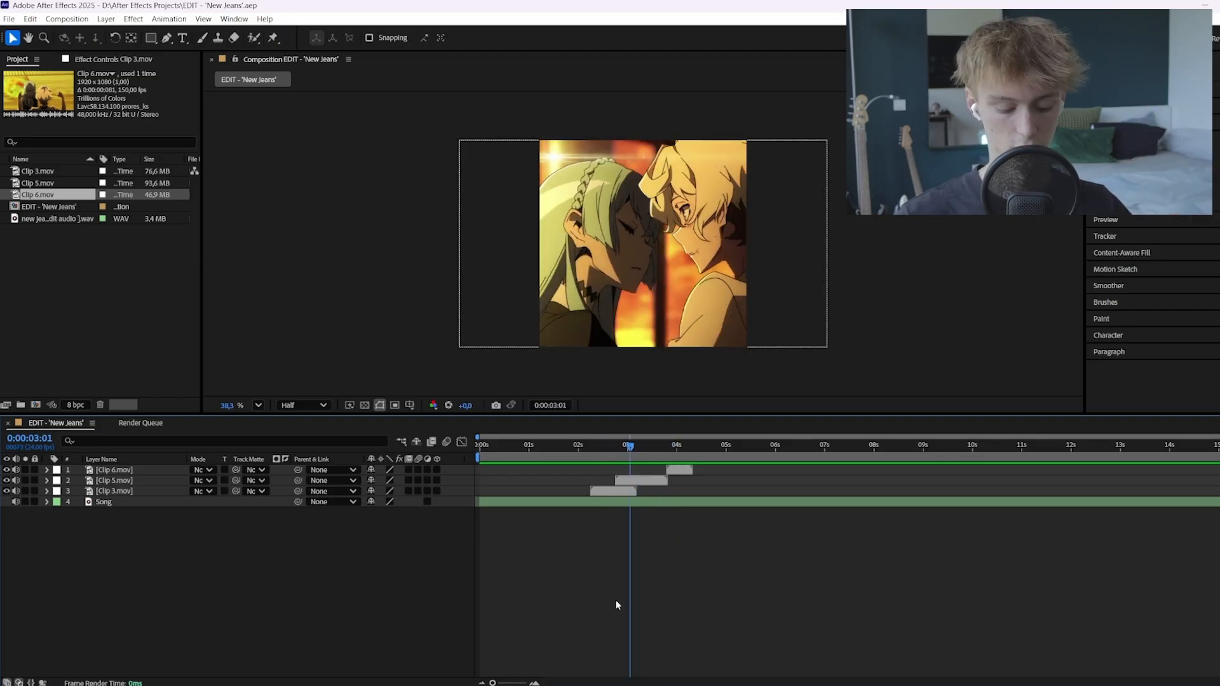
Open the settings of the EDIT - 'New Jeans' composition, review its name, and uncover the preview behind the dialog
{"action": "key", "text": "ctrl+k"}
{"action": "mouse_move", "coordinate": [622, 184]}
{"action": "left_mouse_down"}
{"action": "mouse_move", "coordinate": [568, 197]}
{"action": "mouse_move", "coordinate": [636, 181]}
{"action": "left_mouse_up"}
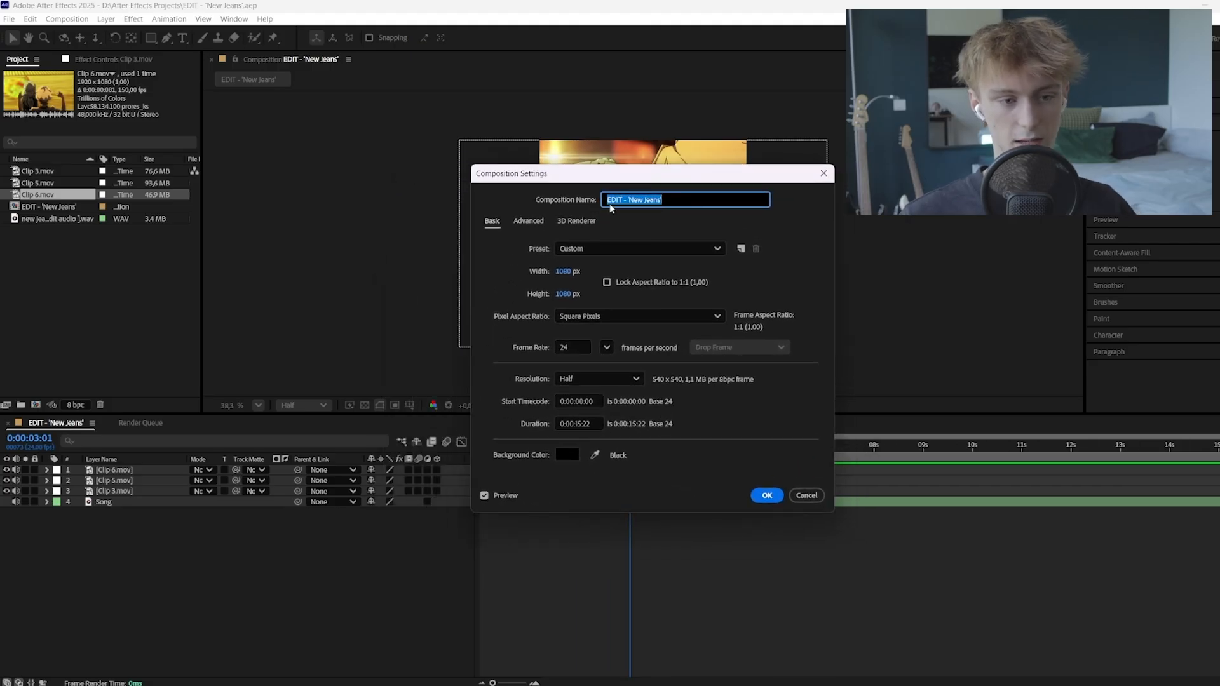
{"action": "left_click", "coordinate": [641, 200]}
{"action": "left_click", "coordinate": [687, 201]}
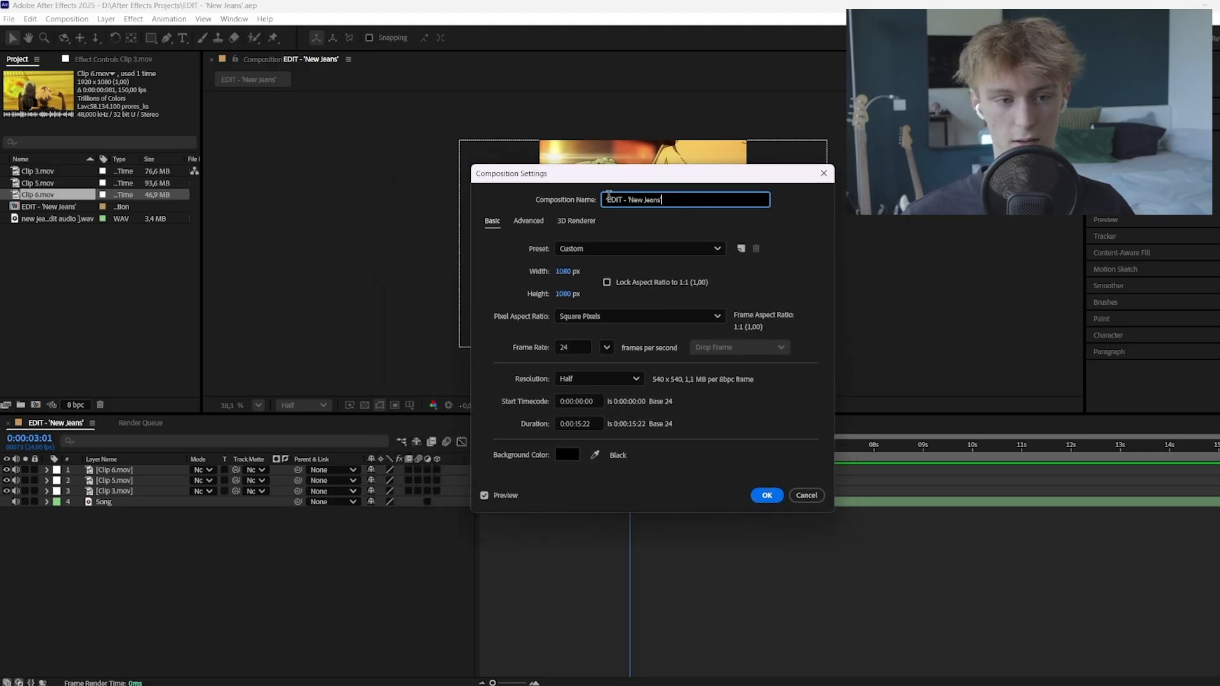
{"action": "left_click_drag", "start_coordinate": [607, 198], "coordinate": [689, 201]}
{"action": "left_click", "coordinate": [665, 200]}
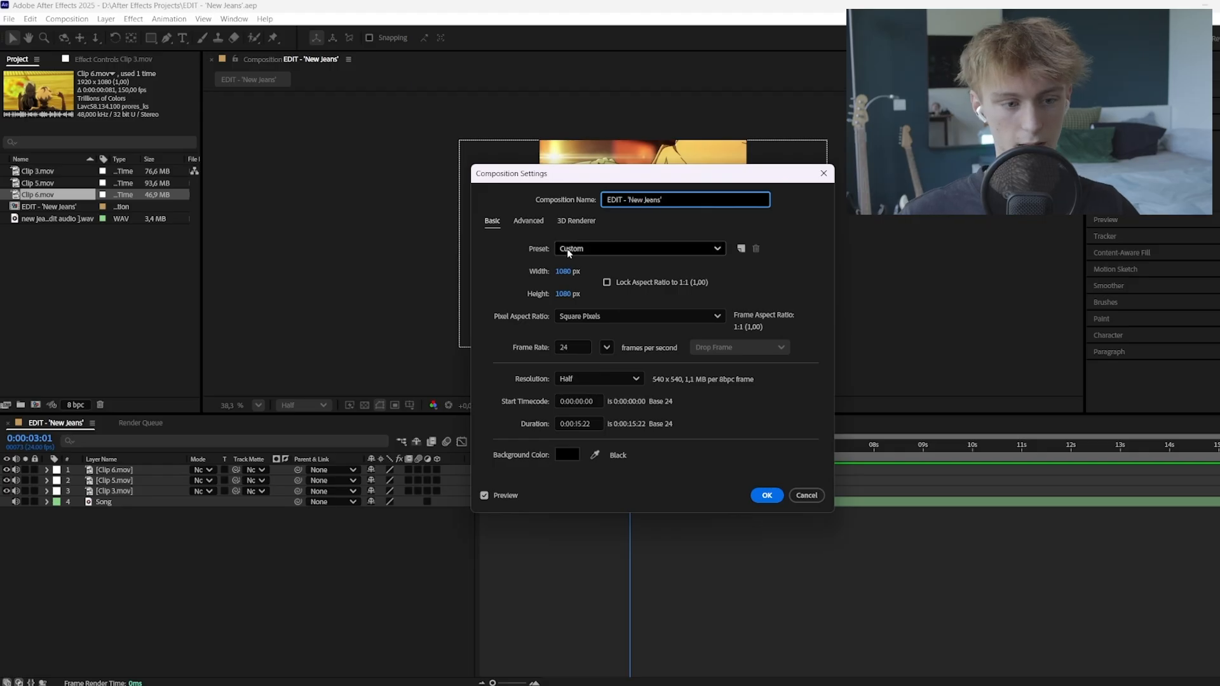
{"action": "left_click_drag", "start_coordinate": [597, 179], "coordinate": [923, 190]}
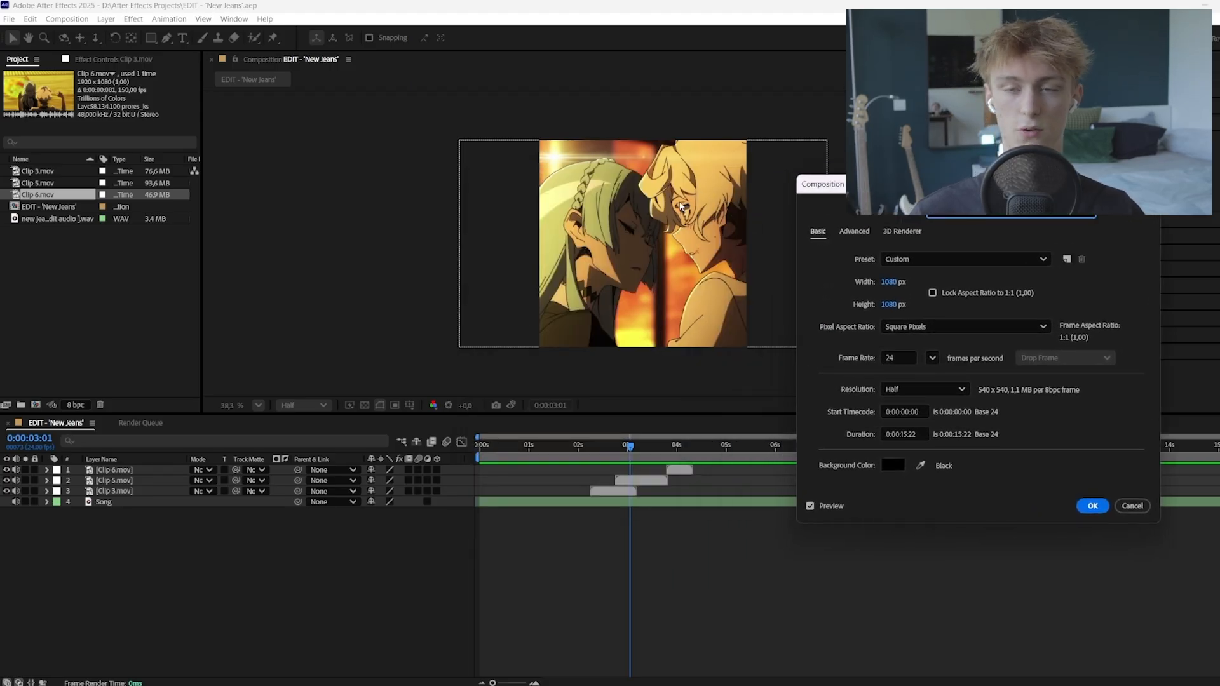
Set the composition's width to 1920 px and height to 860 px and apply the size
{"action": "left_click", "coordinate": [889, 282]}
{"action": "type", "text": "1920"}
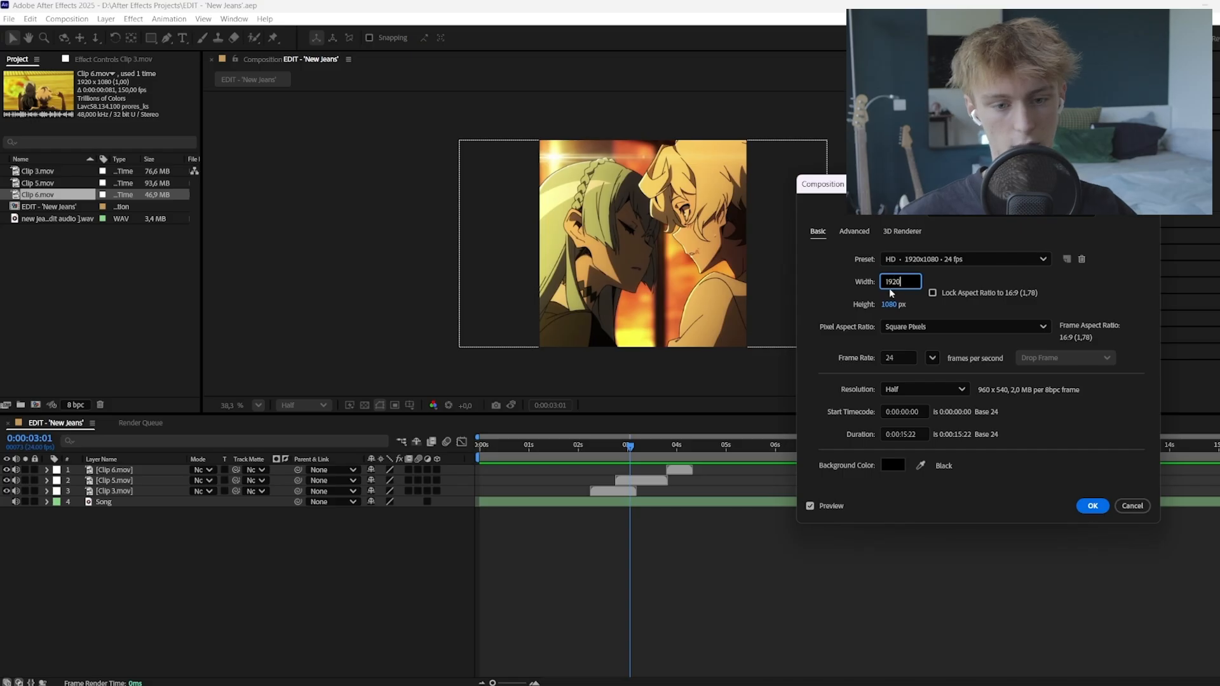
{"action": "left_click", "coordinate": [857, 286]}
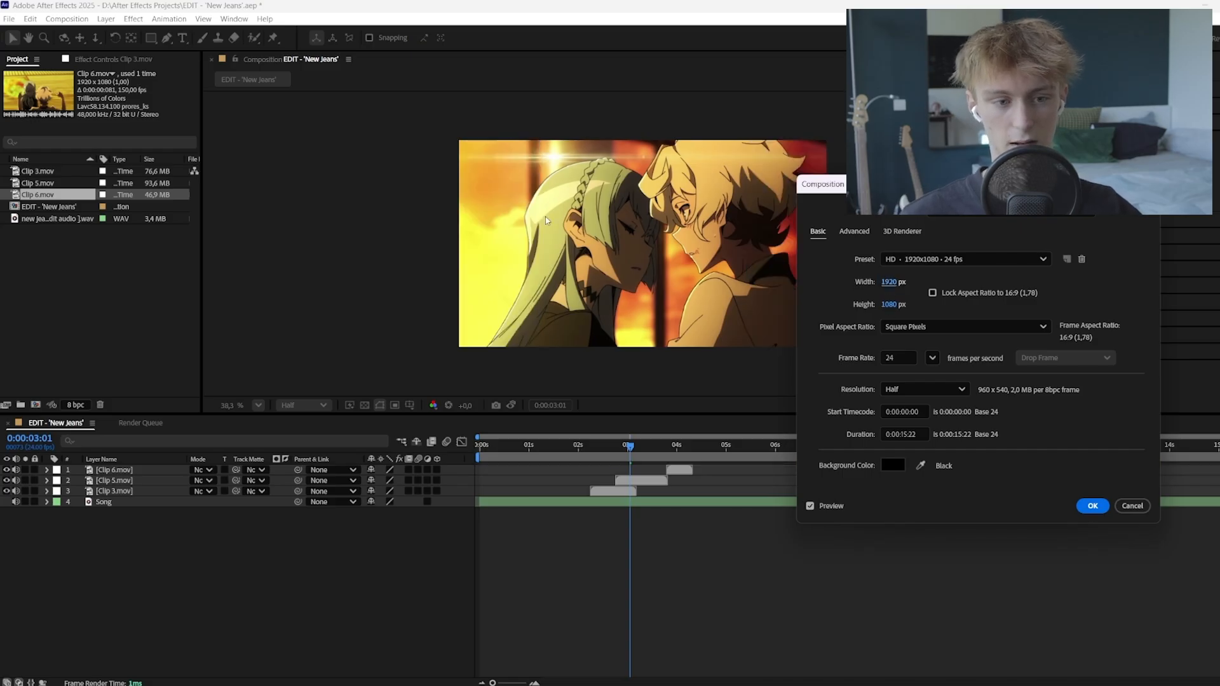
{"action": "left_click", "coordinate": [890, 305]}
{"action": "type", "text": "860"}
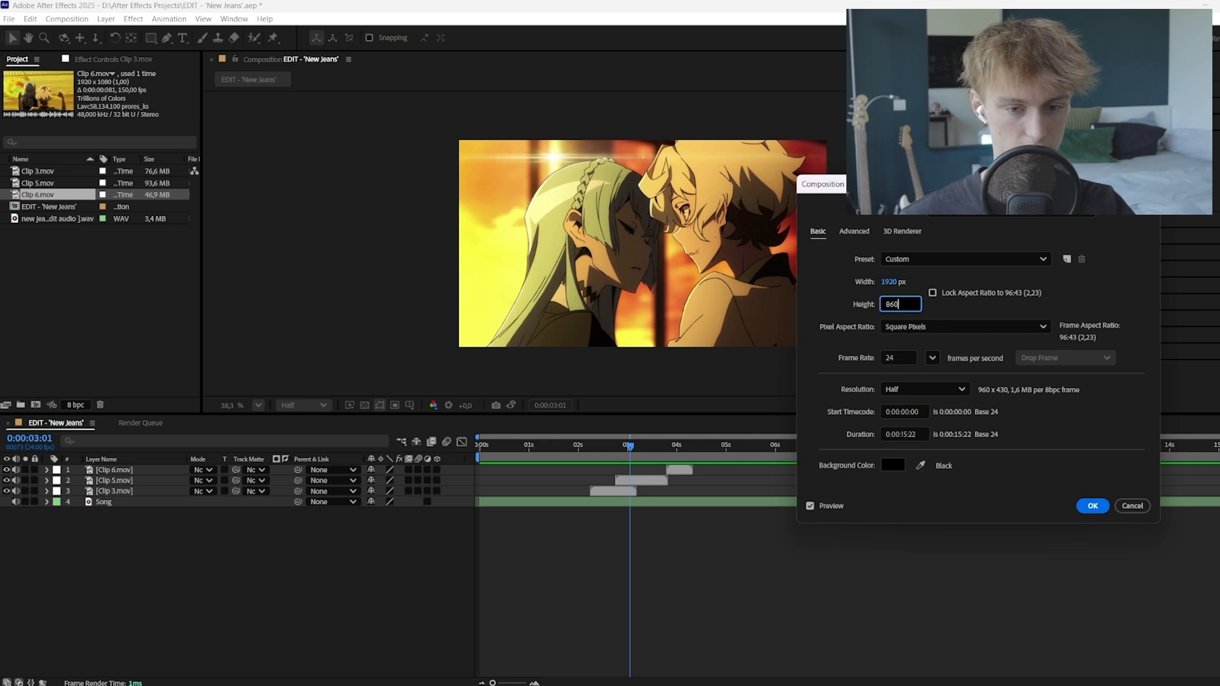
{"action": "key", "text": "Return"}
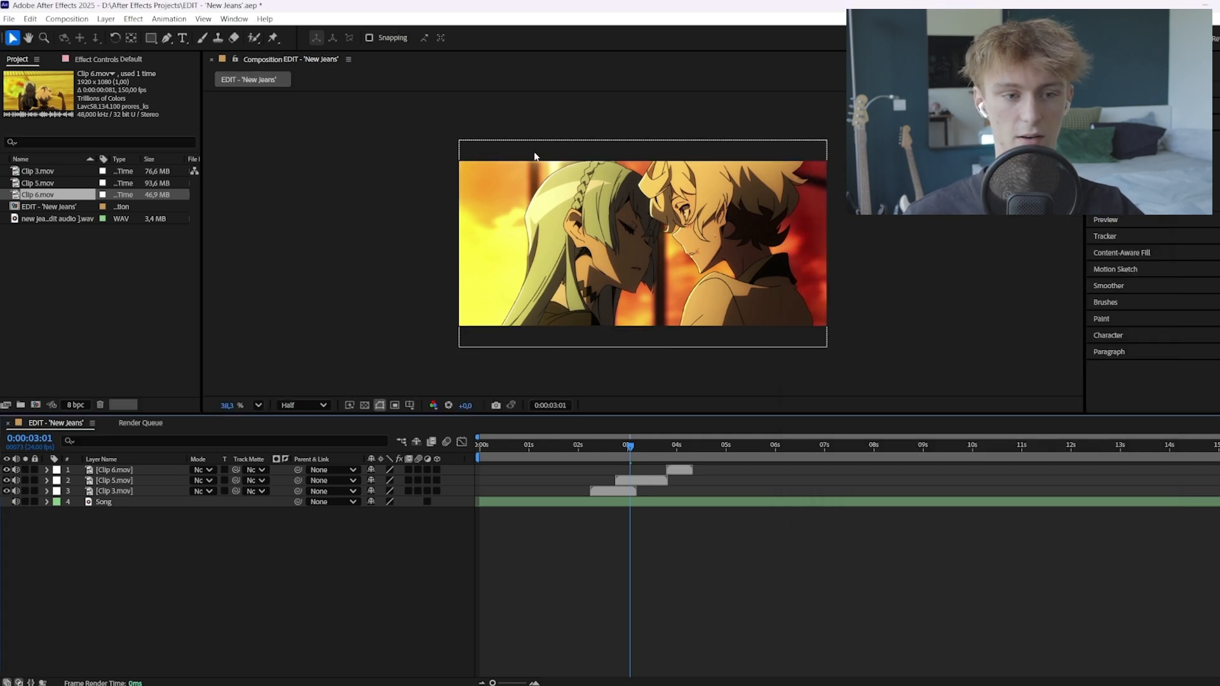
Reopen the composition's settings and set both its height and width to 1080 px
{"action": "key", "text": "ctrl+k"}
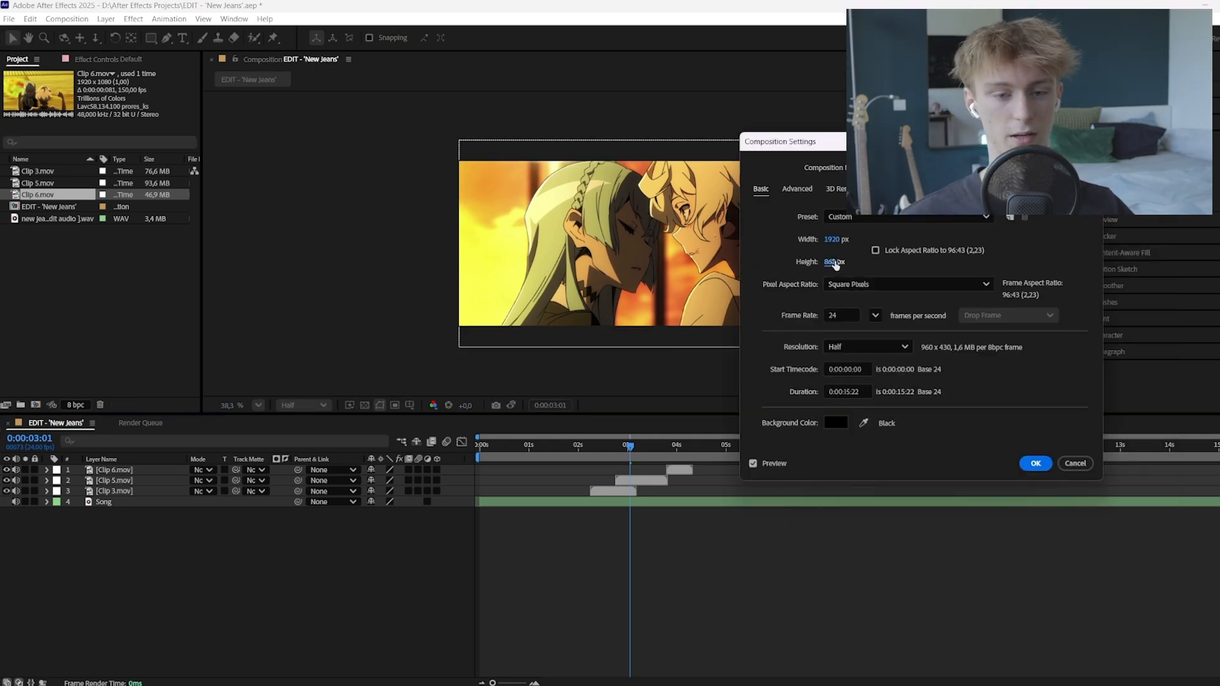
{"action": "left_click", "coordinate": [833, 262]}
{"action": "type", "text": "1080"}
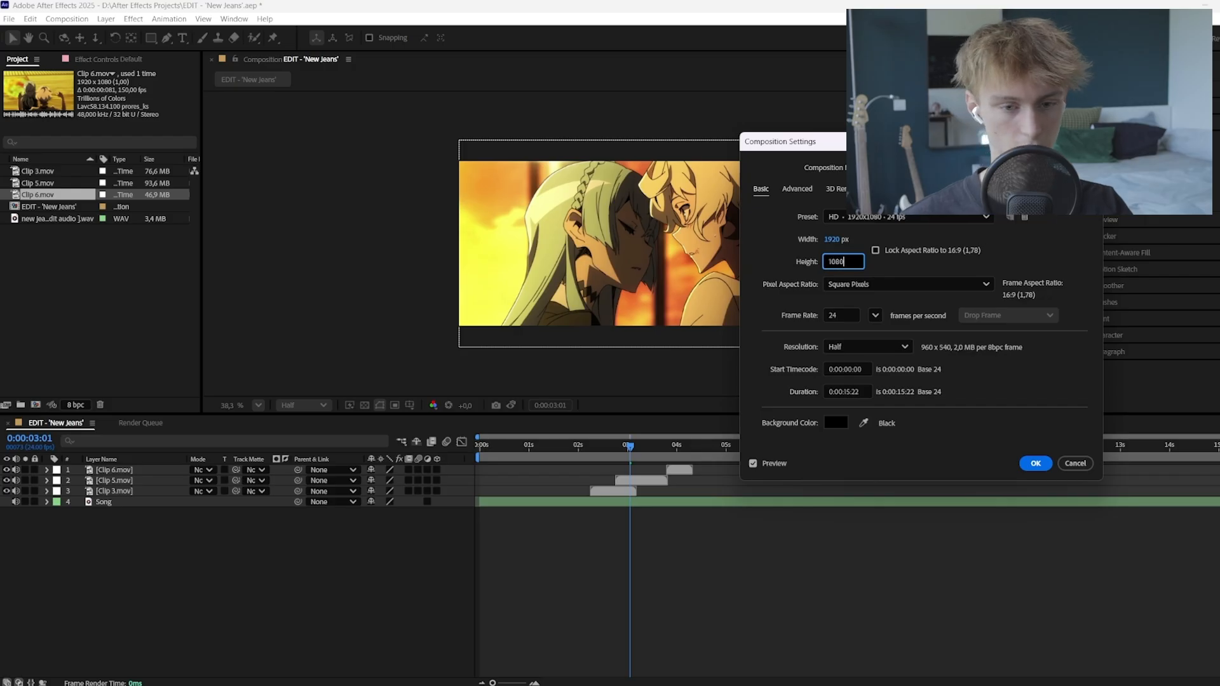
{"action": "left_click", "coordinate": [831, 240]}
{"action": "type", "text": "1080"}
{"action": "key", "text": "Return"}
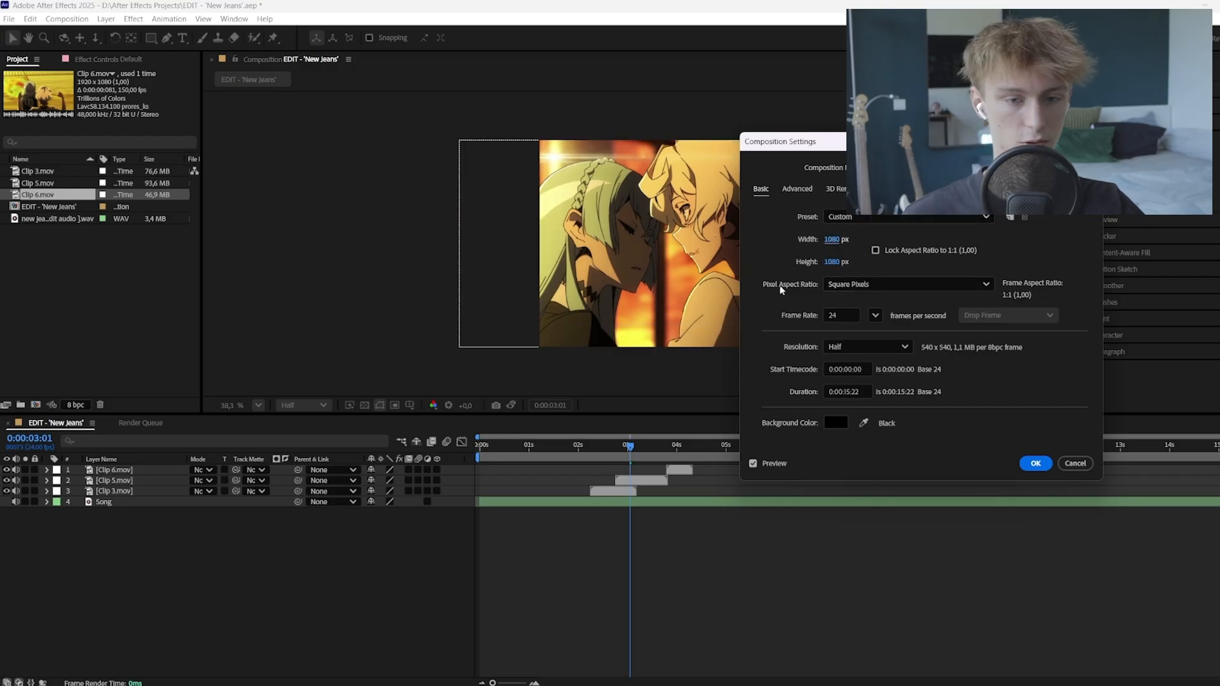
Check the composition's frame rate and its available resolutions, leaving the resolution at Half
{"action": "left_click", "coordinate": [833, 315]}
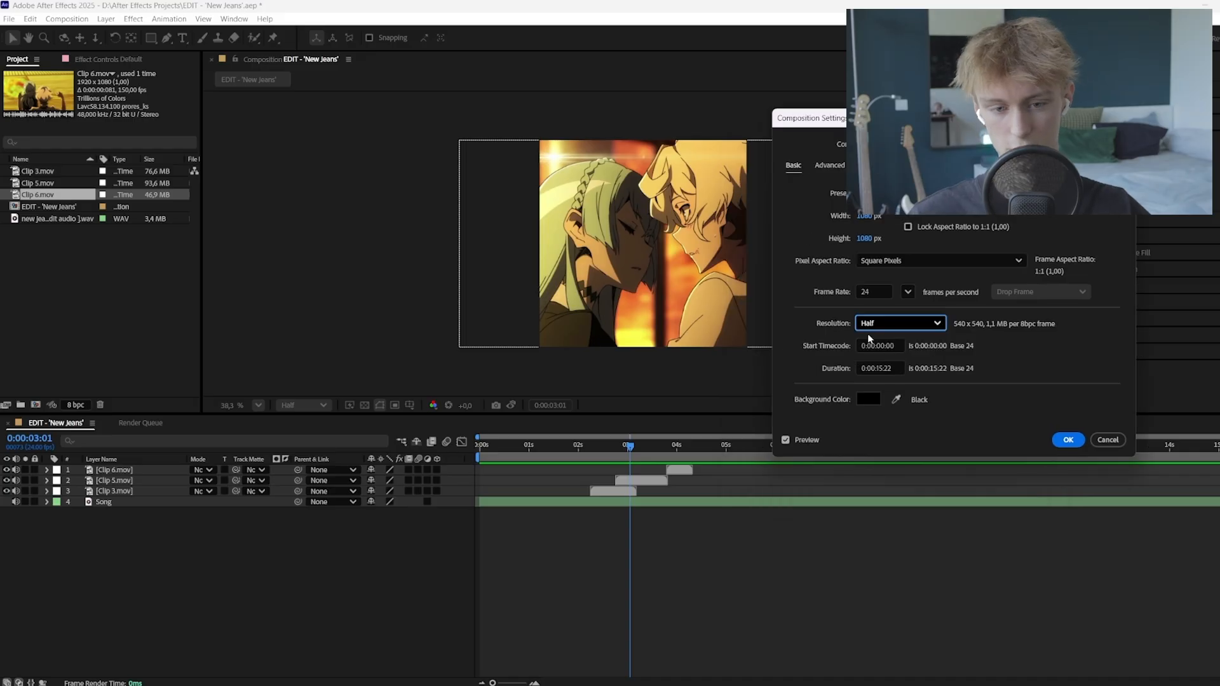
{"action": "left_click", "coordinate": [880, 324]}
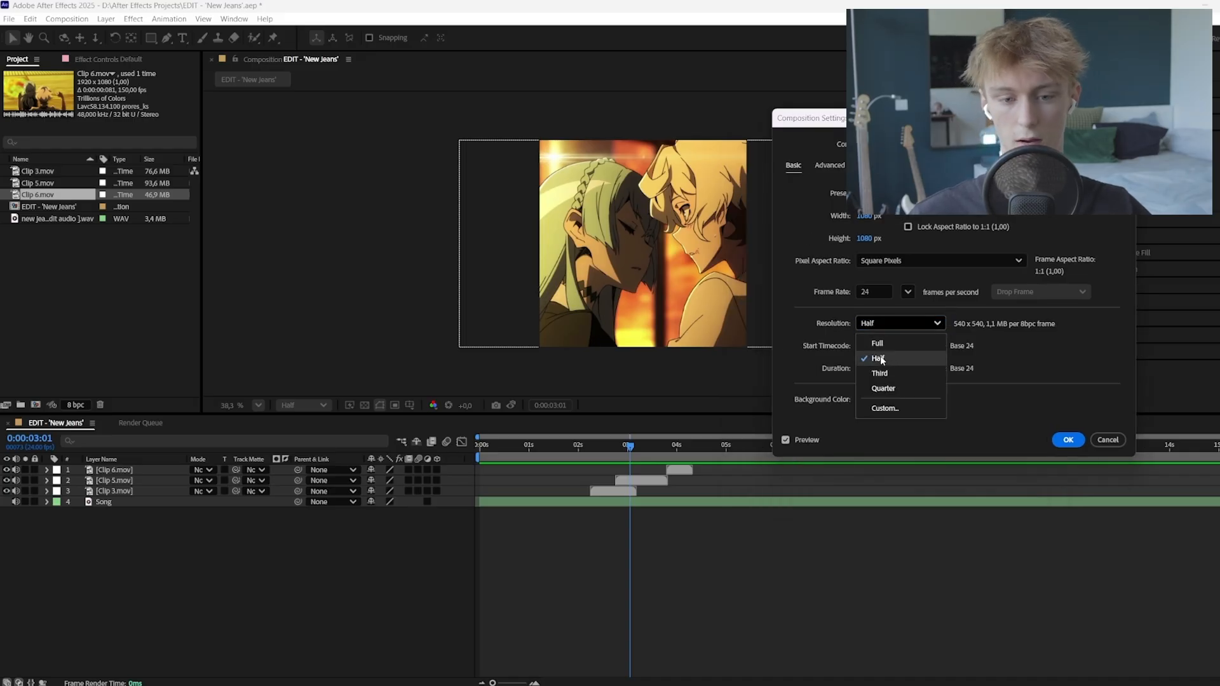
{"action": "left_click", "coordinate": [874, 358]}
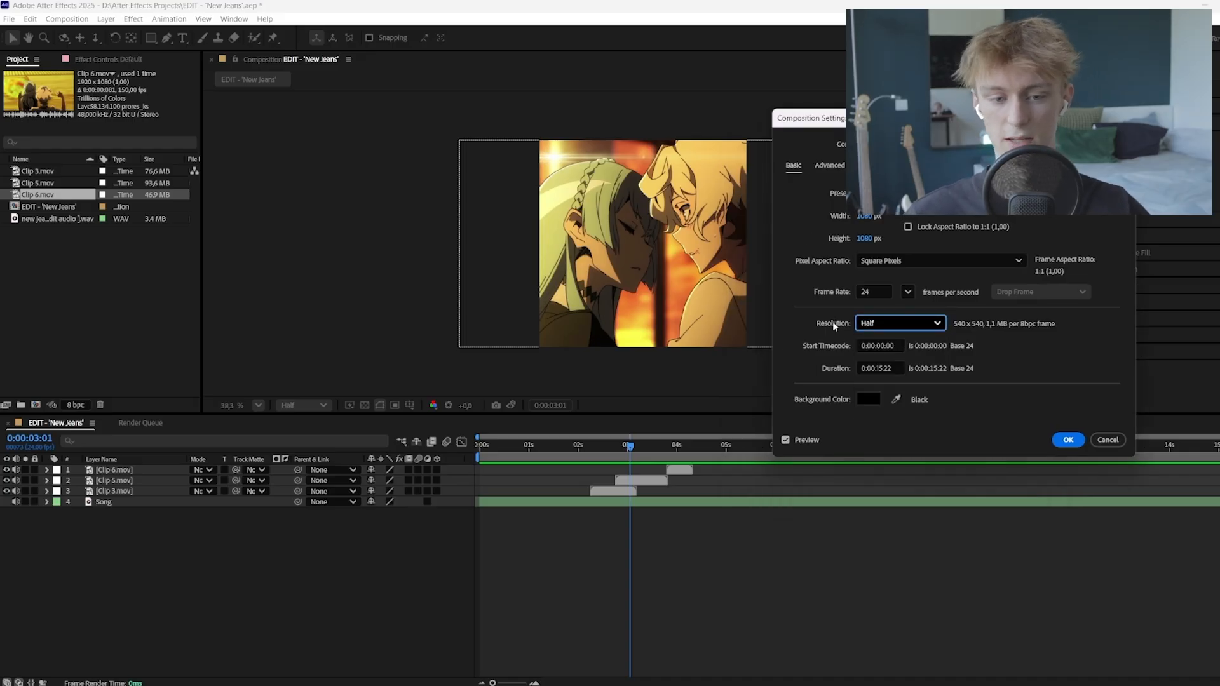
{"action": "left_click", "coordinate": [881, 324]}
{"action": "left_click", "coordinate": [877, 344]}
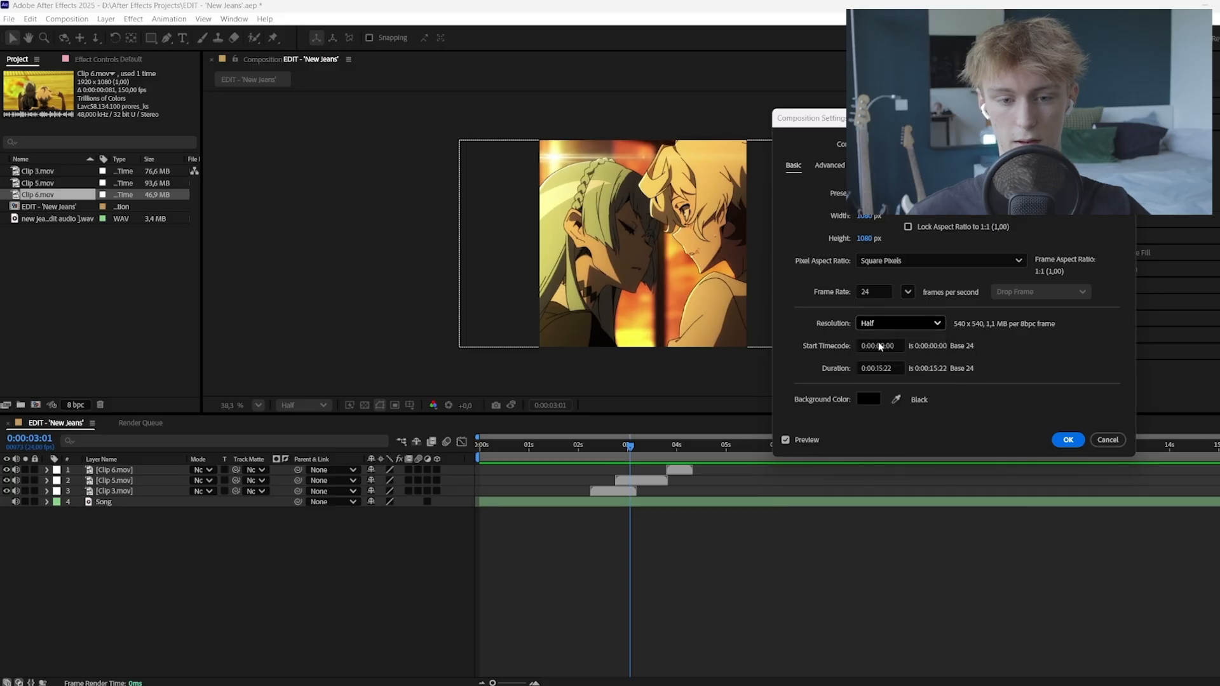
{"action": "left_click", "coordinate": [875, 322]}
{"action": "left_click", "coordinate": [881, 360]}
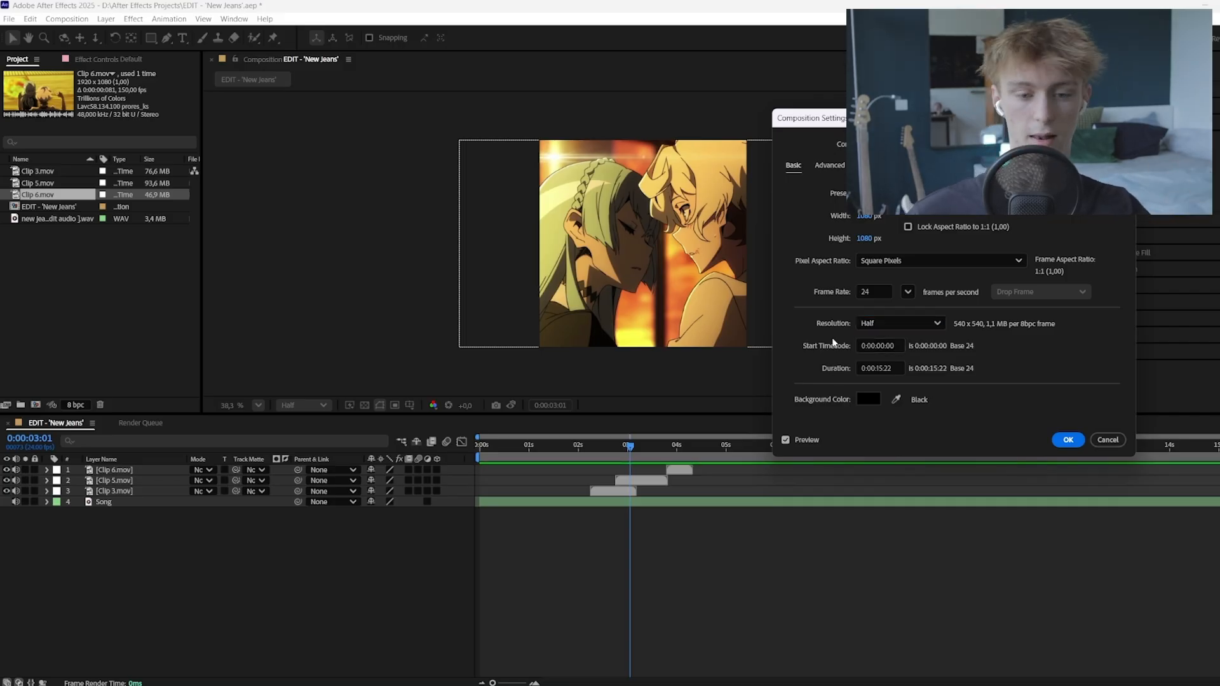
Keep the composition's duration at 0:00:15:22 and apply the composition settings
{"action": "left_click", "coordinate": [874, 368]}
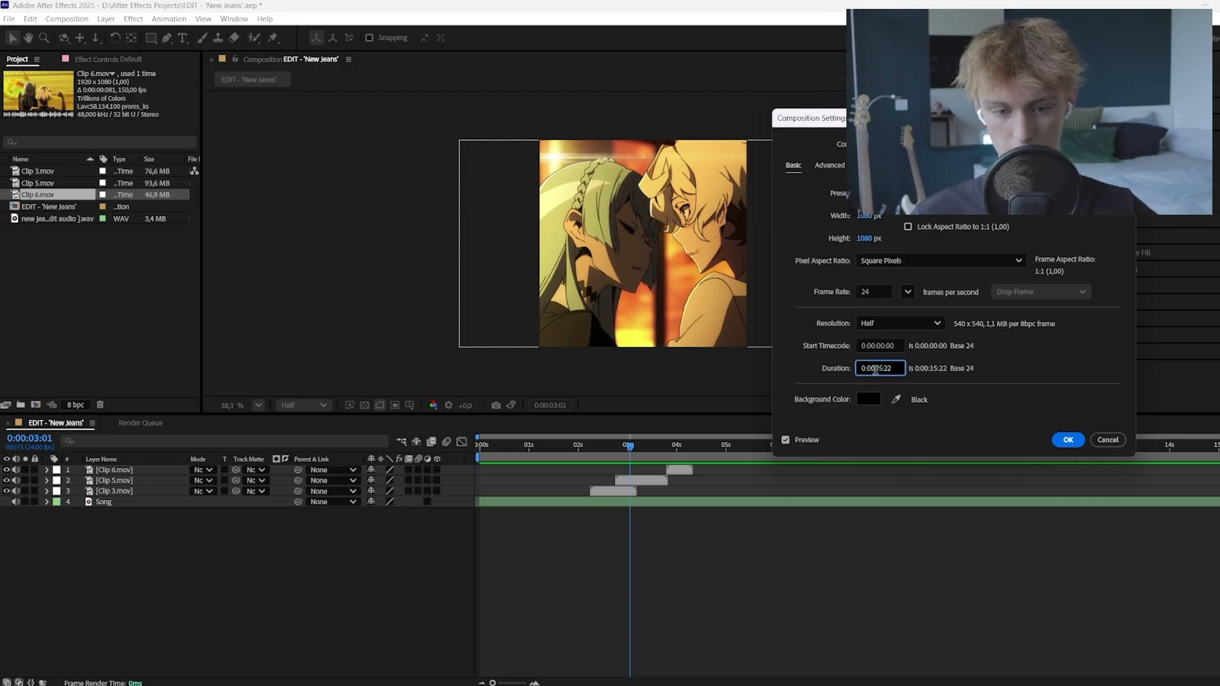
{"action": "key", "text": "BackSpace"}
{"action": "type", "text": "1"}
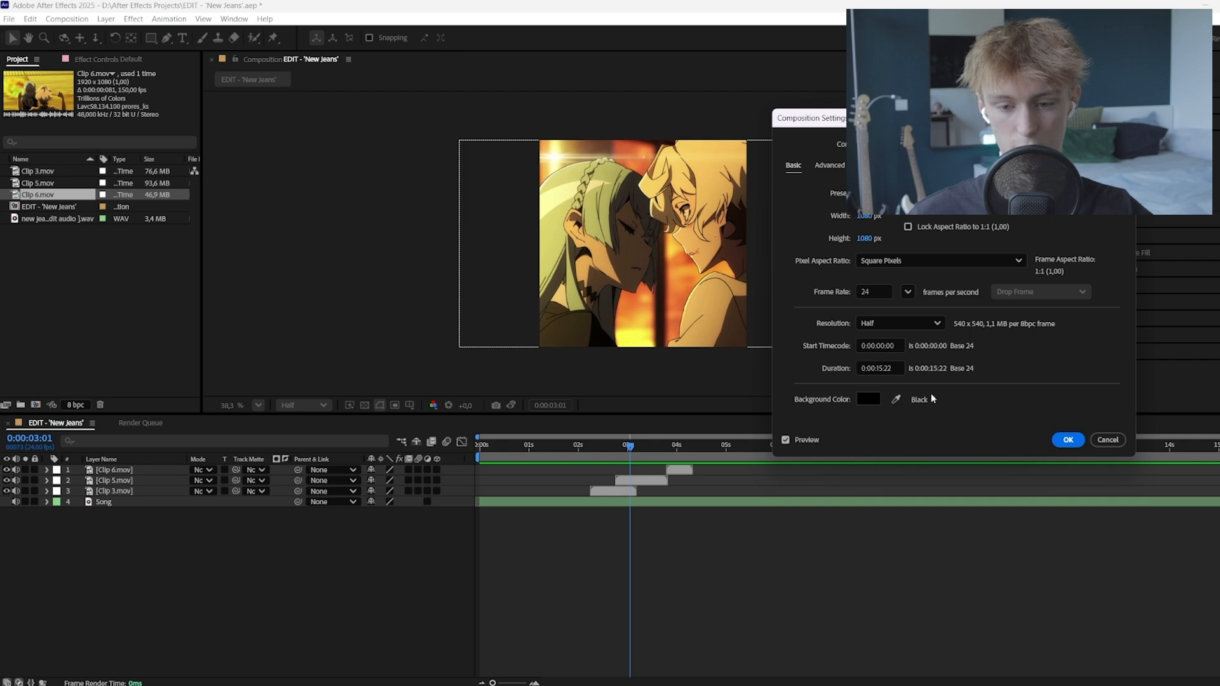
{"action": "left_click", "coordinate": [1068, 439]}
Scrub through the timeline to the end of the composition to check its length
{"action": "left_click_drag", "start_coordinate": [780, 453], "coordinate": [850, 455]}
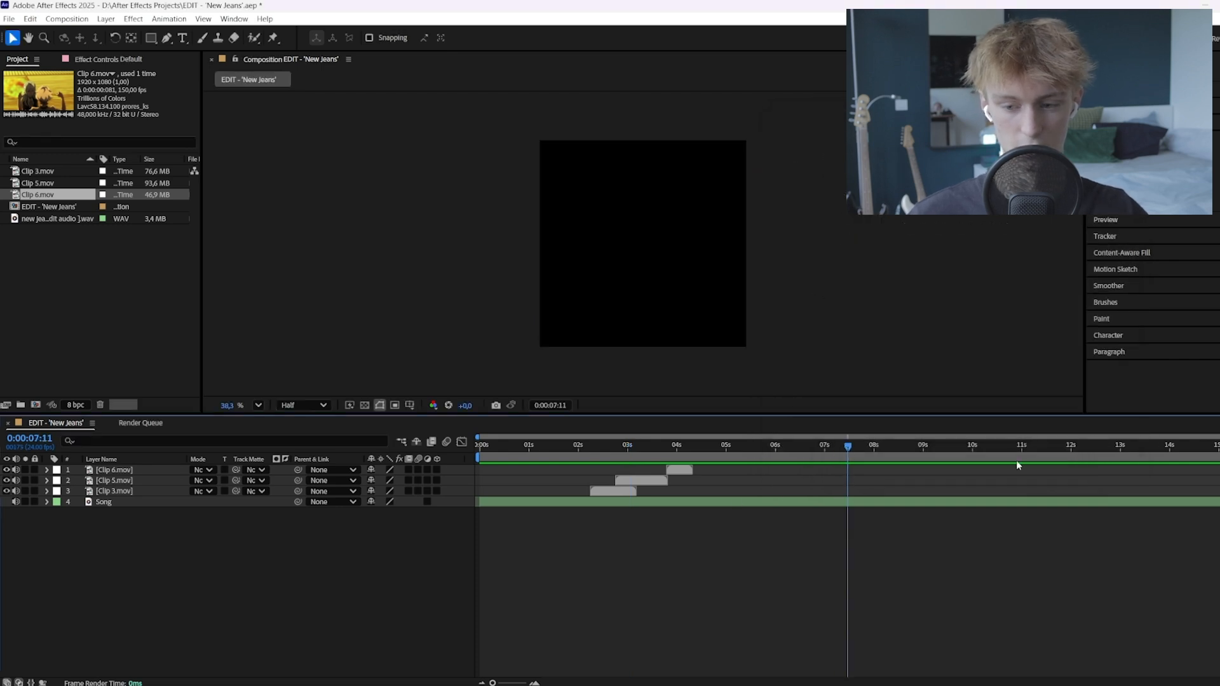
{"action": "left_click_drag", "start_coordinate": [1215, 457], "coordinate": [963, 460]}
{"action": "left_click_drag", "start_coordinate": [847, 449], "coordinate": [1219, 454]}
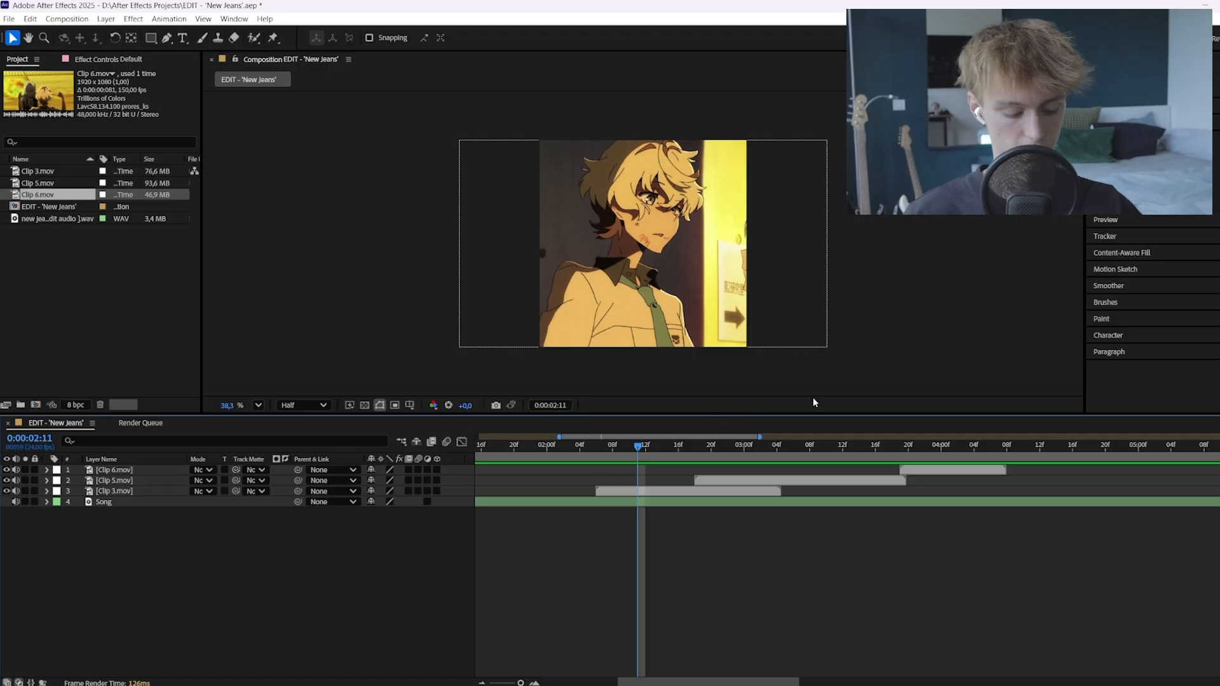
Reopen the composition's settings, review the size, frame rate and duration, and close them
{"action": "key", "text": "ctrl+k"}
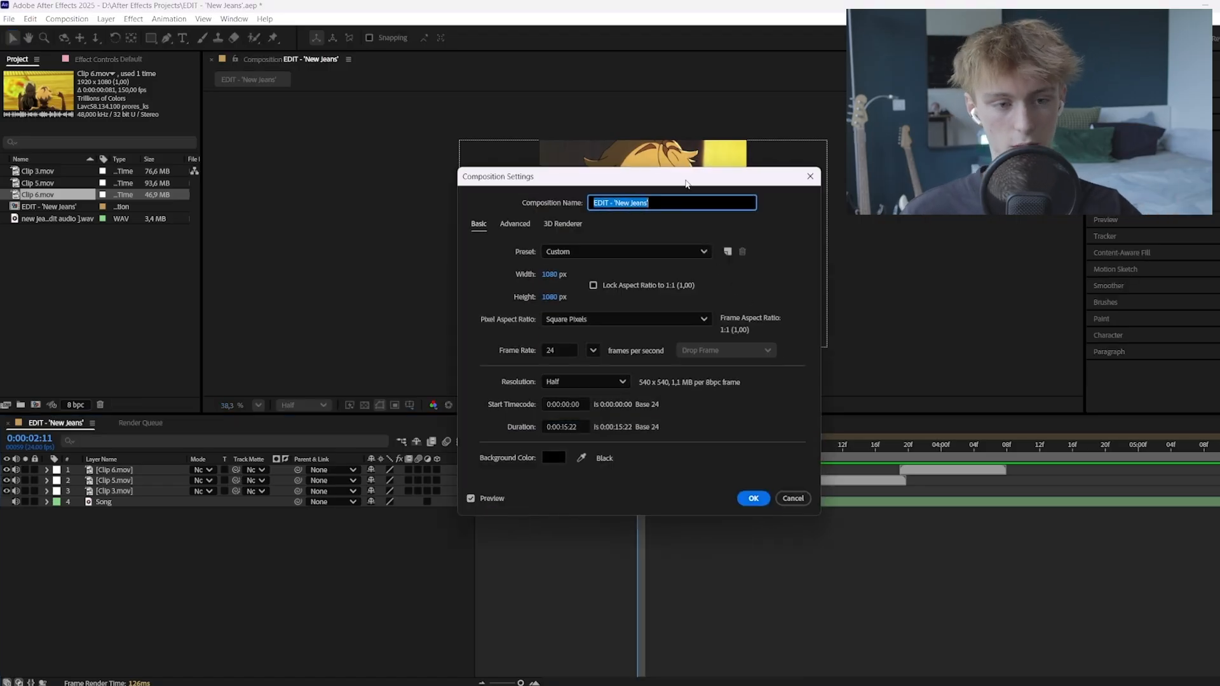
{"action": "left_click_drag", "start_coordinate": [689, 179], "coordinate": [814, 176]}
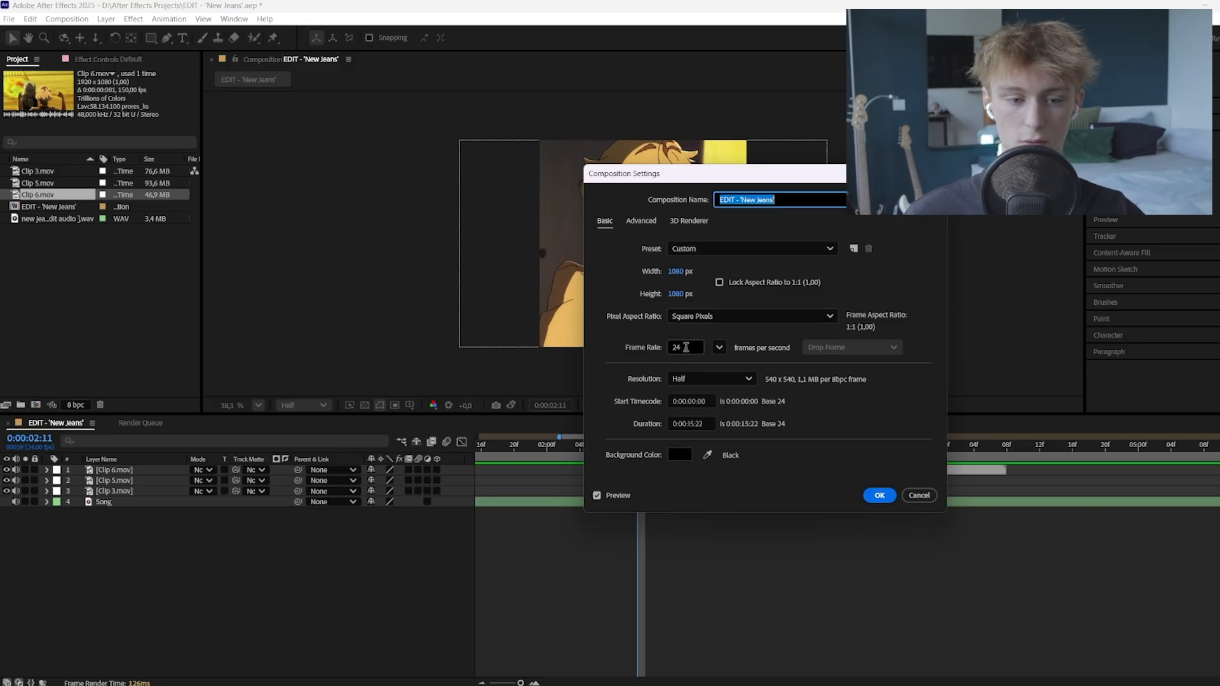
{"action": "left_click_drag", "start_coordinate": [669, 181], "coordinate": [693, 192]}
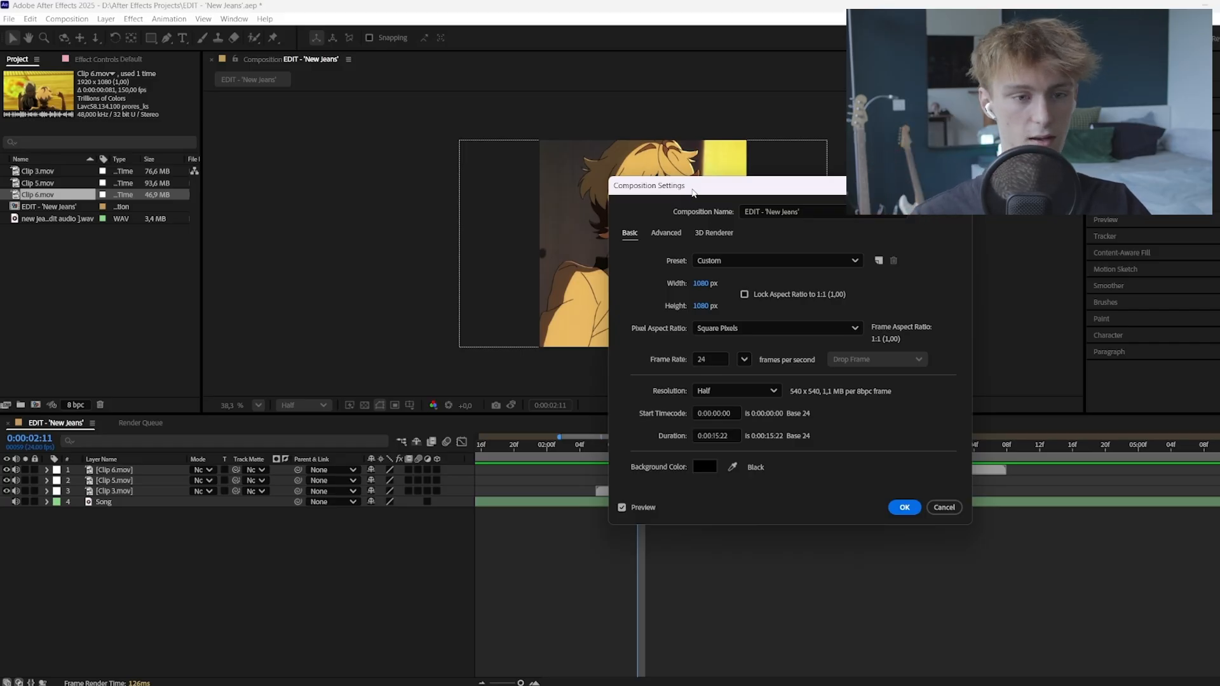
{"action": "mouse_move", "coordinate": [692, 191]}
{"action": "left_mouse_down"}
{"action": "mouse_move", "coordinate": [737, 192]}
{"action": "mouse_move", "coordinate": [687, 183]}
{"action": "left_mouse_up"}
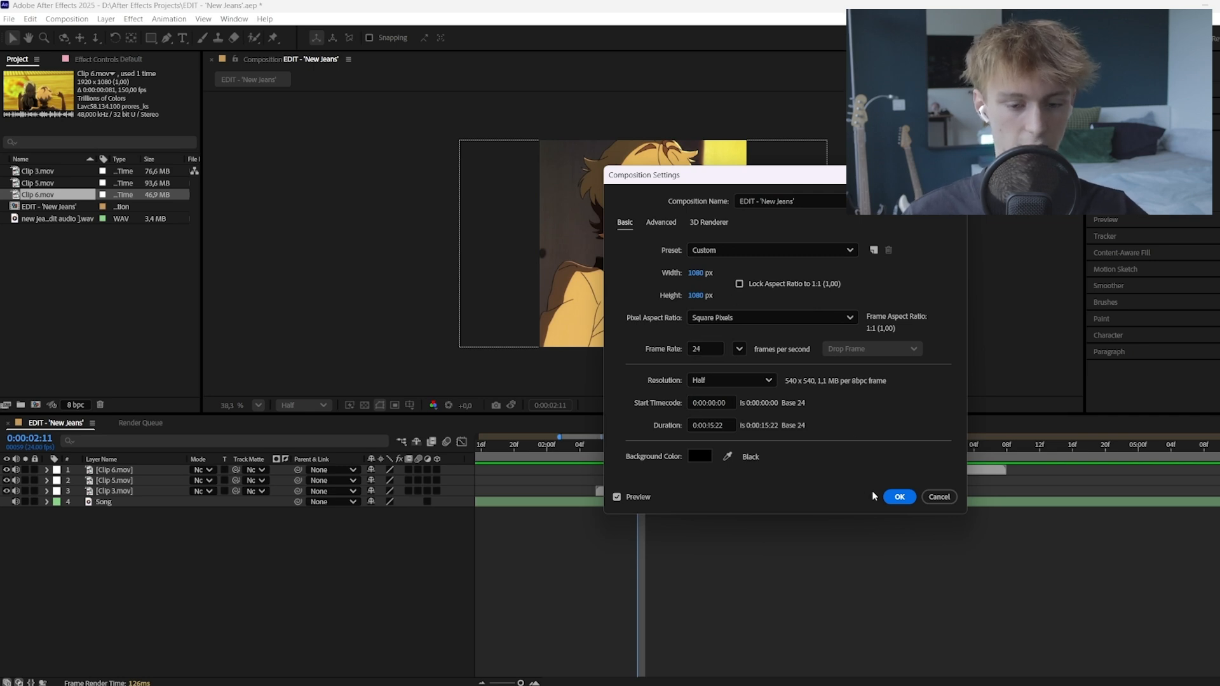
{"action": "left_click", "coordinate": [899, 496]}
Select the Clip 3.mov layer and preview the composition with its song from 0:00:00:20
{"action": "left_click", "coordinate": [604, 445]}
{"action": "left_click", "coordinate": [612, 492]}
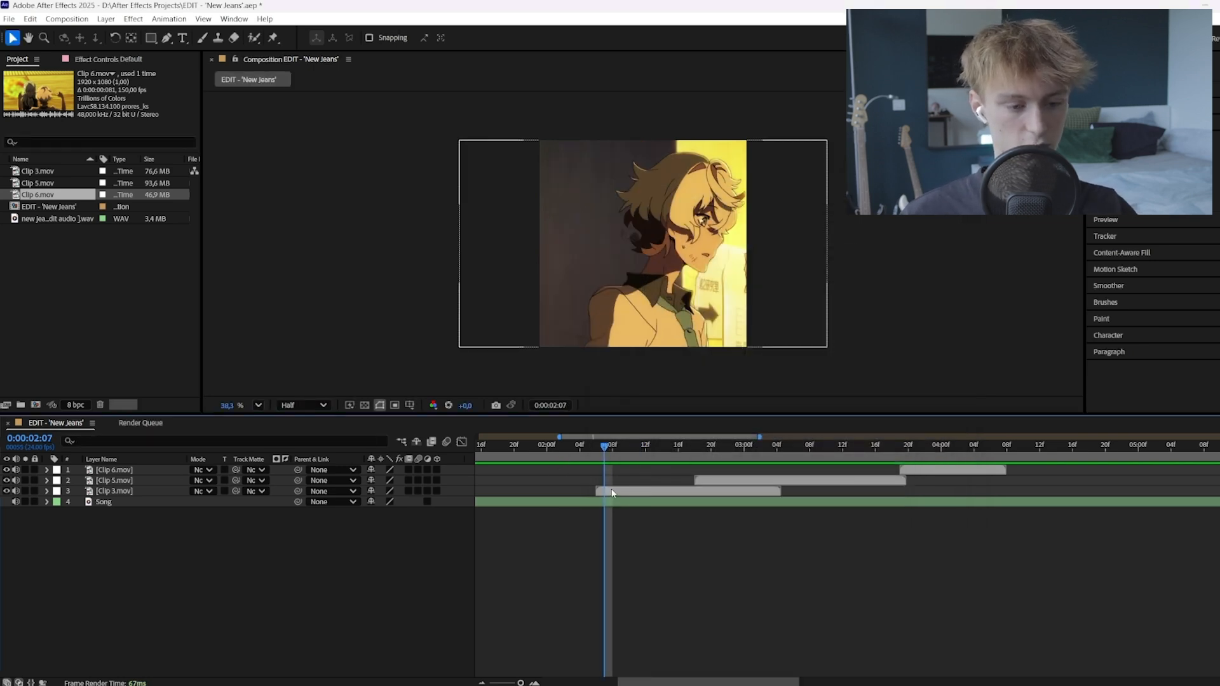
{"action": "left_click_drag", "start_coordinate": [600, 446], "coordinate": [561, 445]}
{"action": "key", "text": "space"}
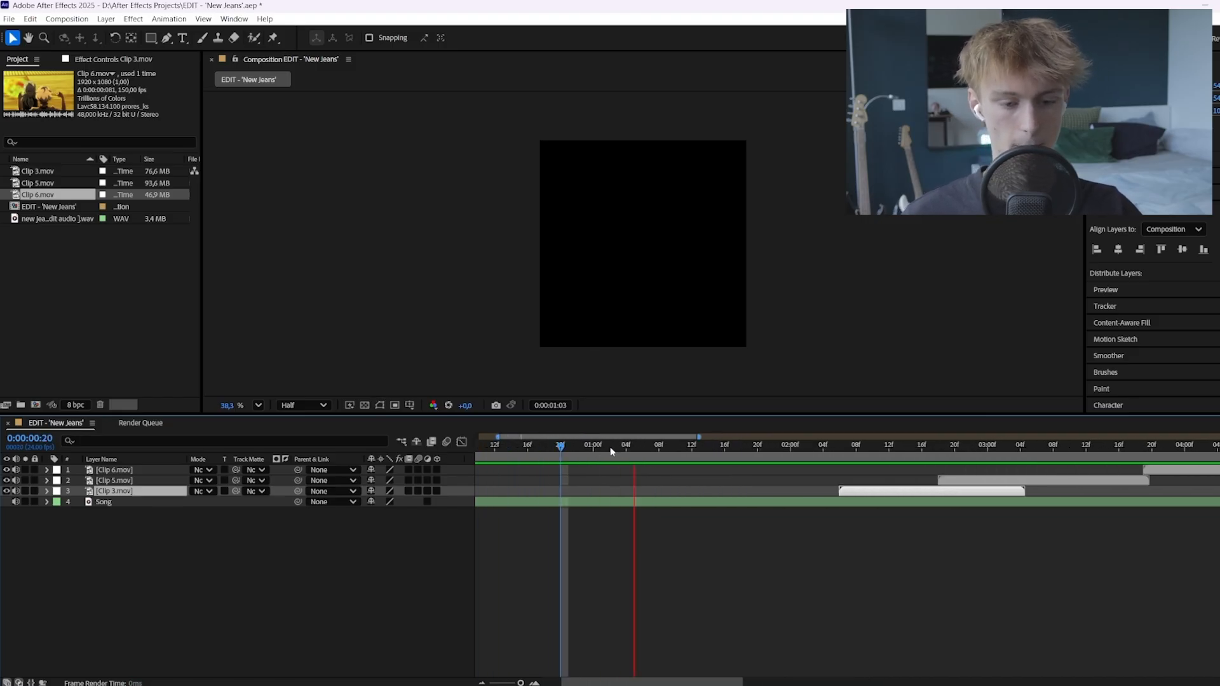
{"action": "key", "text": "space"}
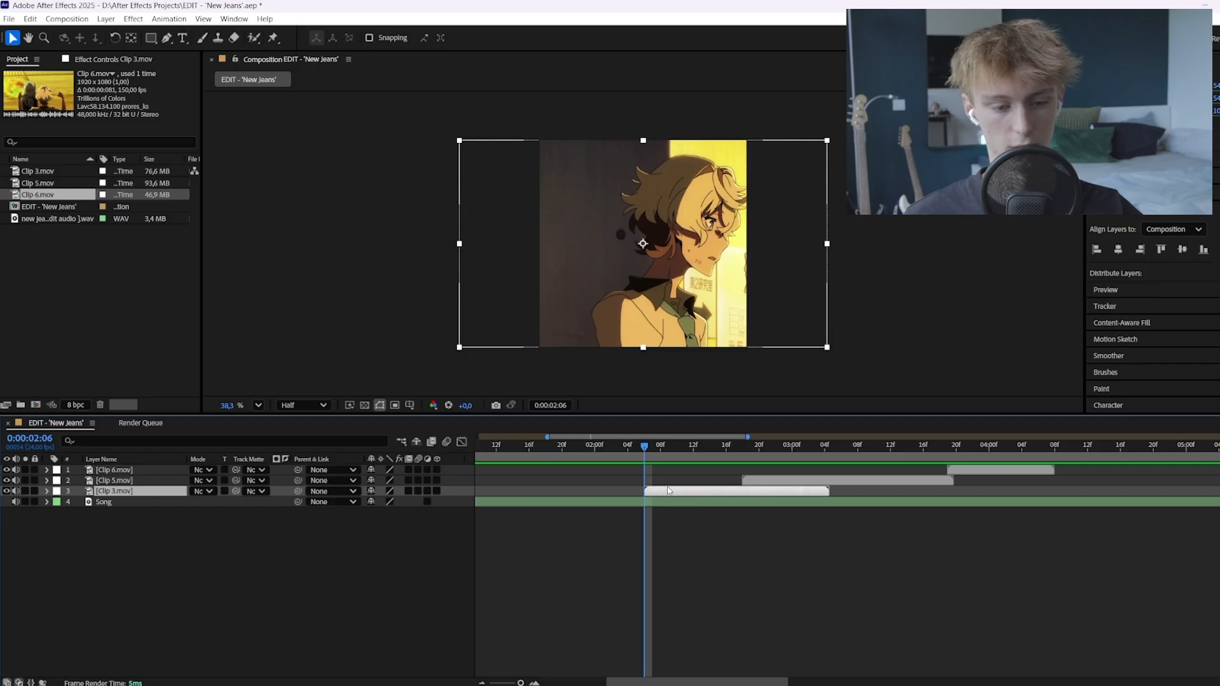
Move the Clip 3.mov layer so it starts at 0:00:02:08, place the playhead there and deselect the layer
{"action": "left_click_drag", "start_coordinate": [661, 489], "coordinate": [677, 489]}
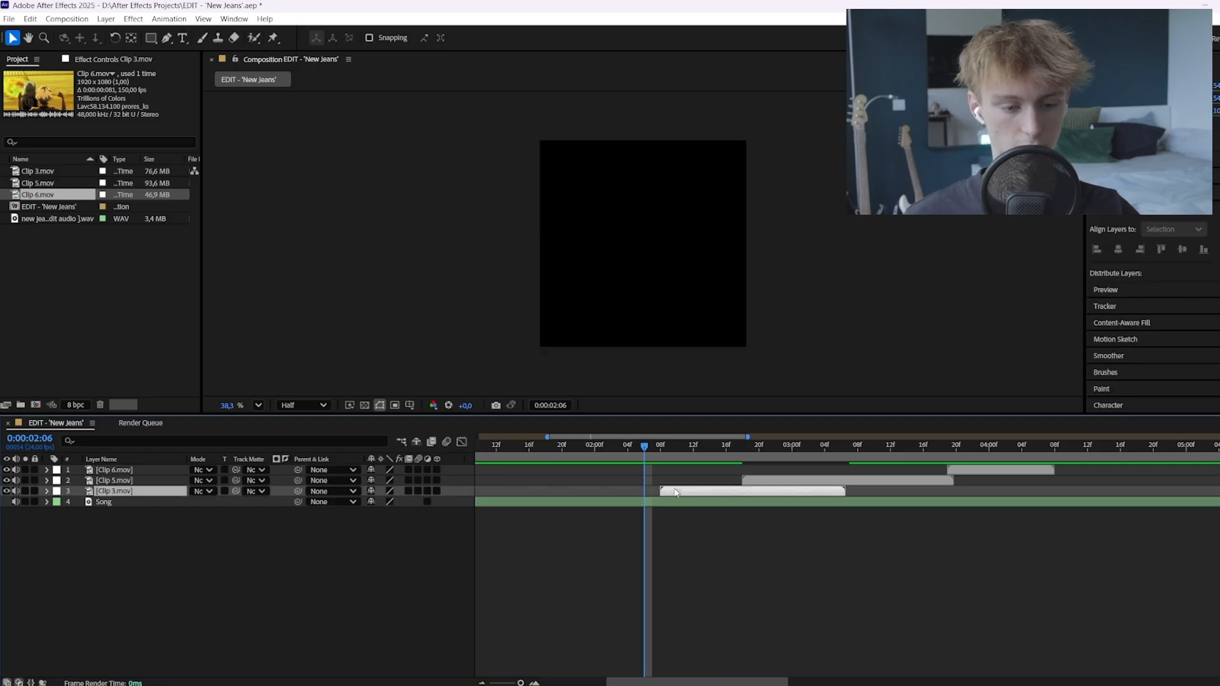
{"action": "left_click", "coordinate": [661, 444]}
{"action": "left_click", "coordinate": [737, 528]}
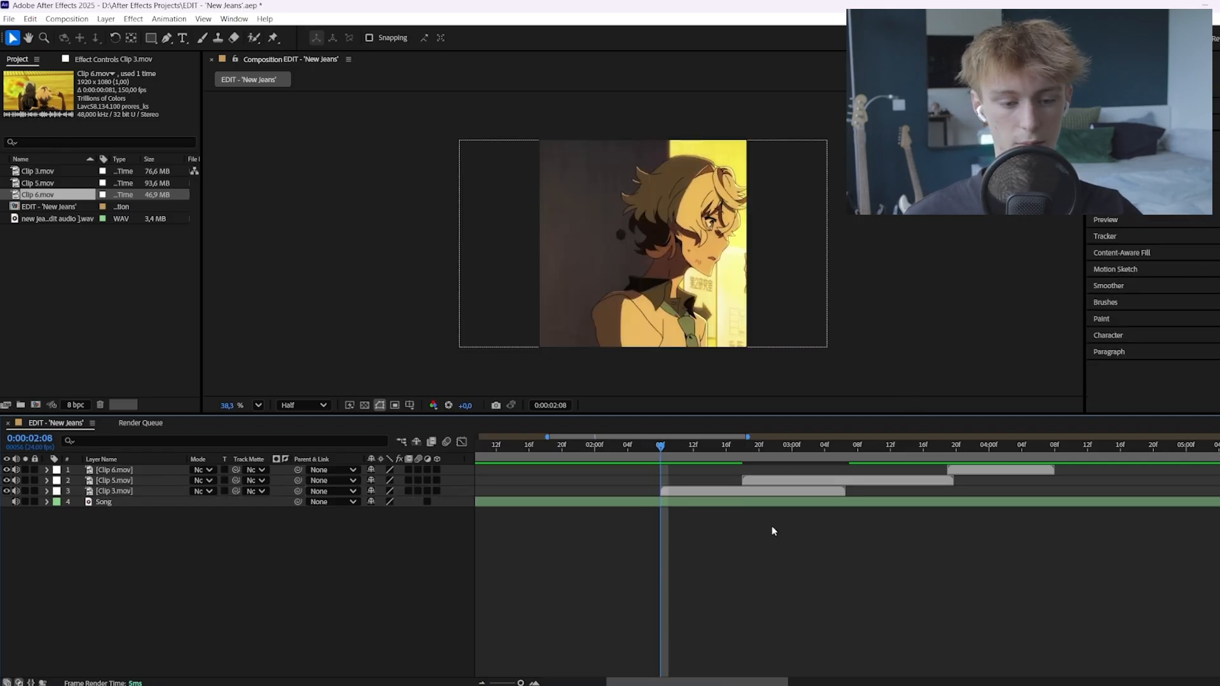
{"action": "left_click", "coordinate": [681, 489]}
{"action": "left_click", "coordinate": [1106, 550]}
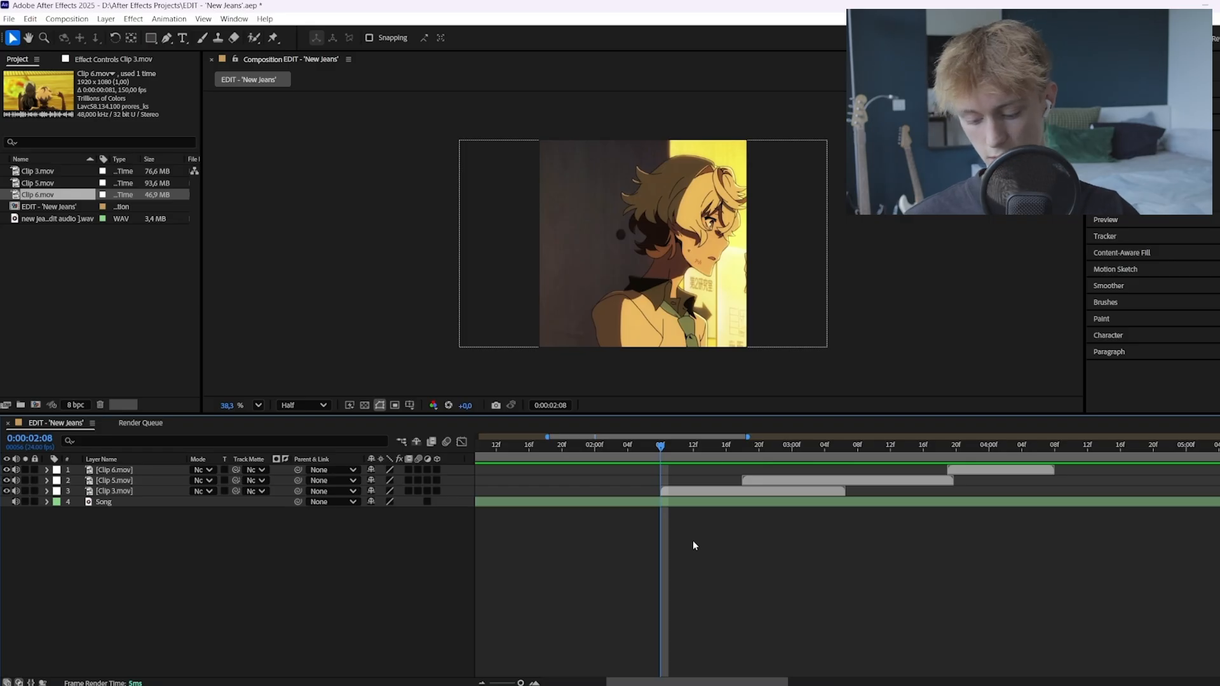
Add a composition marker at 0:00:02:08 and try a layer marker on Clip 3.mov at 0:00:02:11
{"action": "mouse_move", "coordinate": [660, 447]}
{"action": "left_mouse_down"}
{"action": "mouse_move", "coordinate": [649, 466]}
{"action": "mouse_move", "coordinate": [688, 450]}
{"action": "left_mouse_up"}
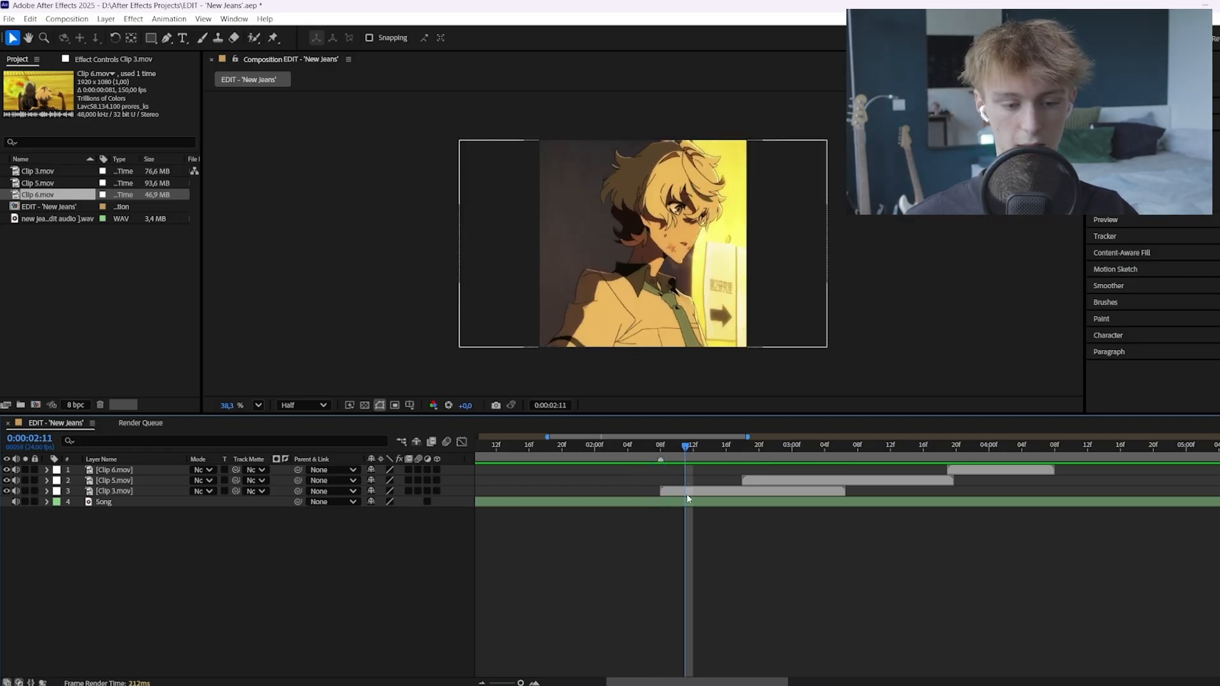
{"action": "left_click", "coordinate": [687, 492]}
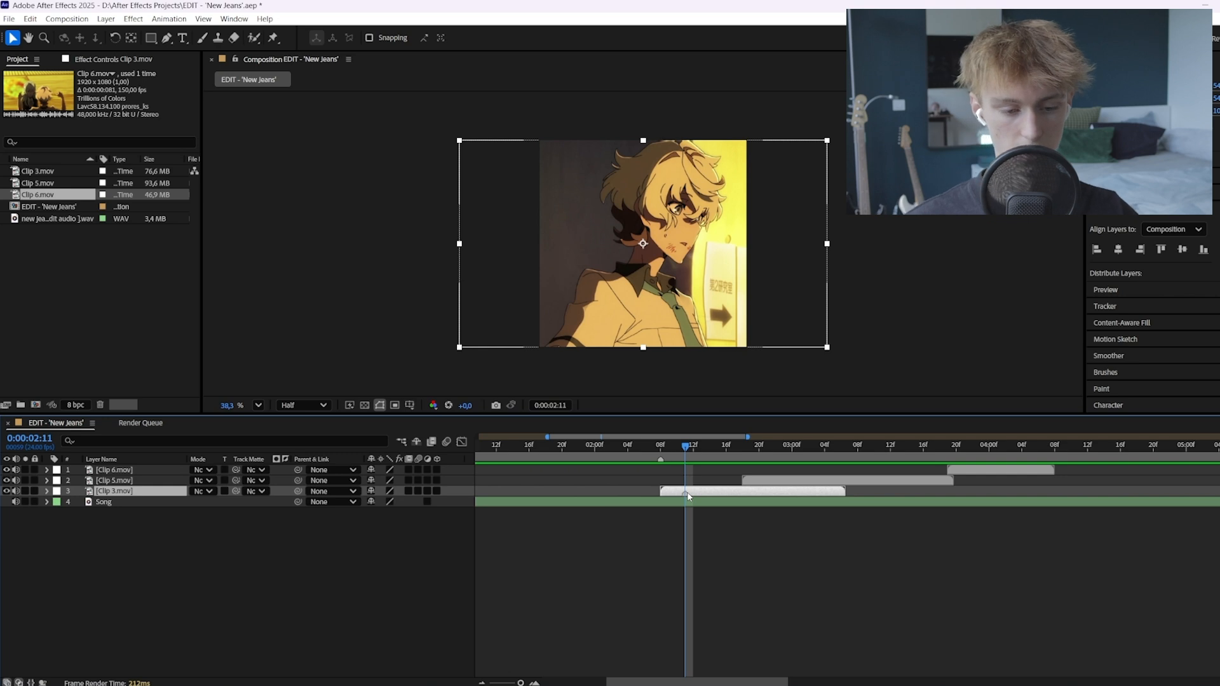
{"action": "left_click", "coordinate": [692, 458]}
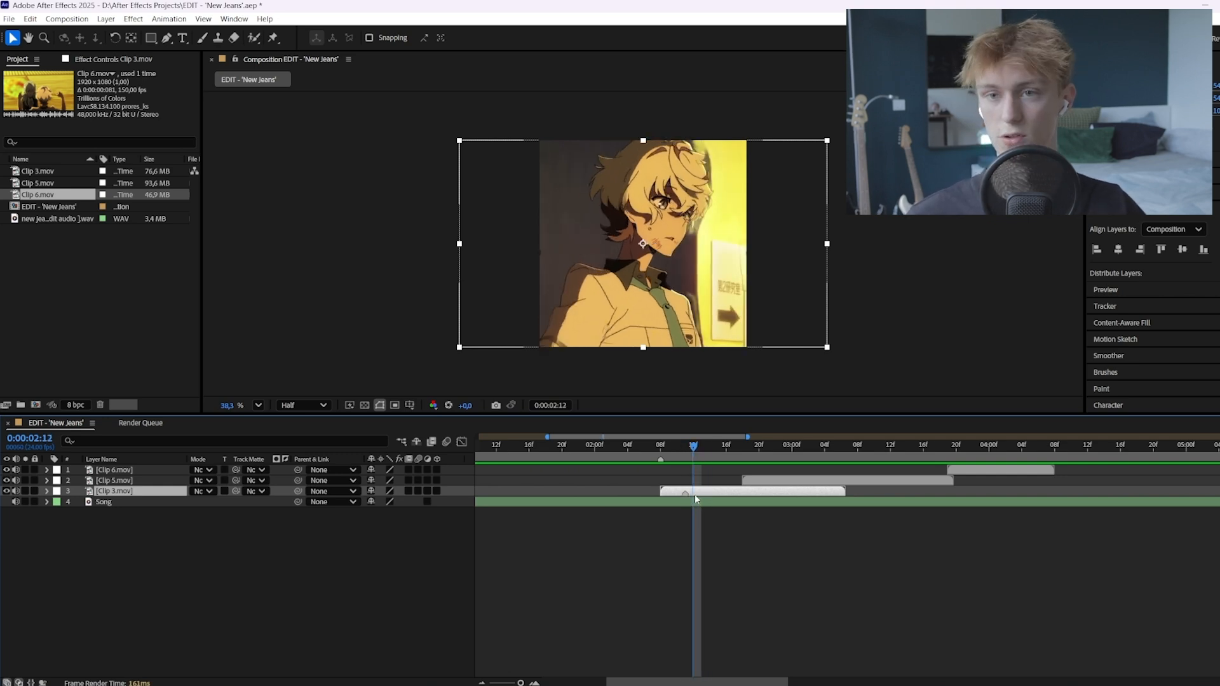
{"action": "key", "text": "Page_Up"}
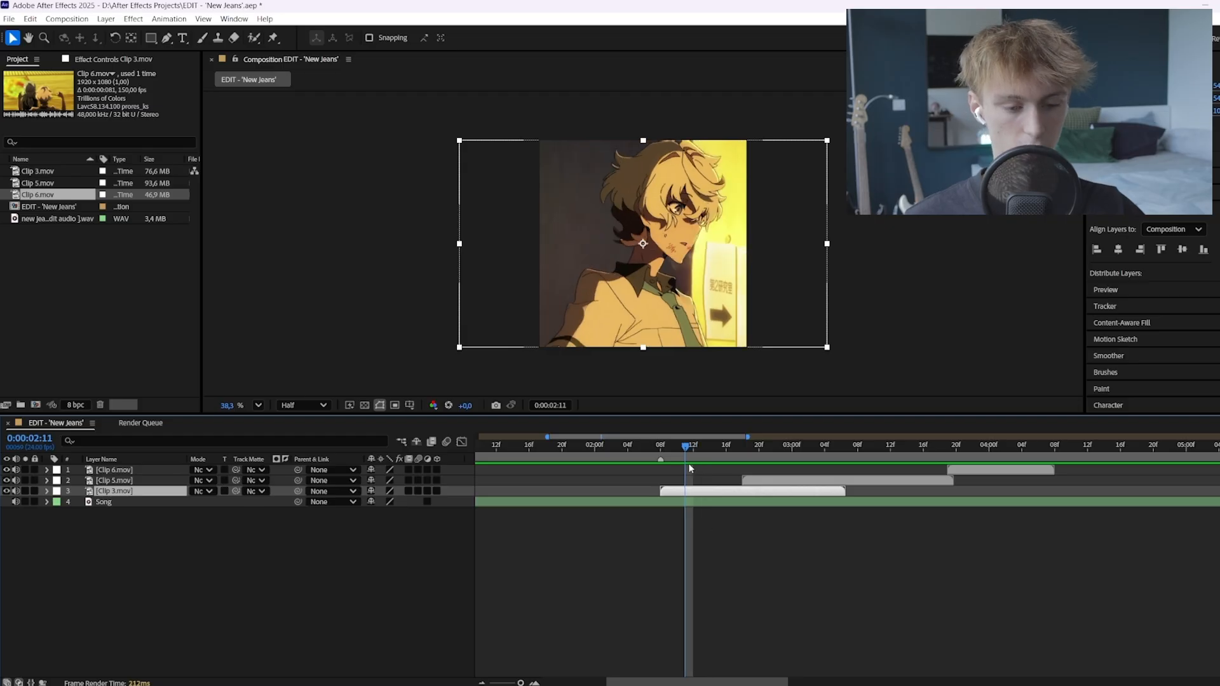
{"action": "left_click", "coordinate": [692, 449]}
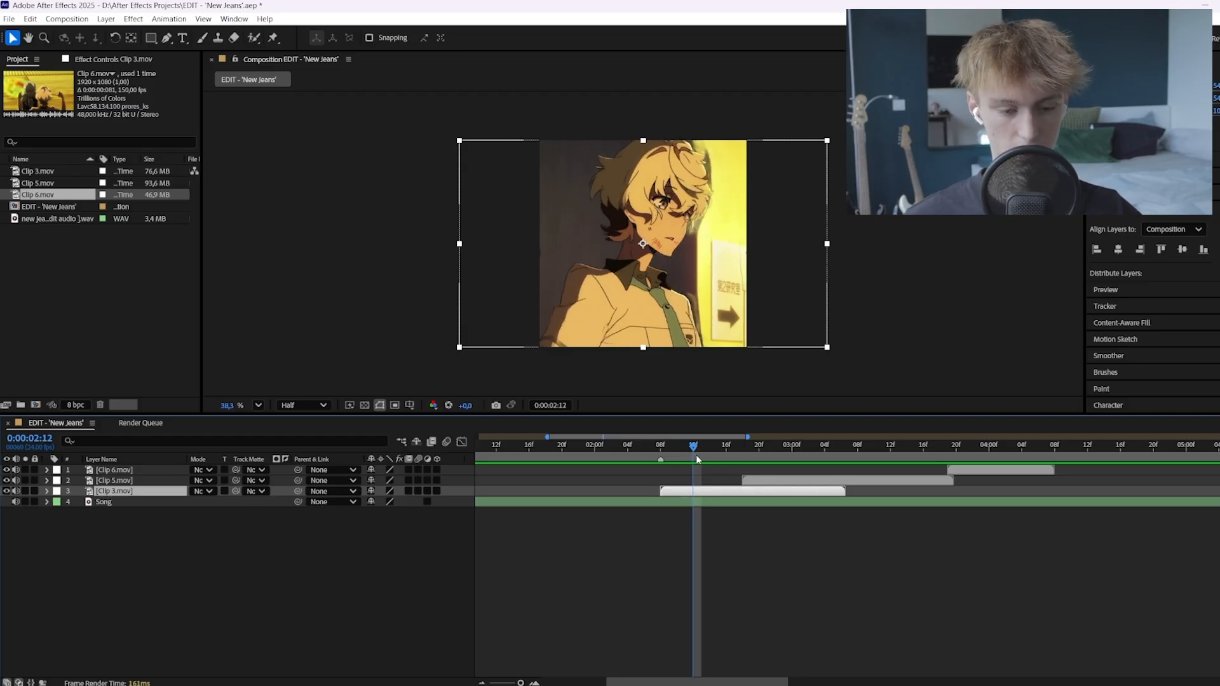
Preview the song from 0:00:01:18, move Clip 5.mov to start at 0:00:02:19 and add a composition marker there
{"action": "left_click_drag", "start_coordinate": [697, 449], "coordinate": [546, 448]}
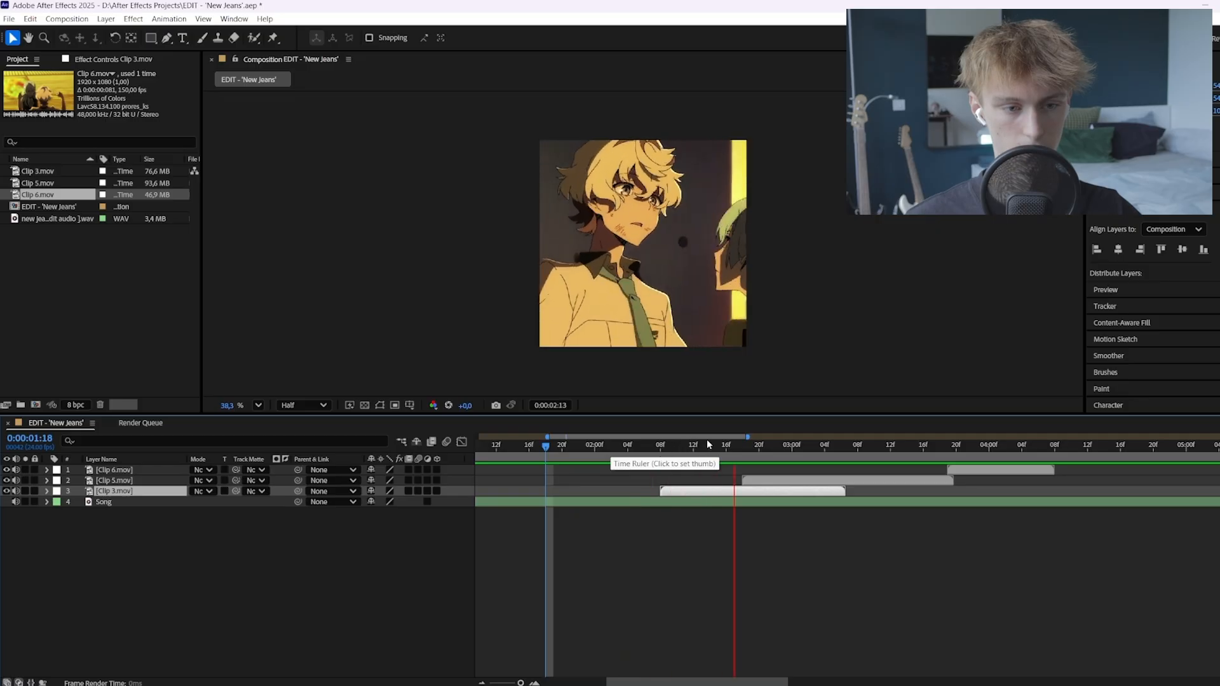
{"action": "left_click", "coordinate": [744, 447]}
{"action": "left_click_drag", "start_coordinate": [752, 480], "coordinate": [751, 452]}
{"action": "left_click", "coordinate": [767, 543]}
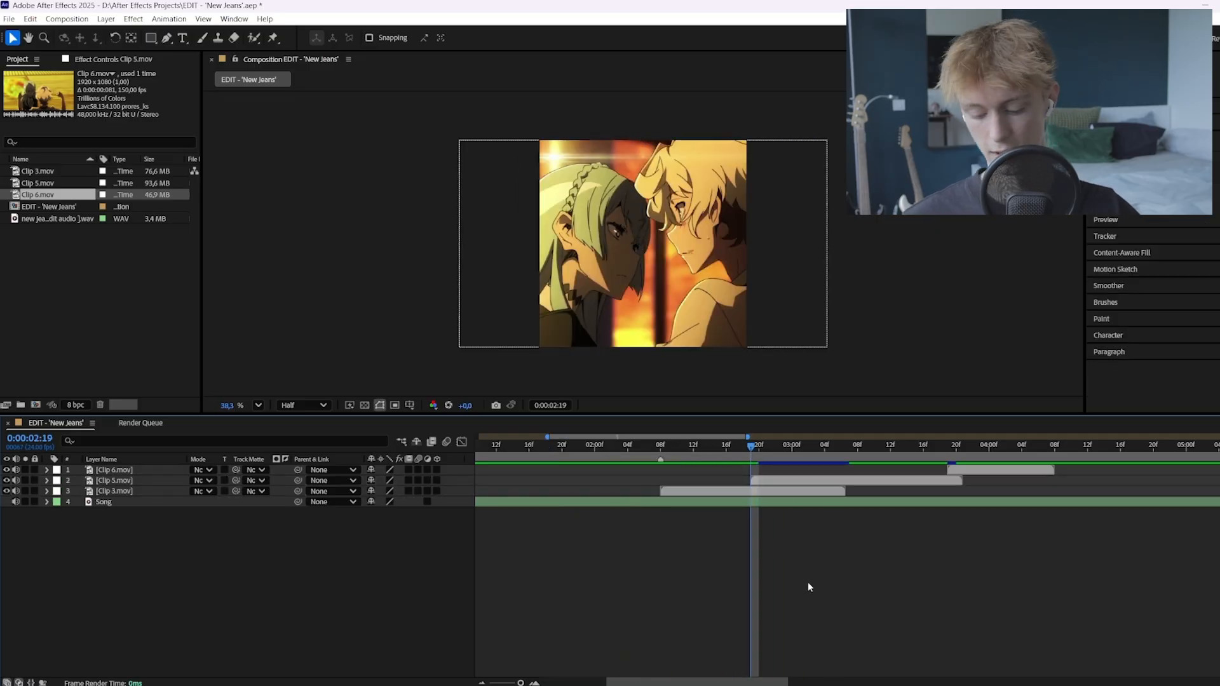
Shift Clip 5.mov and its composition marker to 0:00:02:20 and preview the cut from 0:00:02:13
{"action": "key", "text": "space"}
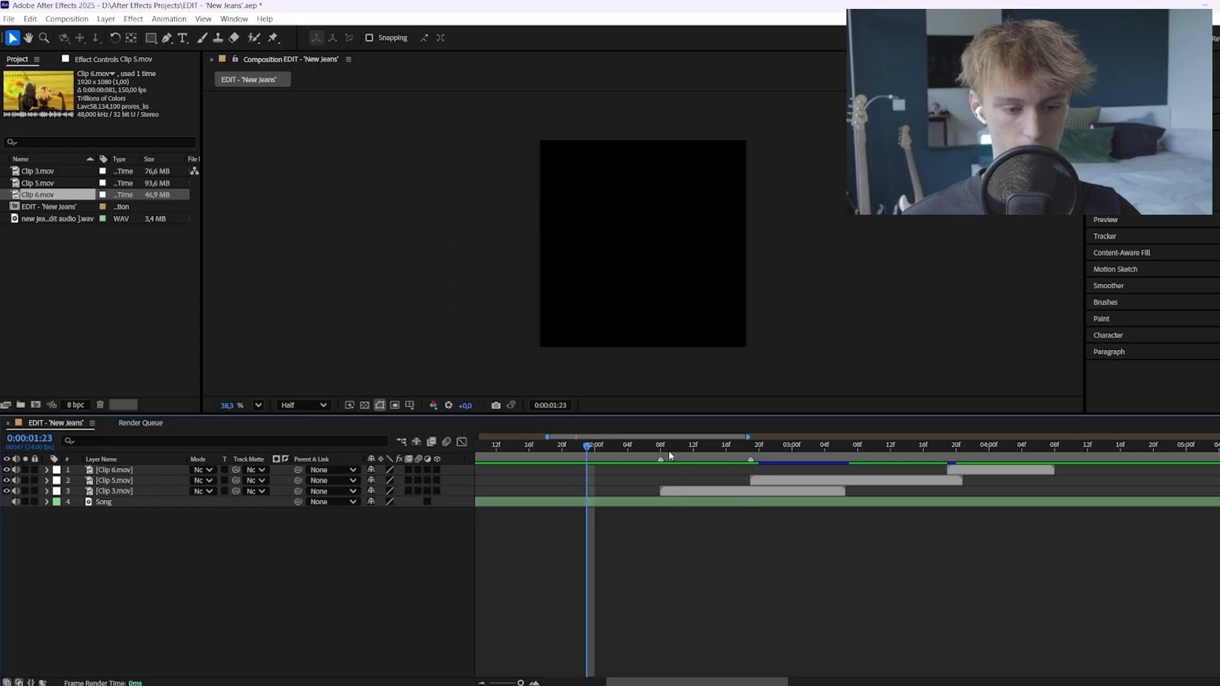
{"action": "left_click", "coordinate": [752, 448]}
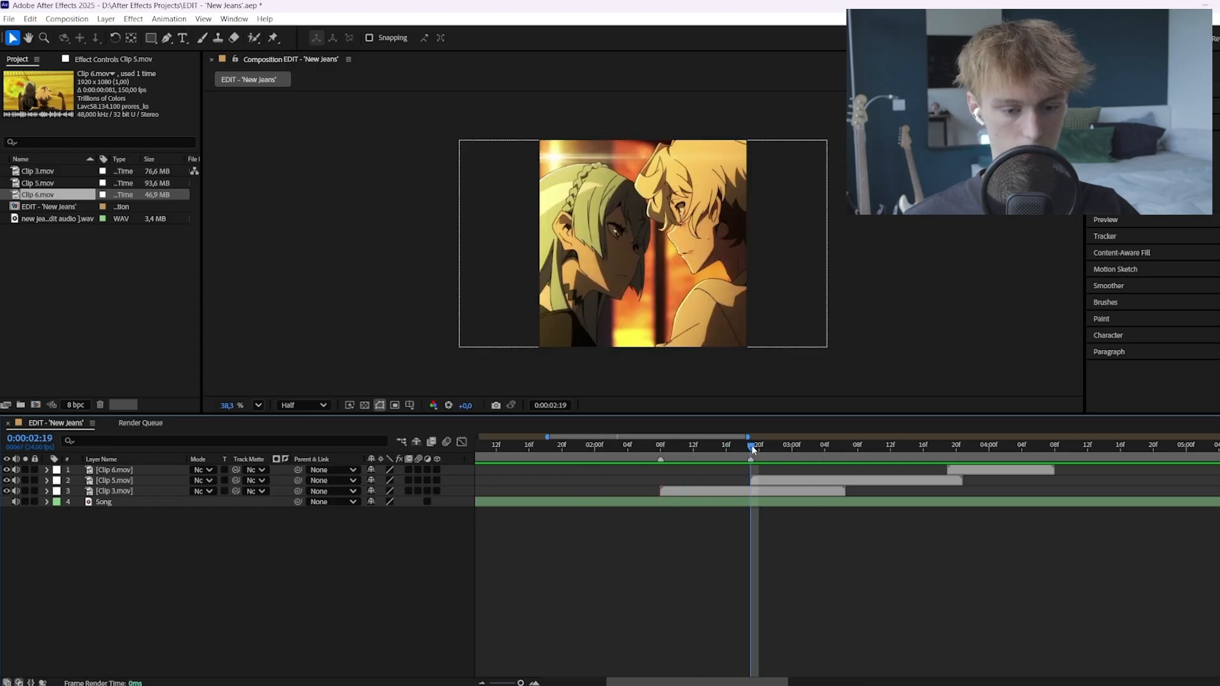
{"action": "left_click_drag", "start_coordinate": [762, 481], "coordinate": [703, 446]}
{"action": "key", "text": "space"}
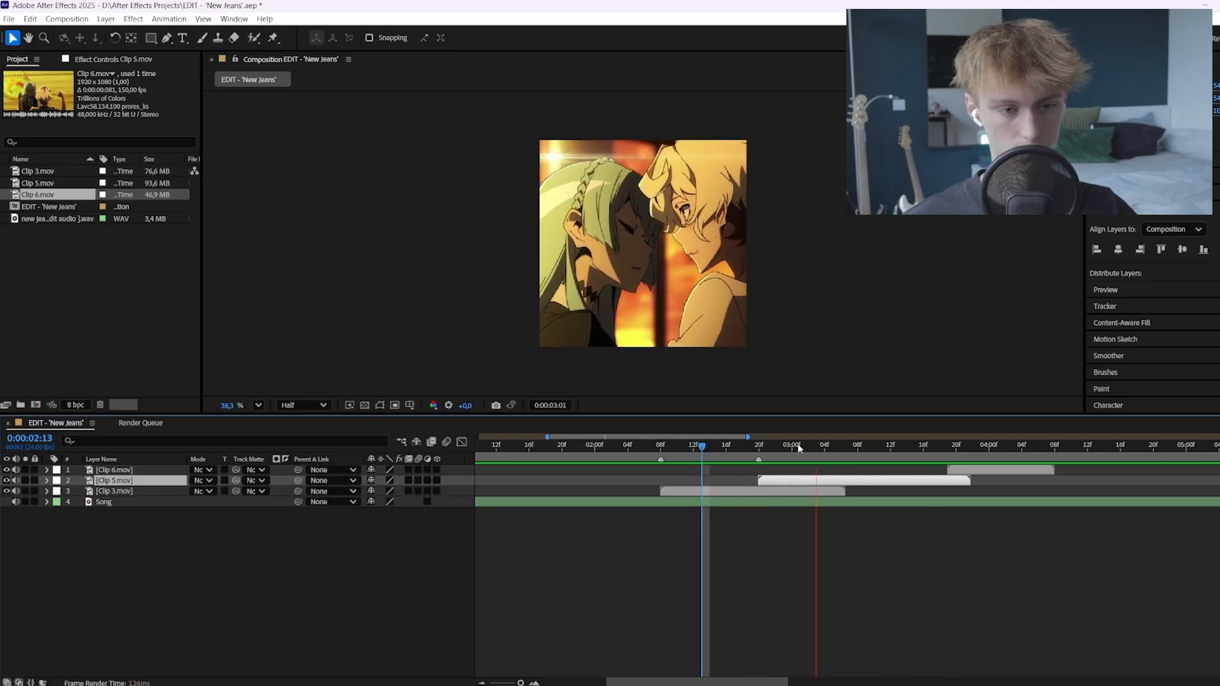
Preview from 0:00:01:23, move Clip 6.mov to start at 0:00:03:22 and add a composition marker there
{"action": "left_click_drag", "start_coordinate": [919, 446], "coordinate": [939, 450]}
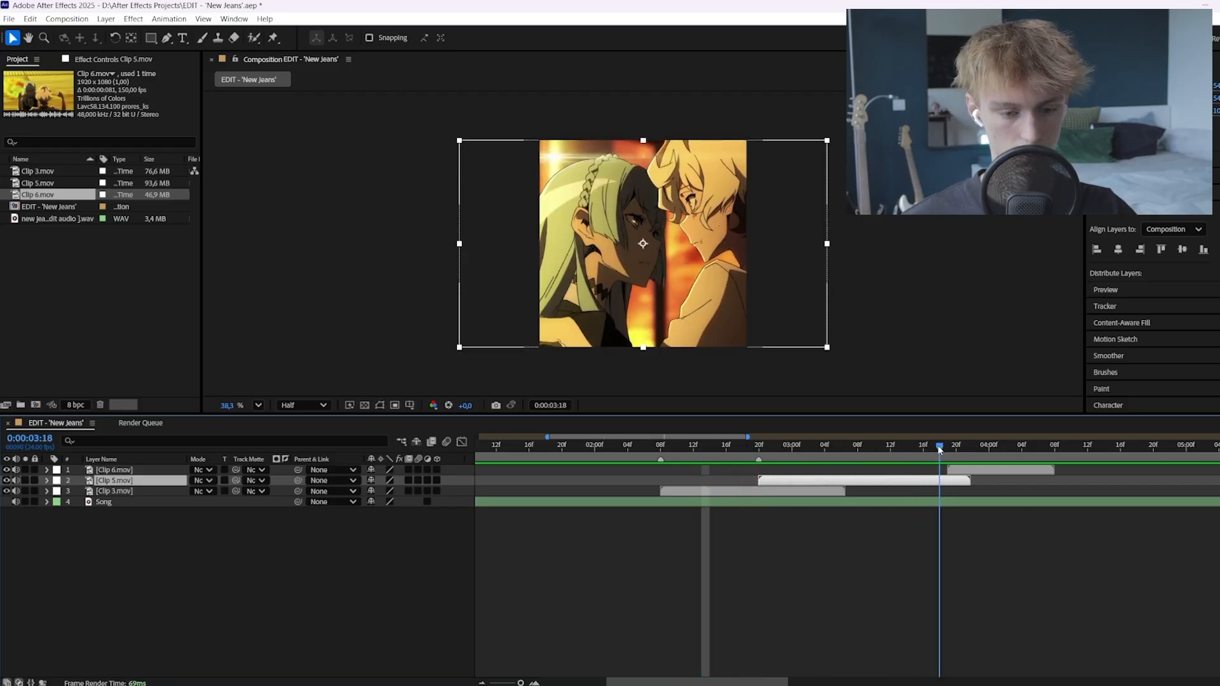
{"action": "left_click", "coordinate": [587, 446]}
{"action": "key", "text": "space"}
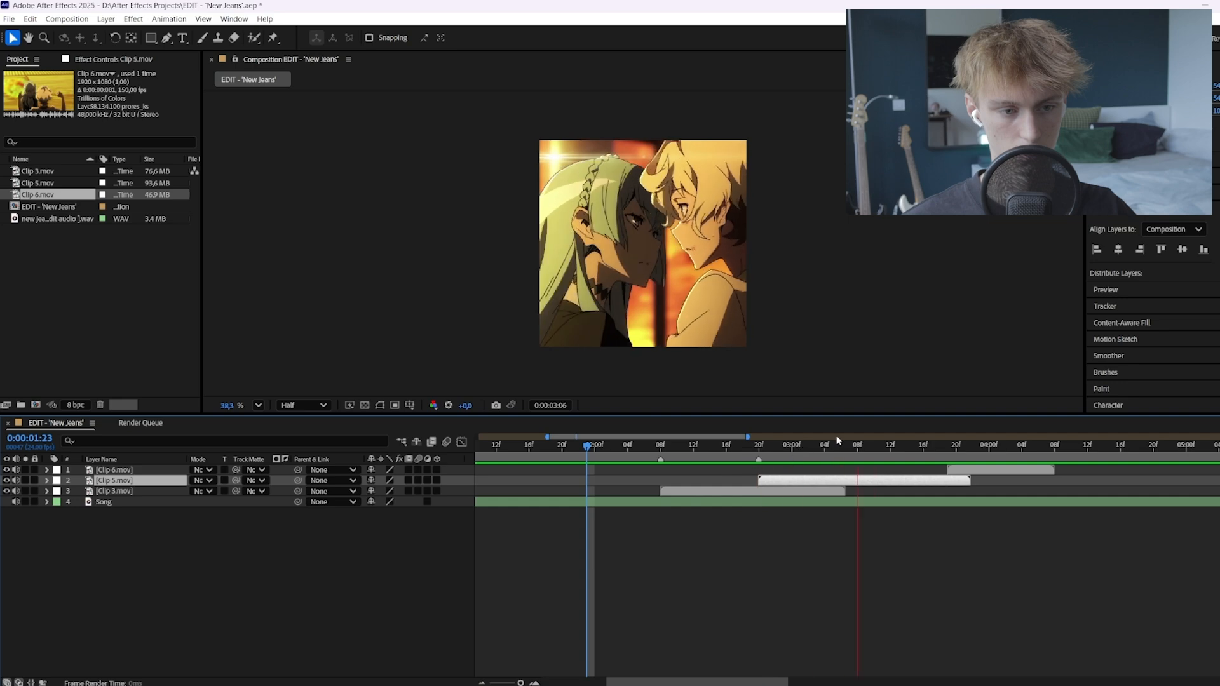
{"action": "left_click_drag", "start_coordinate": [963, 471], "coordinate": [973, 448]}
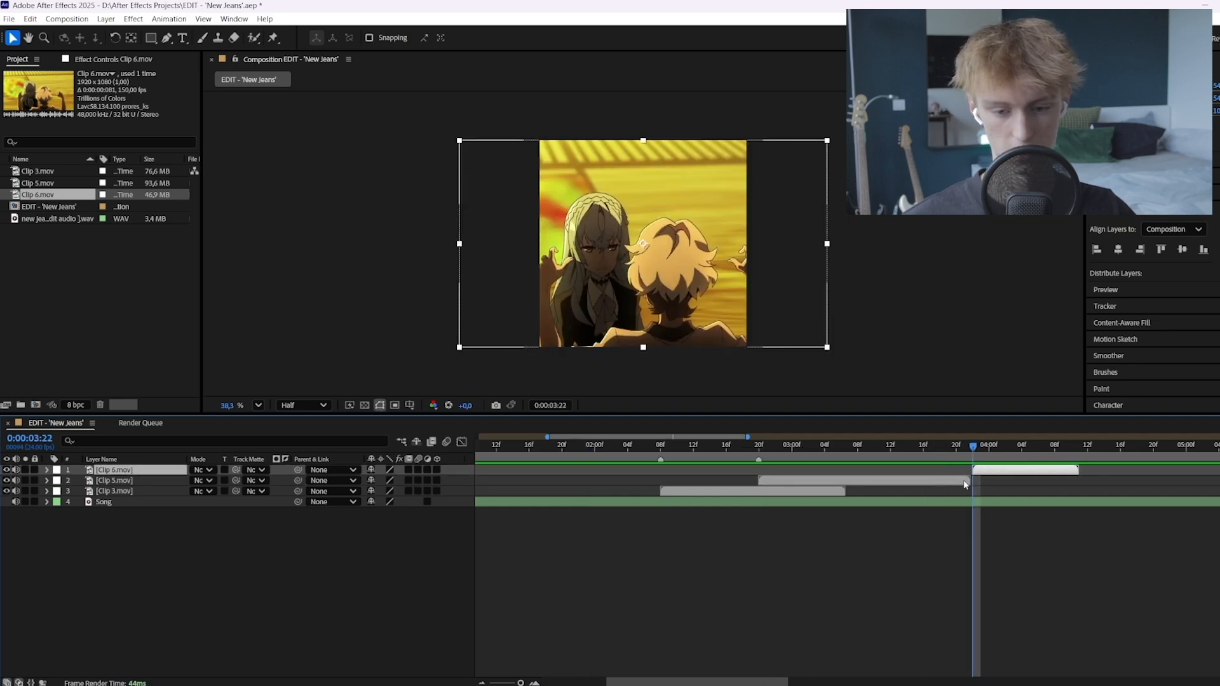
{"action": "left_click", "coordinate": [944, 541]}
Move the third composition marker to about 0:00:04:06 and Clip 6.mov to start at about 0:00:06:12
{"action": "left_click", "coordinate": [620, 444]}
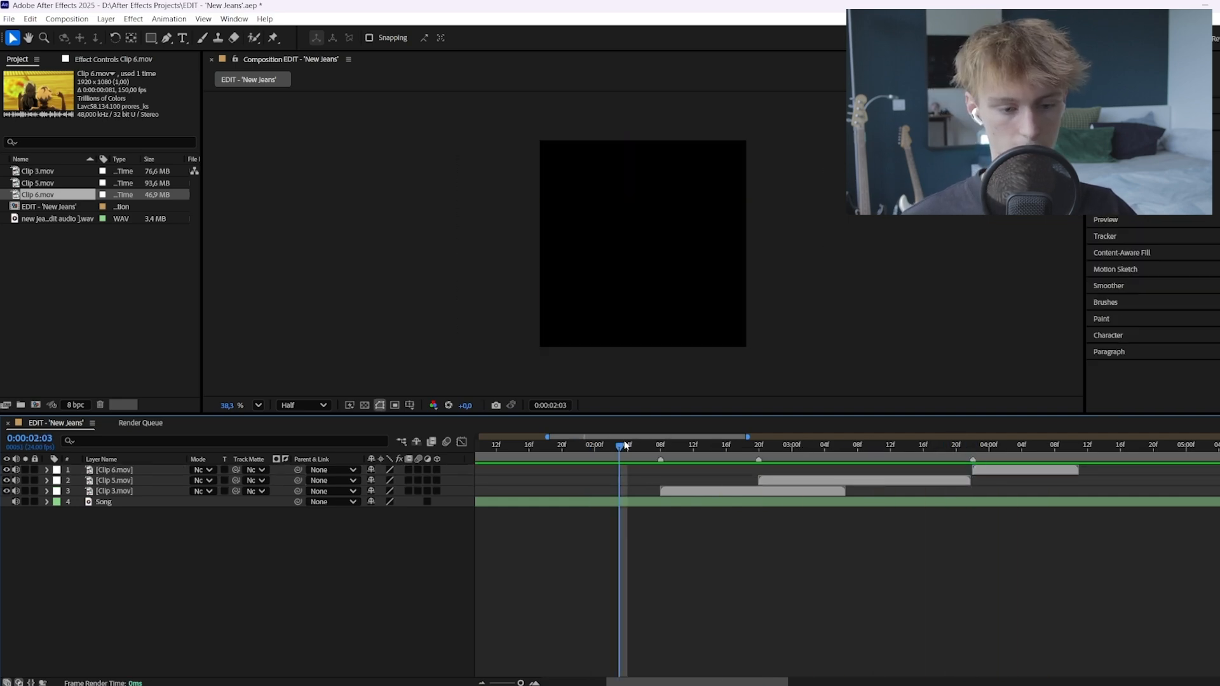
{"action": "left_click", "coordinate": [874, 447]}
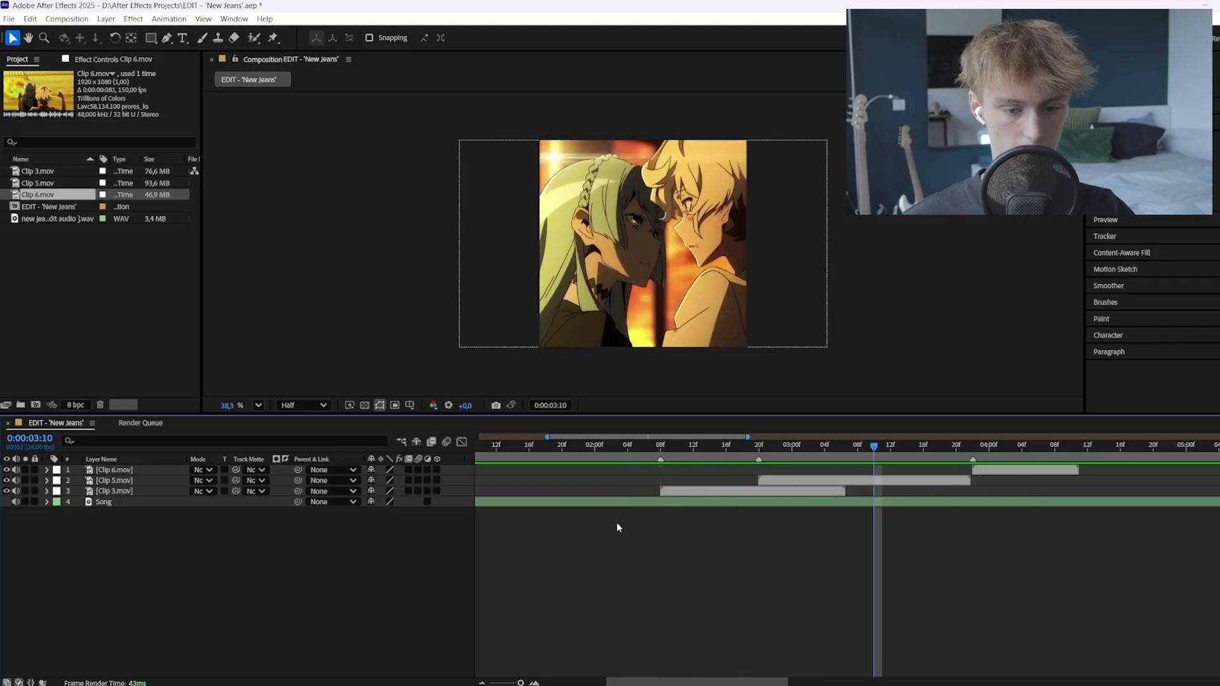
{"action": "scroll", "coordinate": [617, 524], "scroll_direction": "down", "scroll_amount": 1}
{"action": "left_click_drag", "start_coordinate": [786, 447], "coordinate": [1054, 470]}
{"action": "left_click", "coordinate": [1039, 447]}
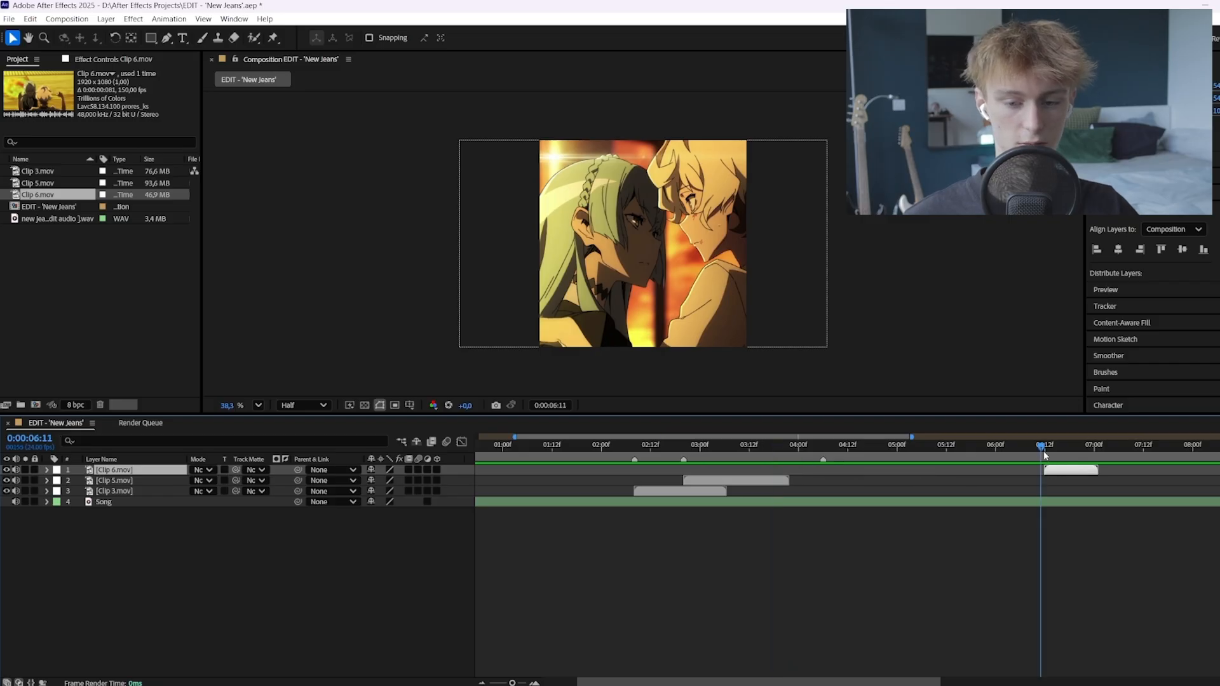
Align Clip 6.mov with the third composition marker at about 0:00:04:06 and preview from 0:00:02:06
{"action": "left_click", "coordinate": [769, 486]}
{"action": "left_click_drag", "start_coordinate": [729, 449], "coordinate": [733, 450]}
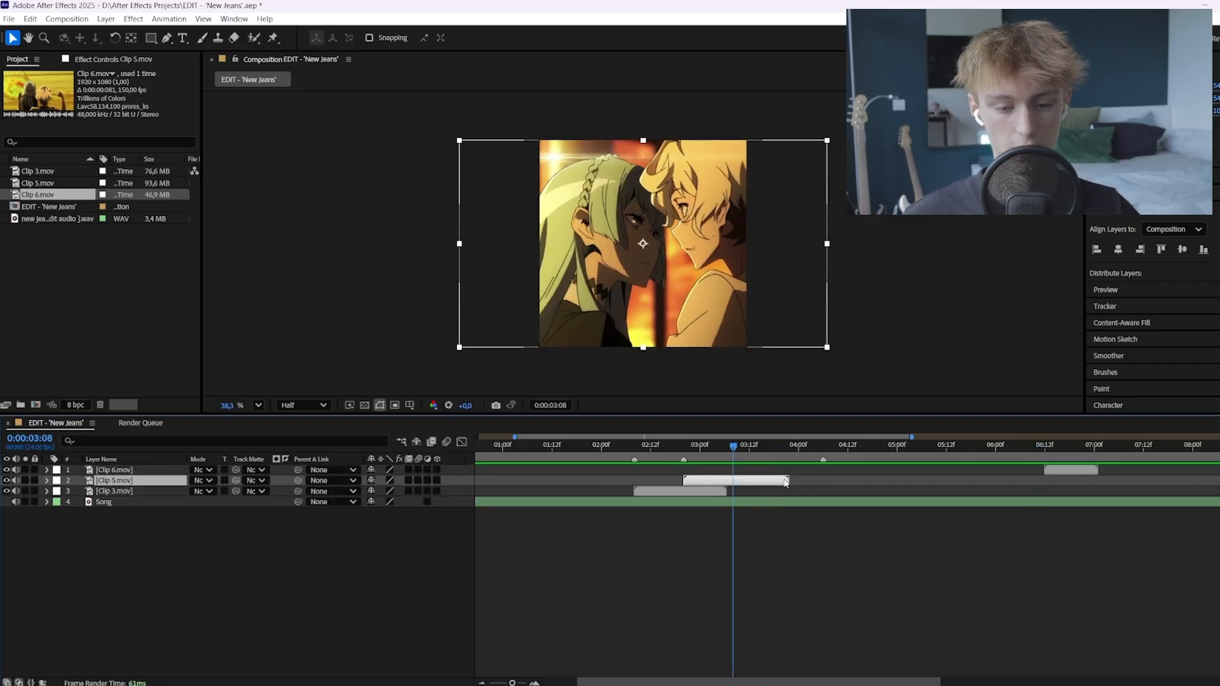
{"action": "left_click", "coordinate": [823, 449]}
{"action": "left_click_drag", "start_coordinate": [1060, 471], "coordinate": [838, 471]}
{"action": "left_click_drag", "start_coordinate": [799, 449], "coordinate": [627, 448]}
{"action": "key", "text": "space"}
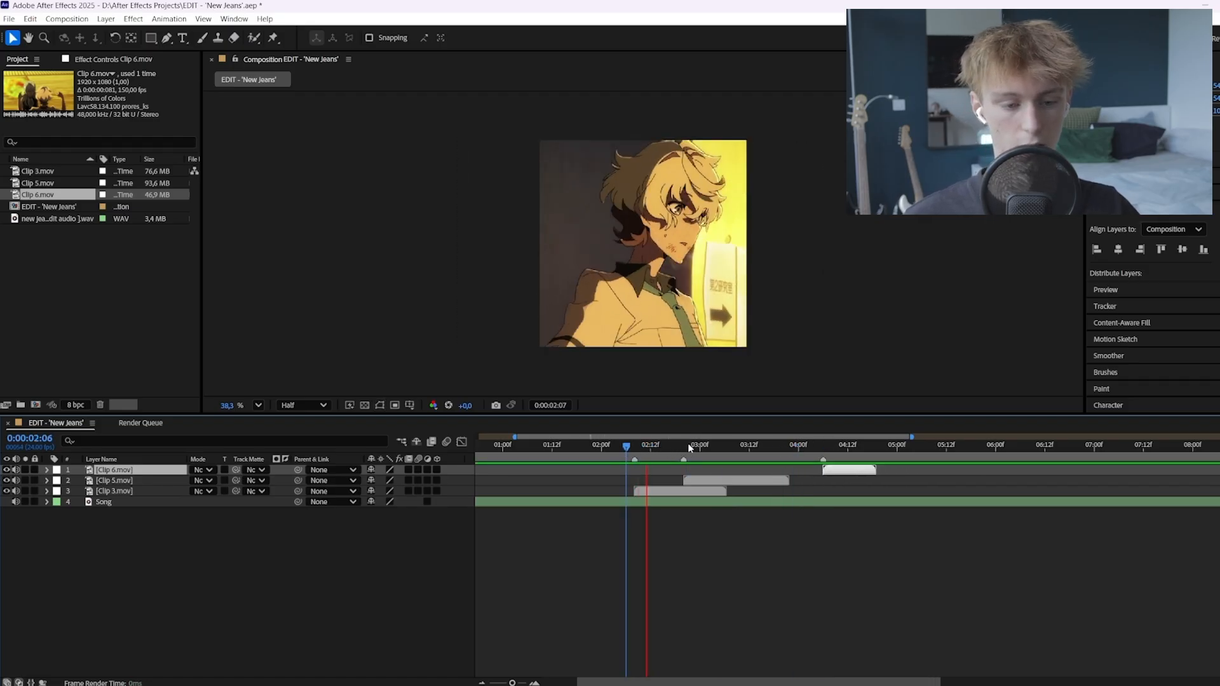
Move Clip 6.mov and its composition marker back to 0:00:03:22 and preview the cut from 0:00:02:18
{"action": "left_click", "coordinate": [794, 447]}
{"action": "scroll", "coordinate": [817, 463], "scroll_direction": "up", "scroll_amount": 2}
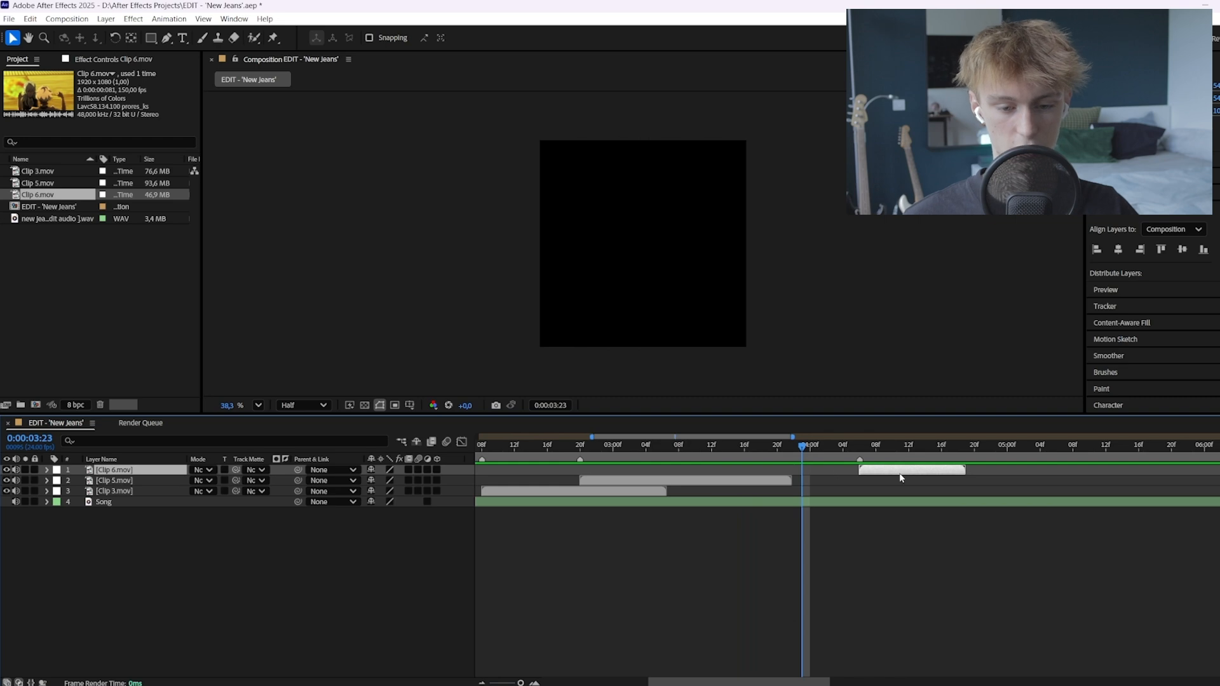
{"action": "left_click_drag", "start_coordinate": [901, 478], "coordinate": [837, 474]}
{"action": "key", "text": "Page_Up"}
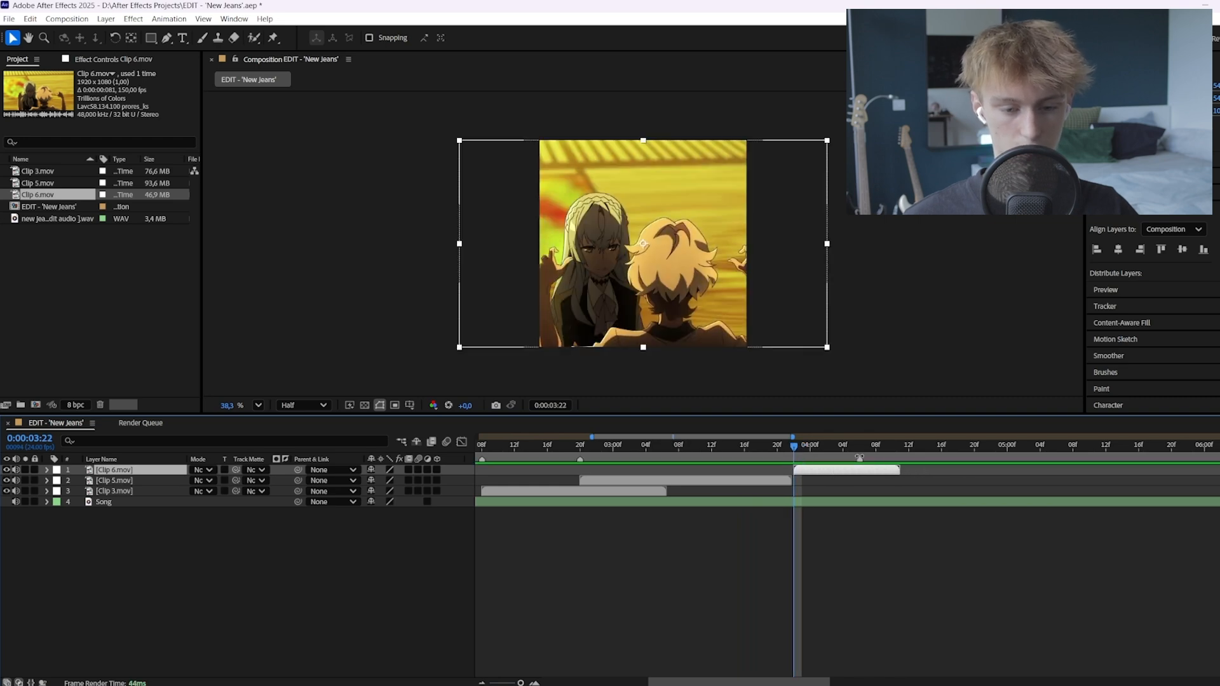
{"action": "left_click", "coordinate": [563, 445]}
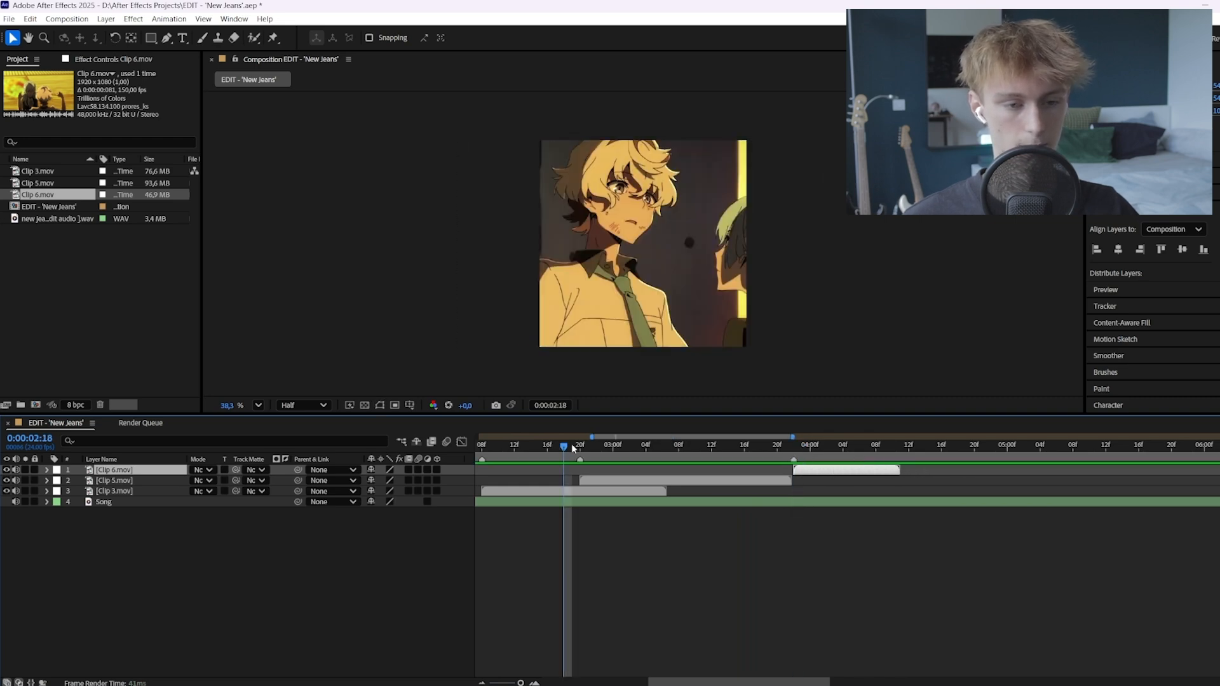
{"action": "key", "text": "space"}
Select Clip 3.mov and step the playhead back to the layer's first frame at 0:00:02:08
{"action": "left_click_drag", "start_coordinate": [653, 447], "coordinate": [528, 450]}
{"action": "key", "text": "Page_Up"}
{"action": "key", "text": "Page_Up"}
{"action": "key", "text": "Page_Up"}
{"action": "key", "text": "Page_Up"}
{"action": "key", "text": "Page_Up"}
{"action": "key", "text": "Page_Up"}
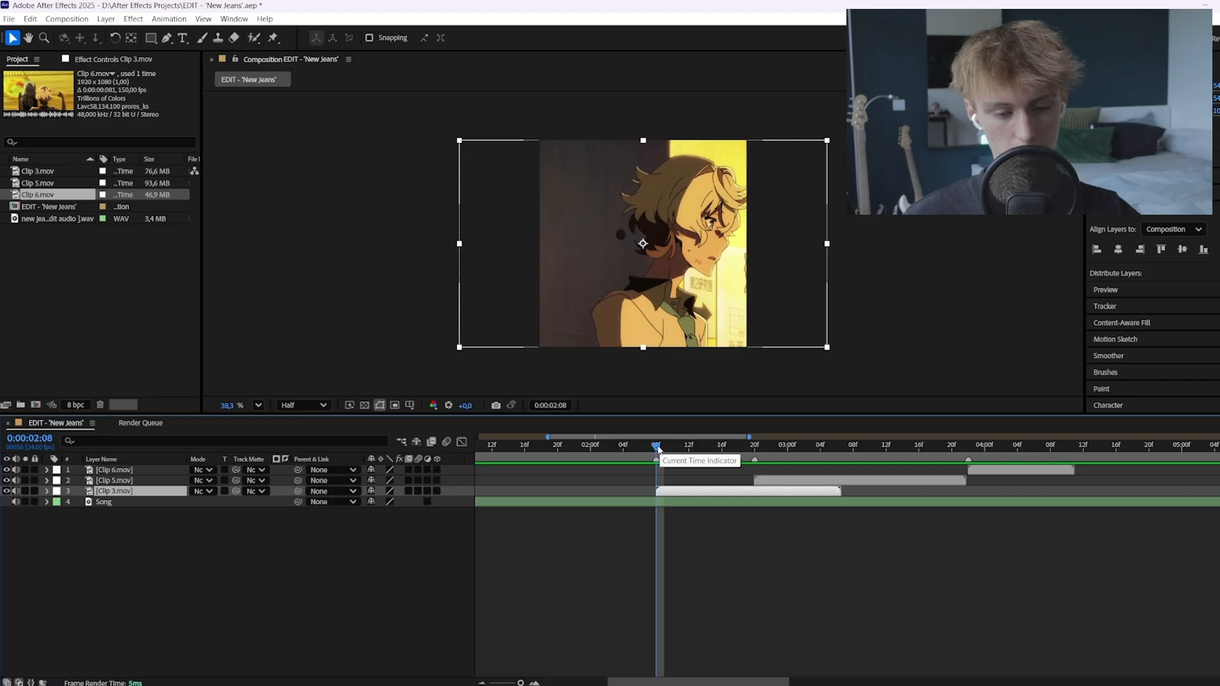
Scrub from the start of Clip 3.mov to 0:00:03:06 to examine its overlap with Clip 5.mov
{"action": "left_click_drag", "start_coordinate": [657, 448], "coordinate": [840, 450]}
{"action": "key", "text": "ctrl+Up"}
{"action": "left_click", "coordinate": [978, 469]}
{"action": "key", "text": "space"}
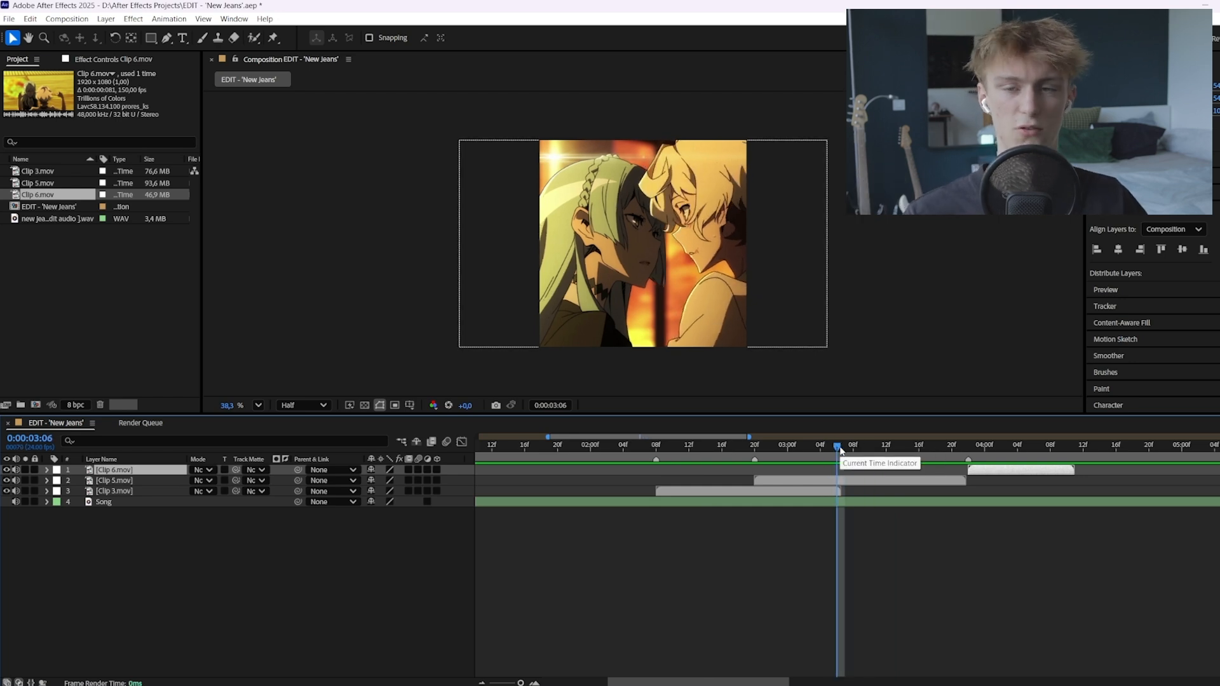
{"action": "mouse_move", "coordinate": [839, 450]}
{"action": "left_mouse_down"}
{"action": "mouse_move", "coordinate": [806, 446]}
{"action": "mouse_move", "coordinate": [887, 450]}
{"action": "mouse_move", "coordinate": [834, 449]}
{"action": "left_mouse_up"}
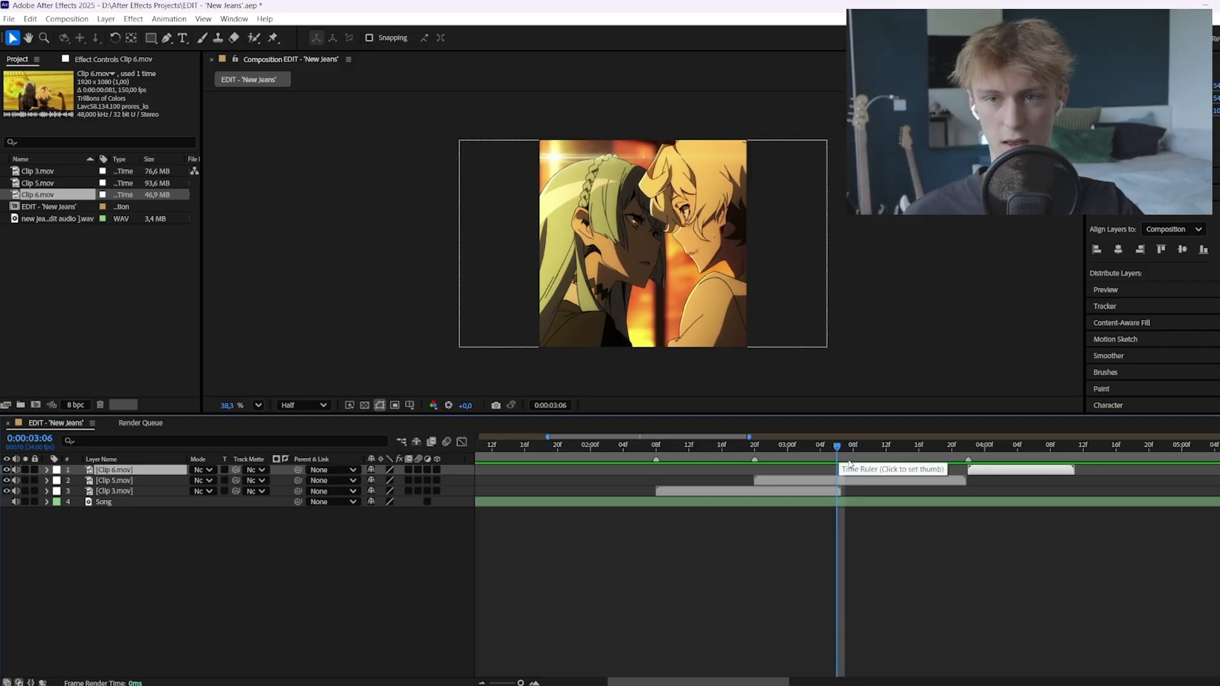
{"action": "left_click_drag", "start_coordinate": [837, 447], "coordinate": [896, 449]}
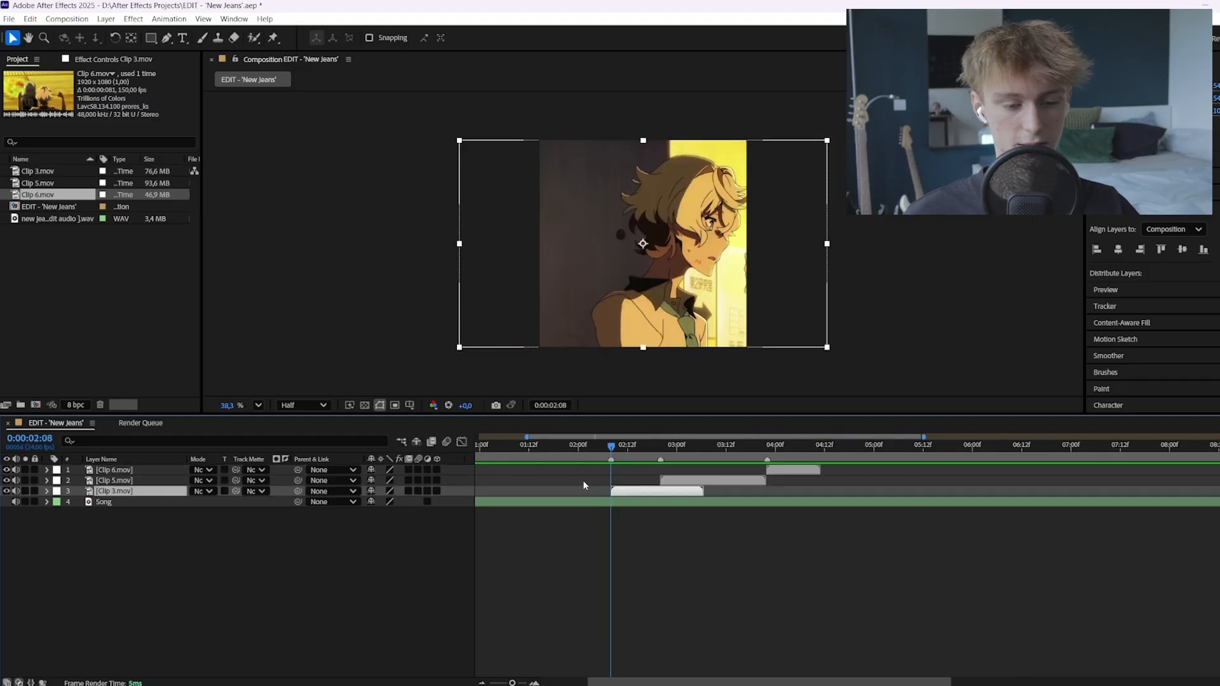
Enable Time Remapping on Clip 3.mov and place the playhead on its first keyframe at 0:00:02:08
{"action": "scroll", "coordinate": [582, 482], "scroll_direction": "up", "scroll_amount": 1}
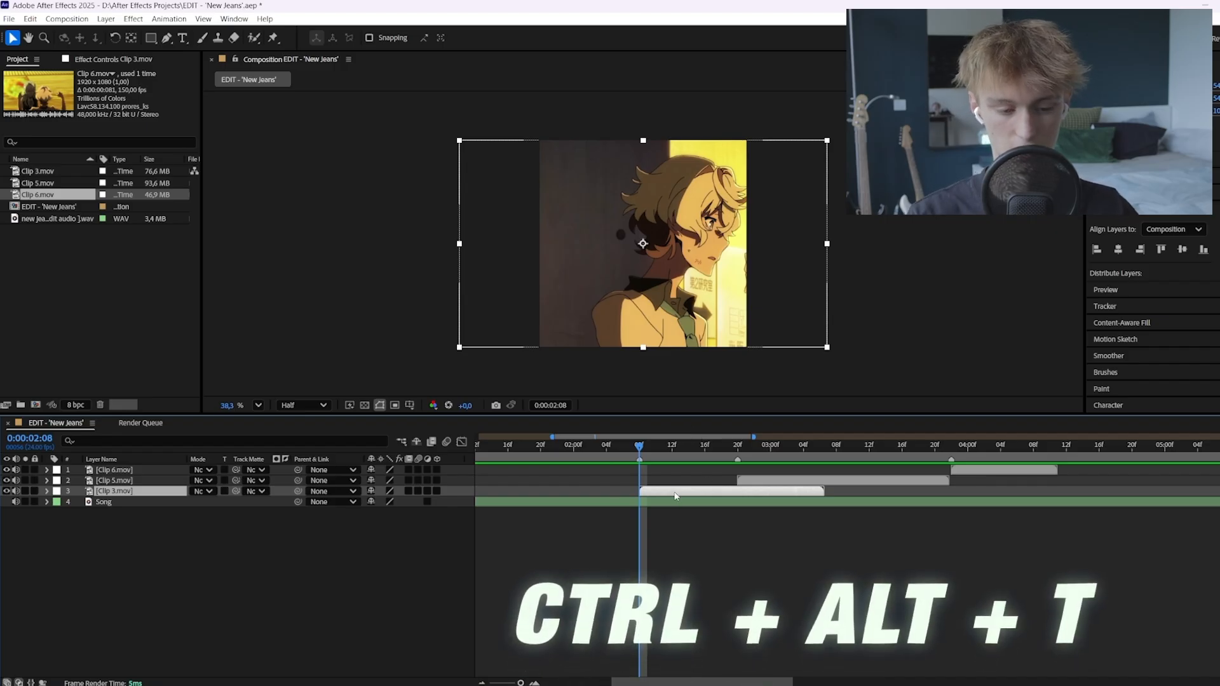
{"action": "key", "text": "ctrl+alt+t"}
{"action": "left_click", "coordinate": [654, 447]}
{"action": "left_click_drag", "start_coordinate": [649, 450], "coordinate": [639, 448]}
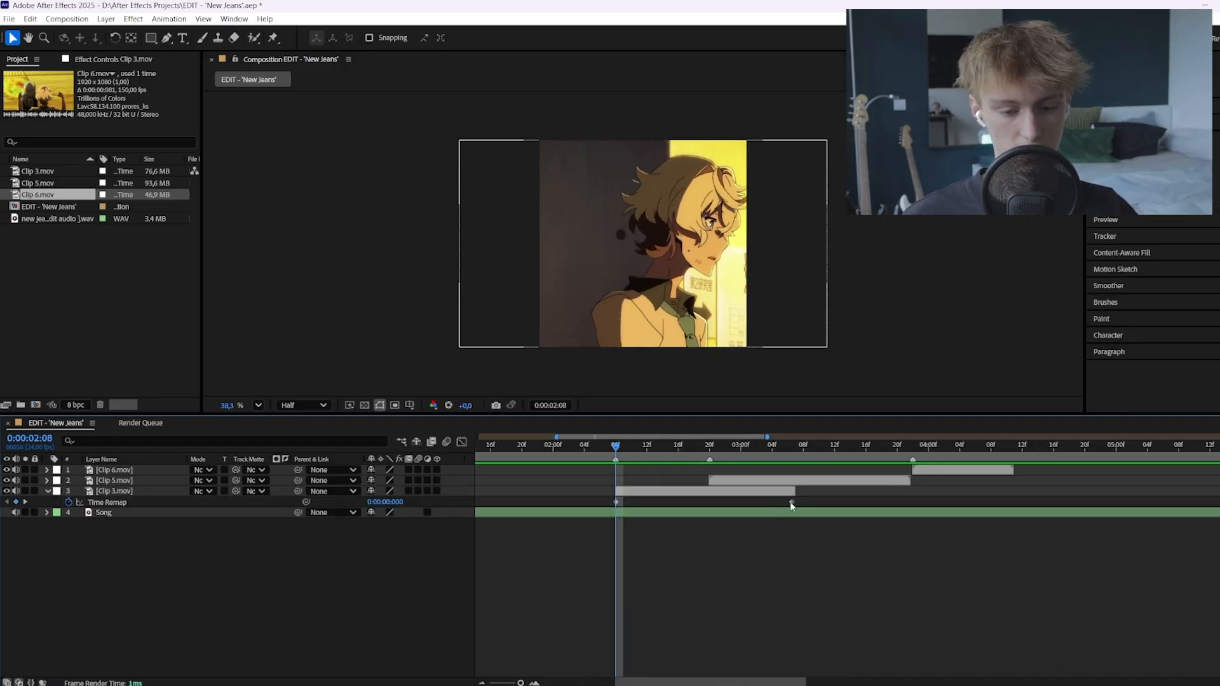
Check Clip 3.mov's two Time Remap keyframes and try extending its start and first keyframe to 0:00:02:03
{"action": "left_click", "coordinate": [791, 501]}
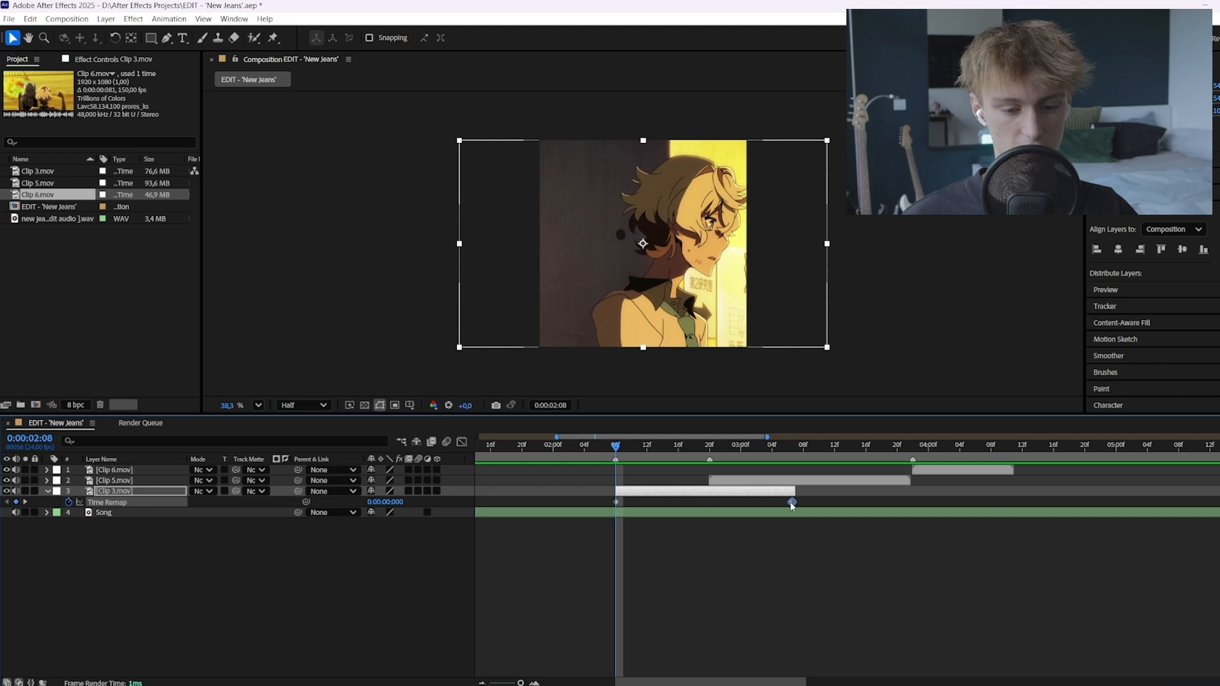
{"action": "left_click", "coordinate": [788, 456]}
{"action": "left_click", "coordinate": [615, 502]}
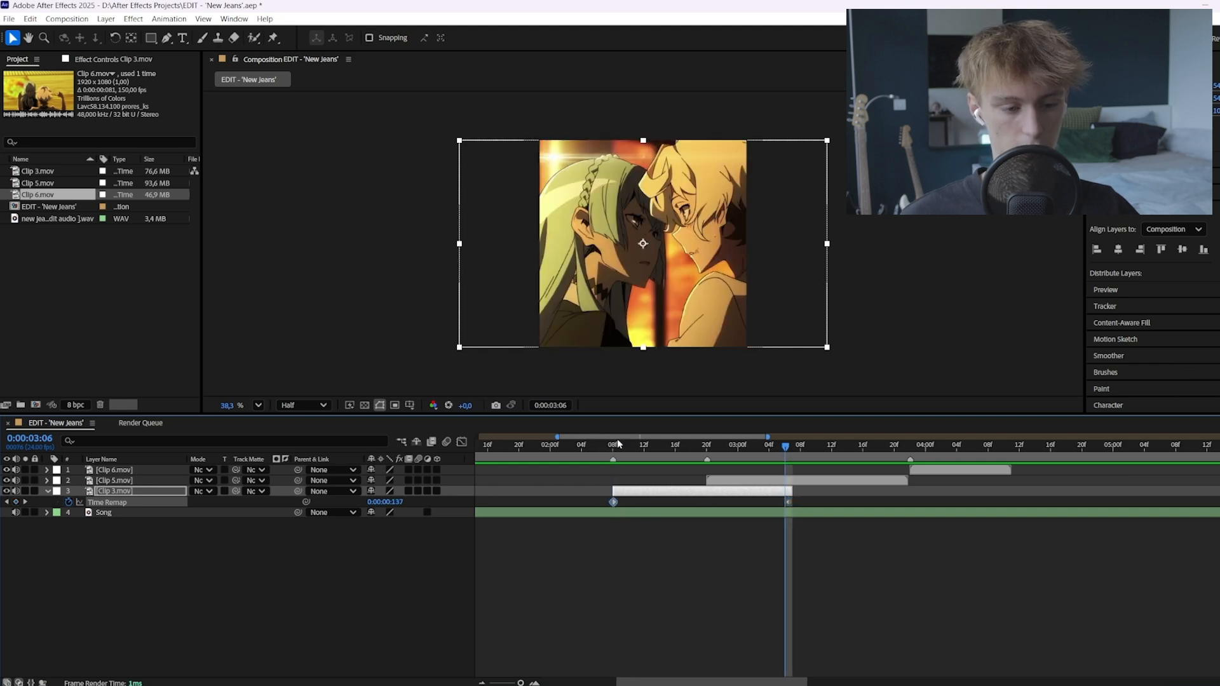
{"action": "mouse_move", "coordinate": [616, 445]}
{"action": "left_mouse_down"}
{"action": "mouse_move", "coordinate": [744, 445]}
{"action": "mouse_move", "coordinate": [613, 444]}
{"action": "left_mouse_up"}
{"action": "left_click_drag", "start_coordinate": [773, 447], "coordinate": [613, 447]}
{"action": "left_click_drag", "start_coordinate": [615, 491], "coordinate": [574, 502]}
{"action": "key", "text": "i"}
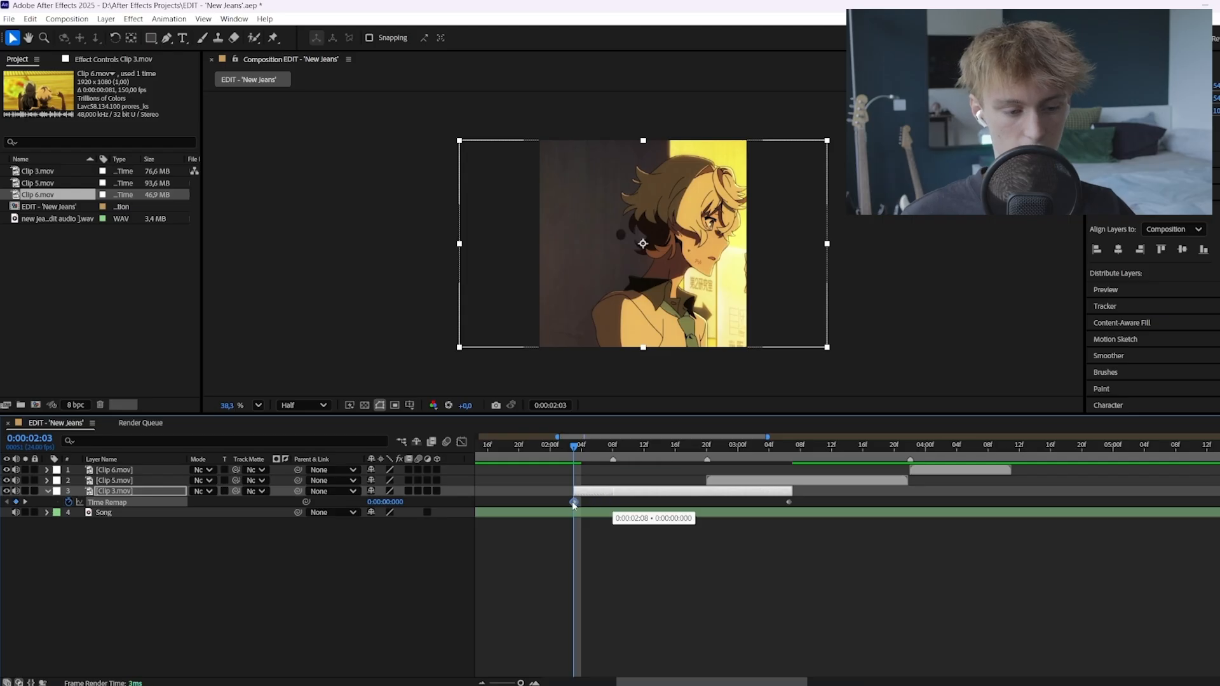
Trim Clip 3.mov to end at 0:00:02:20 and move its last Time Remap keyframe to that frame
{"action": "scroll", "coordinate": [564, 503], "scroll_direction": "up", "scroll_amount": 1}
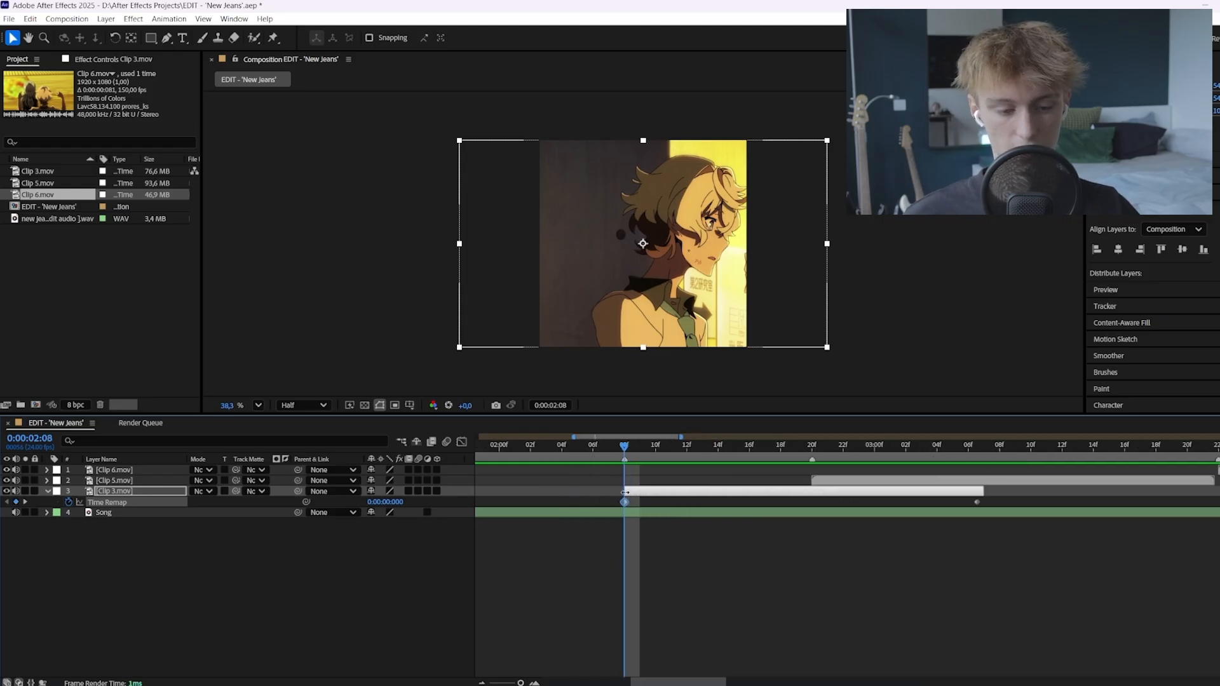
{"action": "left_click", "coordinate": [812, 449]}
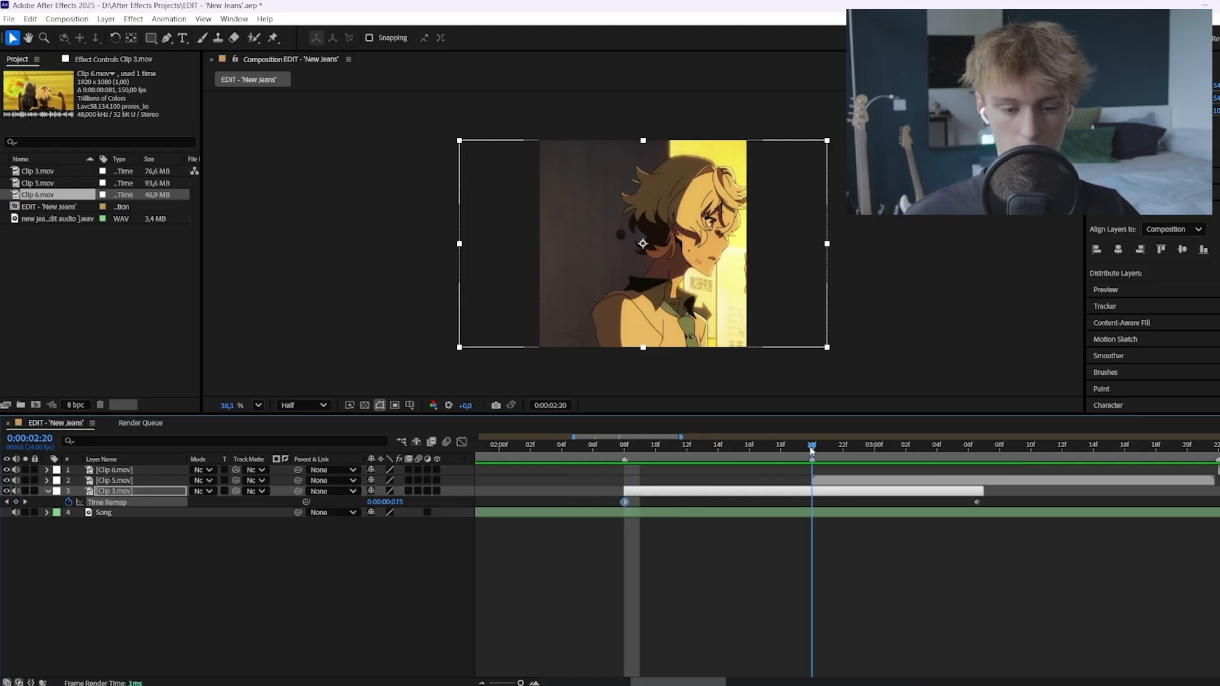
{"action": "left_click", "coordinate": [973, 492]}
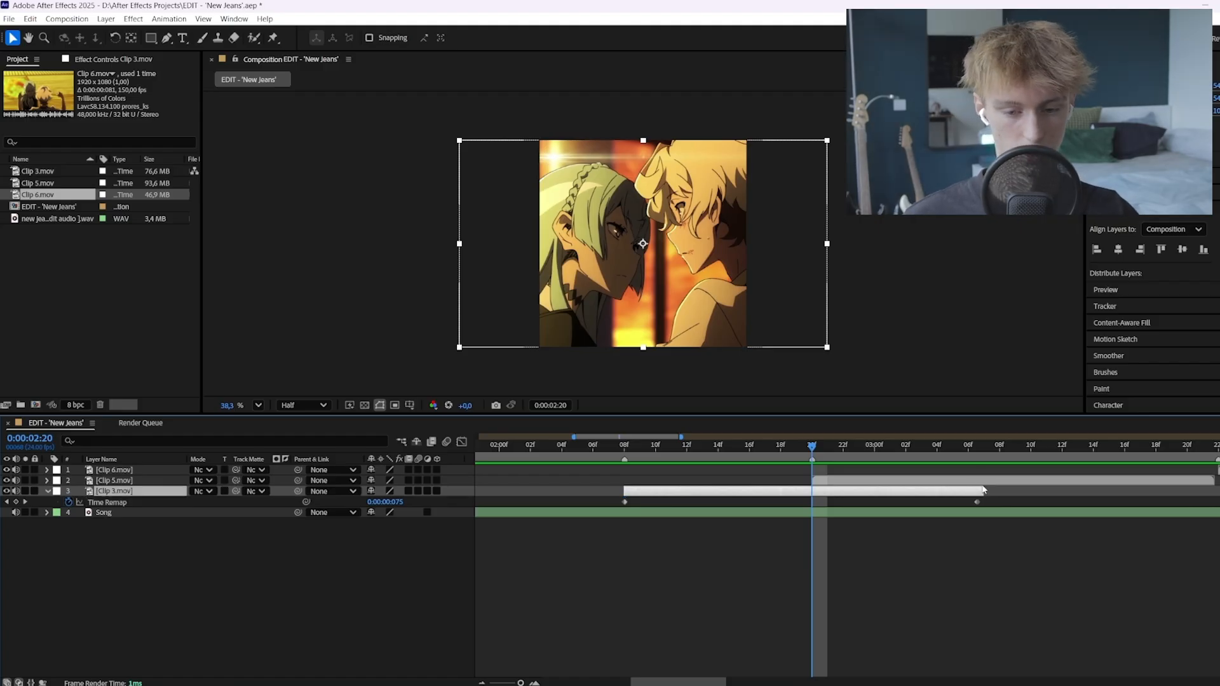
{"action": "left_click_drag", "start_coordinate": [932, 491], "coordinate": [812, 492]}
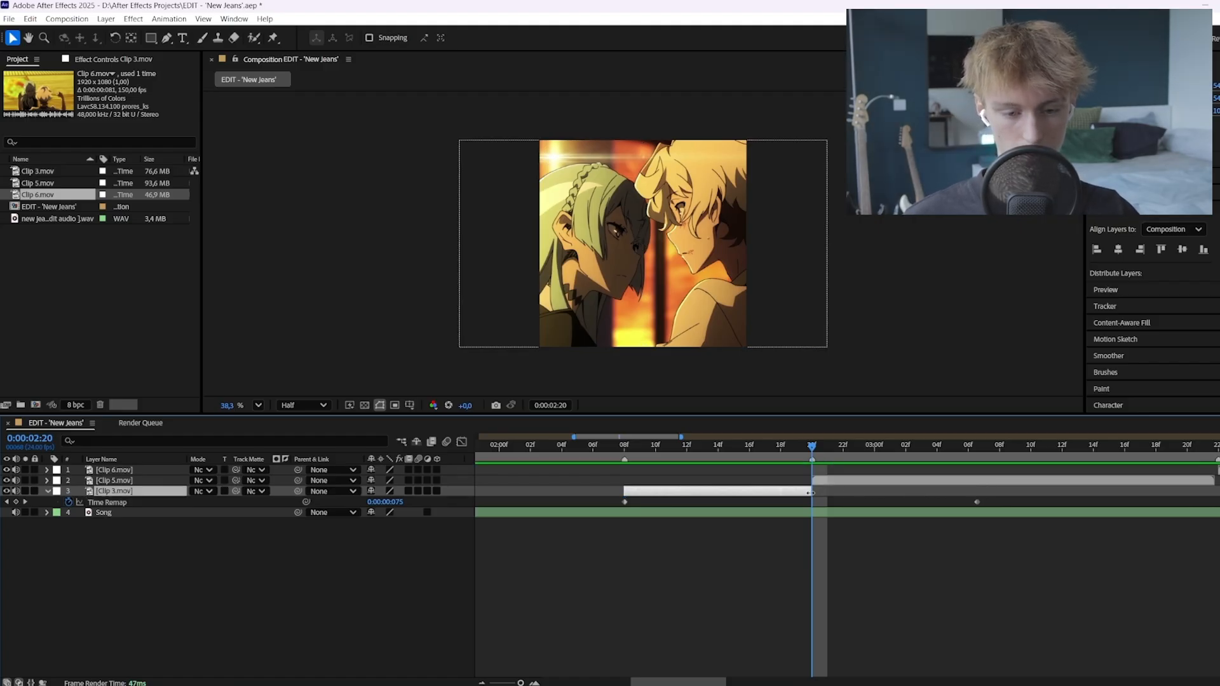
{"action": "left_click_drag", "start_coordinate": [977, 501], "coordinate": [810, 507]}
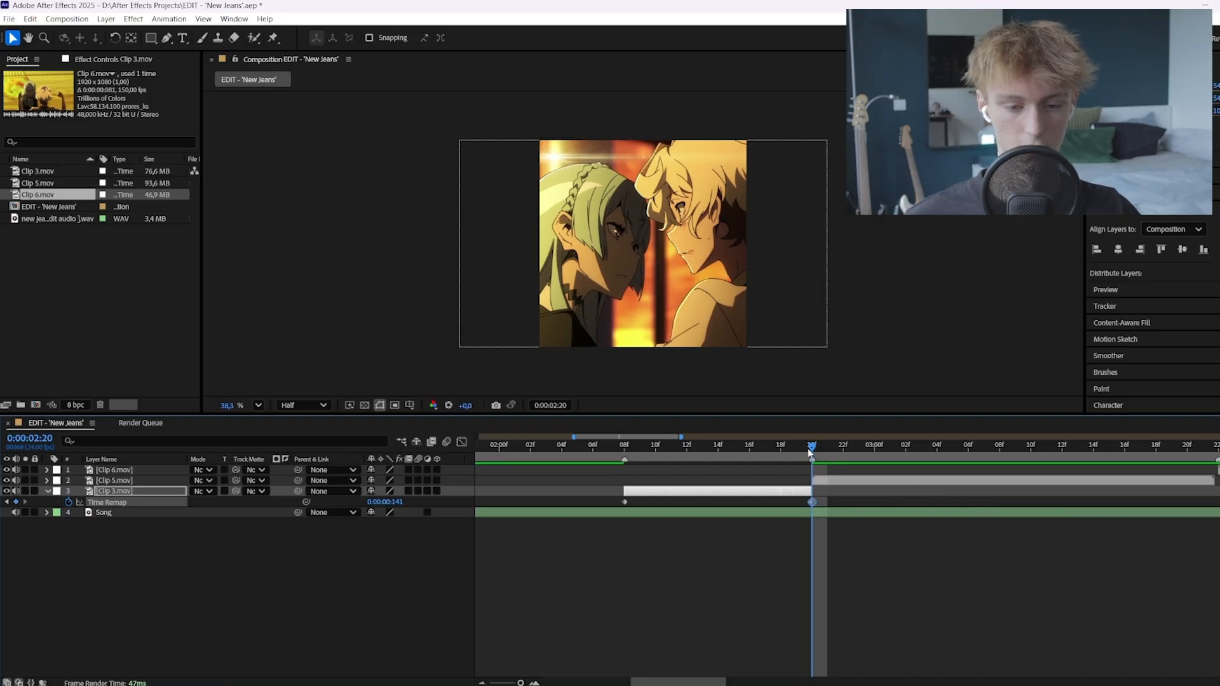
Enable Time Remapping on Clip 5.mov and extend the layer and its last Time Remap keyframe to the marker at 0:00:03:22
{"action": "left_click_drag", "start_coordinate": [812, 446], "coordinate": [578, 447]}
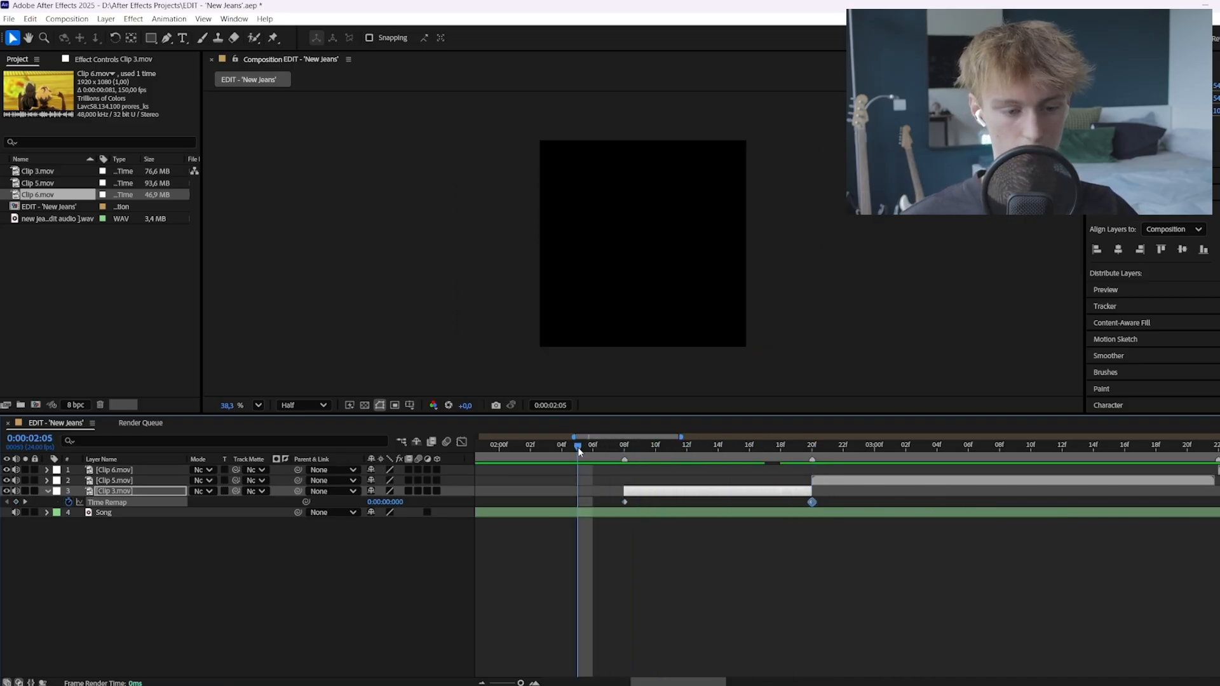
{"action": "left_click", "coordinate": [647, 447]}
{"action": "scroll", "coordinate": [648, 447], "scroll_direction": "down", "scroll_amount": 3}
{"action": "left_click", "coordinate": [659, 447]}
{"action": "left_click", "coordinate": [683, 482]}
{"action": "scroll", "coordinate": [701, 494], "scroll_direction": "up", "scroll_amount": 3}
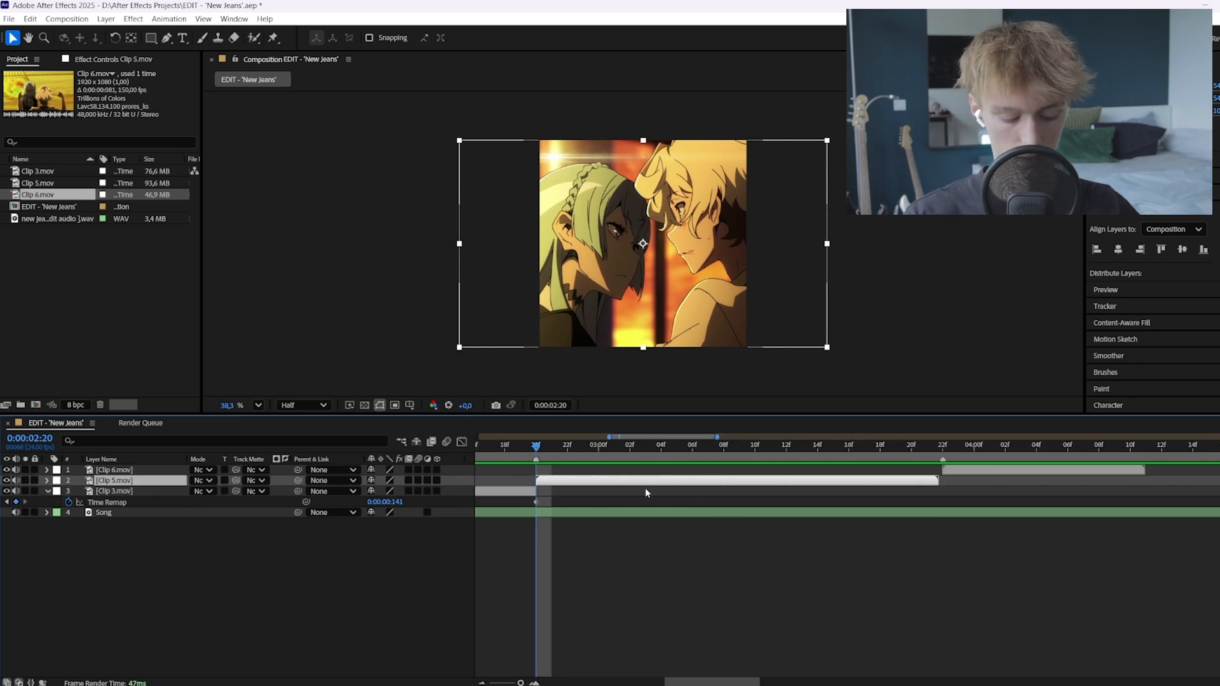
{"action": "key", "text": "ctrl+alt+t"}
{"action": "key", "text": "k"}
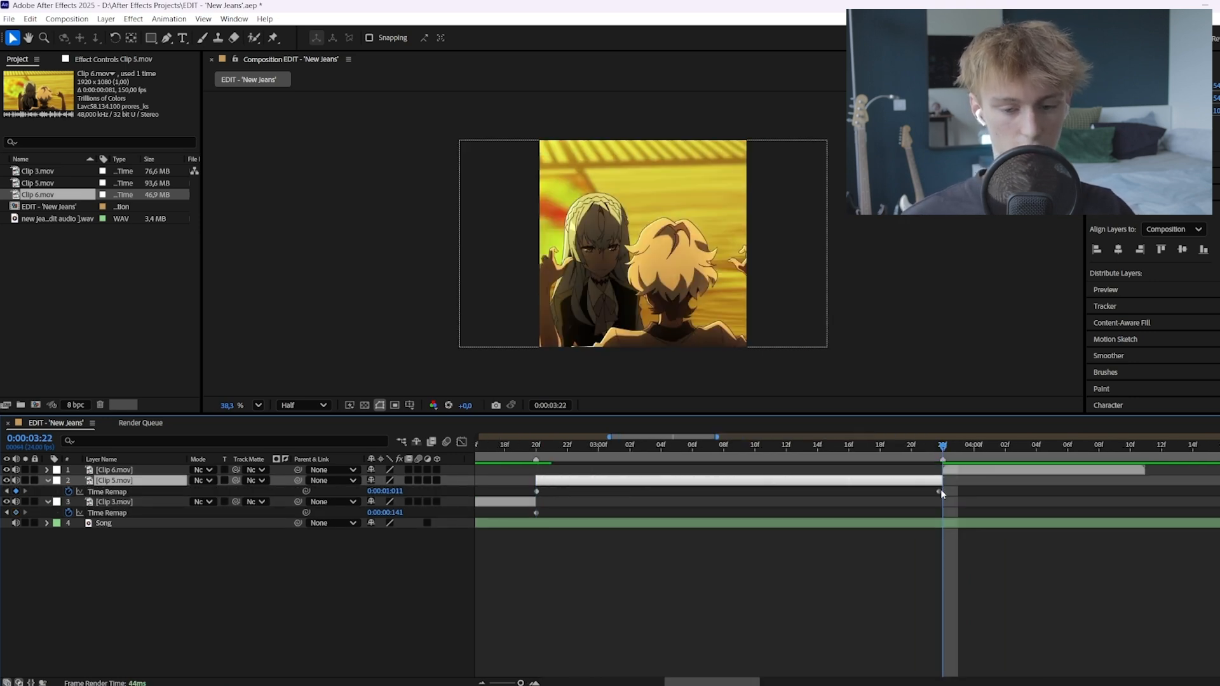
Enable Time Remapping on Clip 6.mov, add a composition marker on the beat just after its end, and preview from 0:00:03:04
{"action": "scroll", "coordinate": [940, 494], "scroll_direction": "right", "scroll_amount": 3}
{"action": "left_click", "coordinate": [937, 470]}
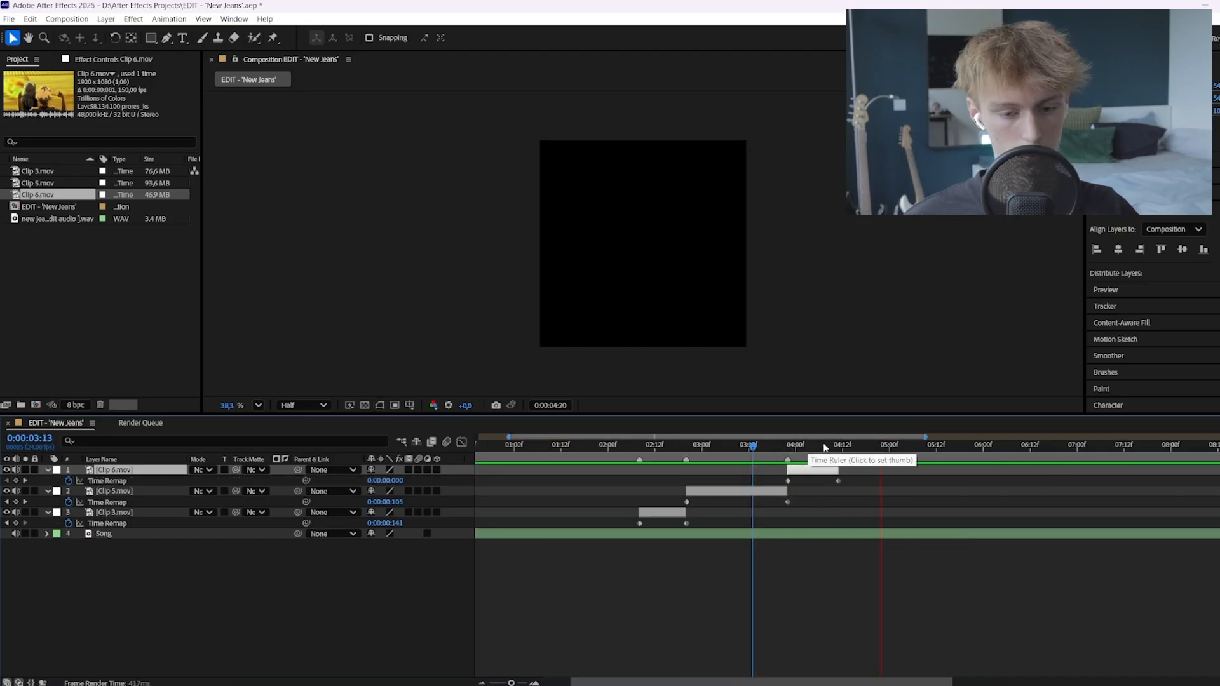
{"action": "left_click", "coordinate": [846, 446]}
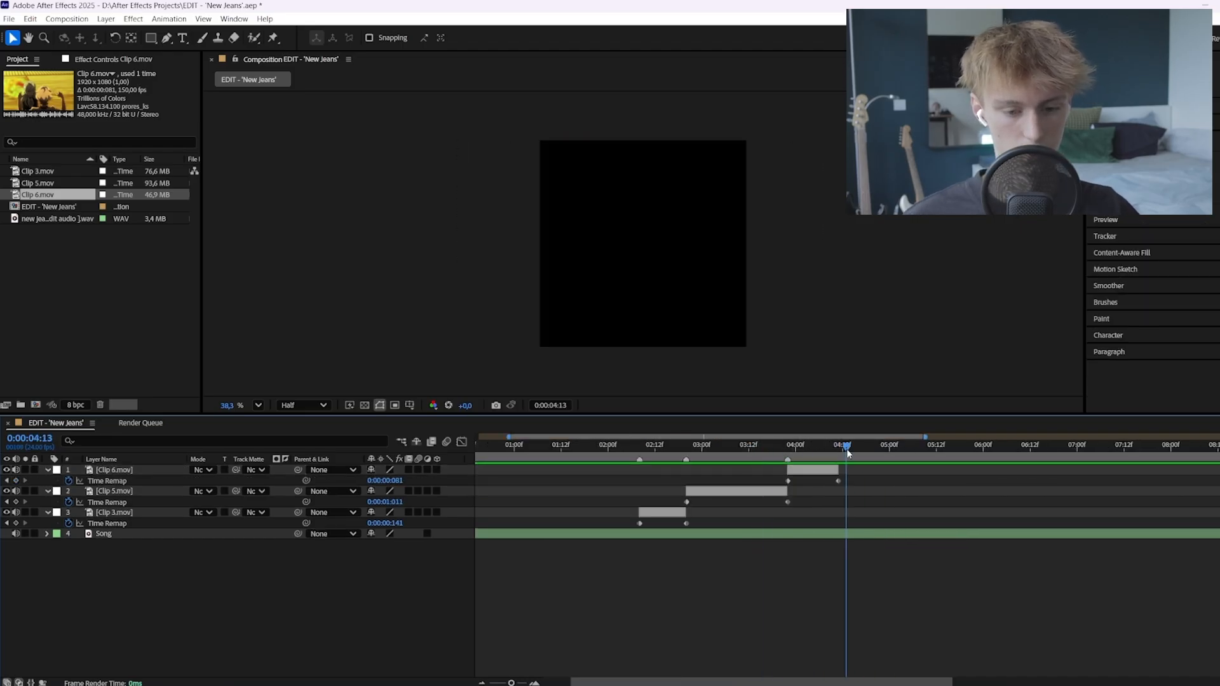
{"action": "key", "text": "KP_Multiply"}
{"action": "left_click_drag", "start_coordinate": [846, 446], "coordinate": [717, 445]}
{"action": "key", "text": "space"}
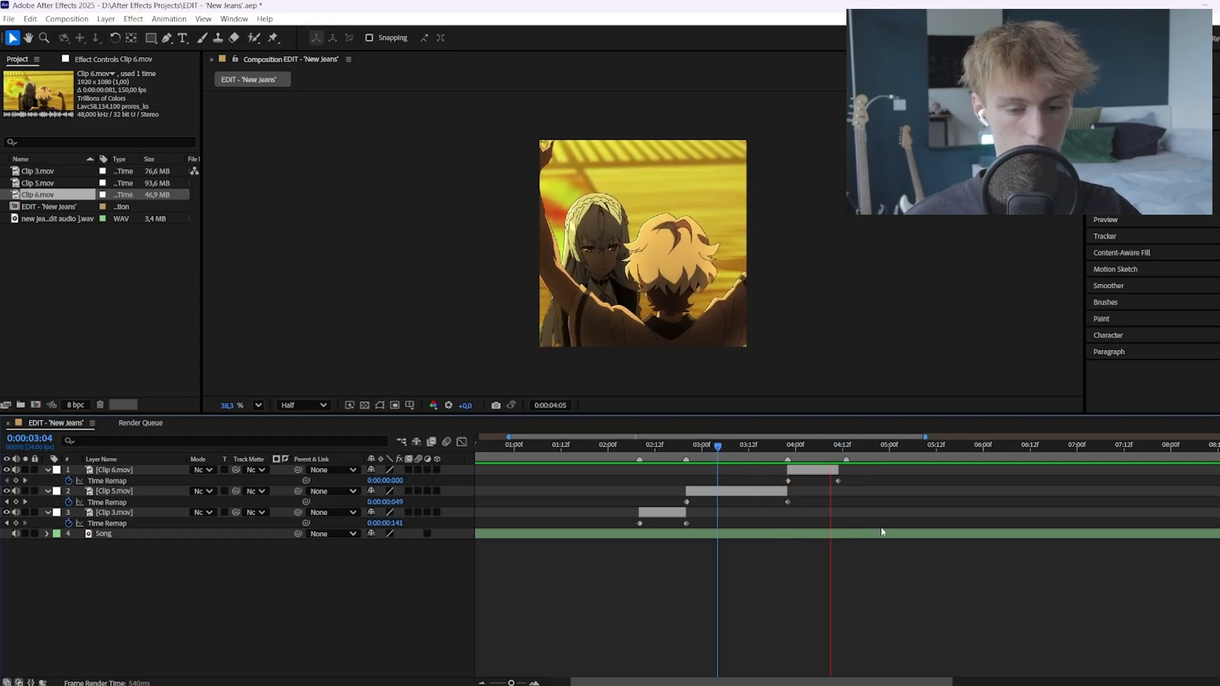
Extend Clip 6.mov and its last Time Remap keyframe to the marker at 0:00:04:14
{"action": "left_click", "coordinate": [838, 450]}
{"action": "key", "text": "="}
{"action": "left_click_drag", "start_coordinate": [827, 470], "coordinate": [849, 481]}
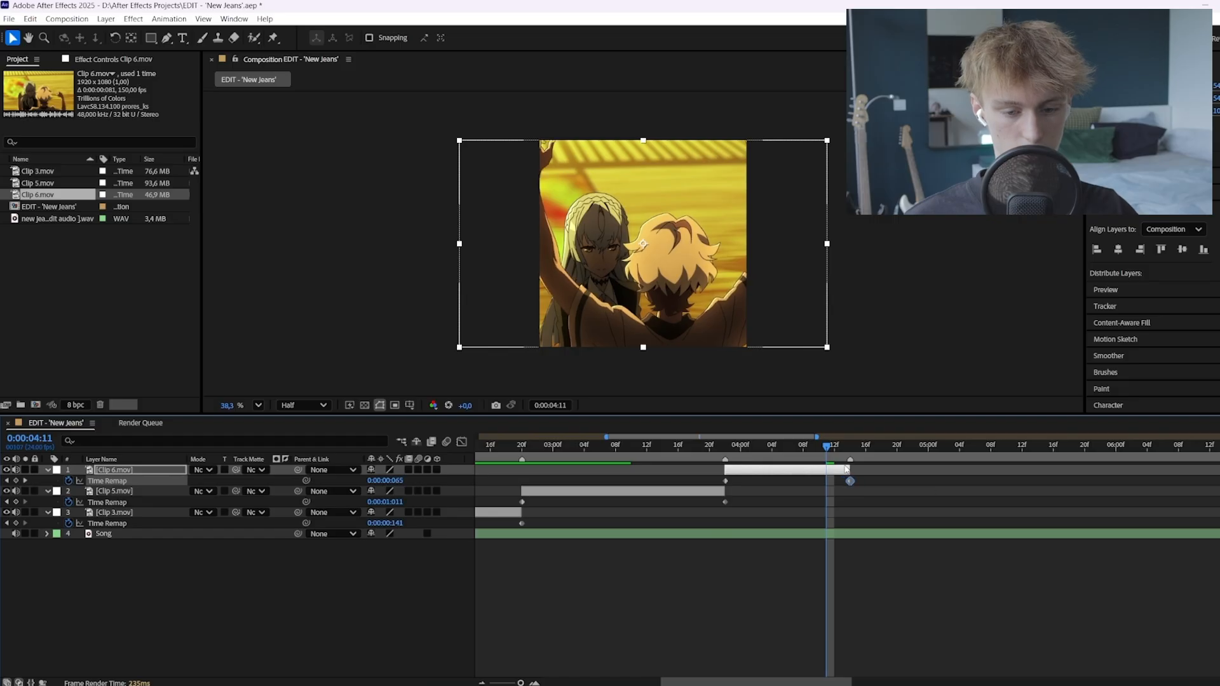
Play back the edit from 0:00:03:13 and again from 0:00:01:21 to check the cuts against the song
{"action": "left_click", "coordinate": [654, 446]}
{"action": "key", "text": "space"}
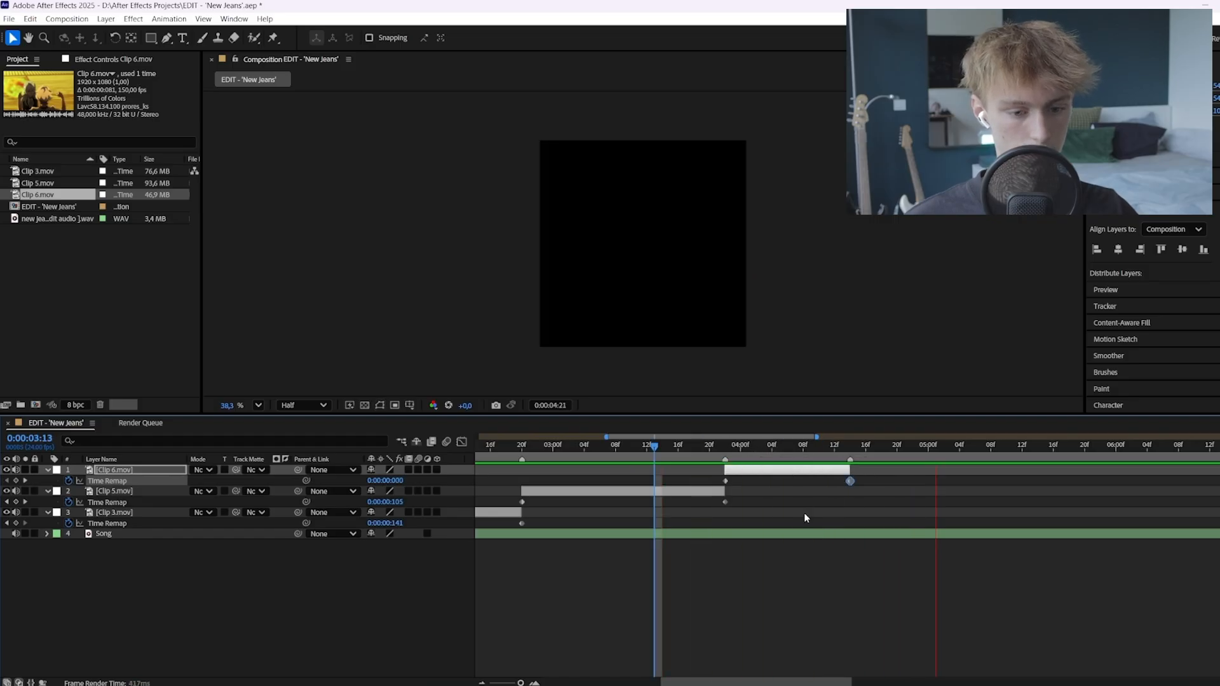
{"action": "scroll", "coordinate": [803, 516], "scroll_direction": "down", "scroll_amount": 3}
{"action": "left_click_drag", "start_coordinate": [639, 447], "coordinate": [514, 448]}
{"action": "left_click", "coordinate": [579, 504]}
{"action": "scroll", "coordinate": [638, 447], "scroll_direction": "up", "scroll_amount": 2}
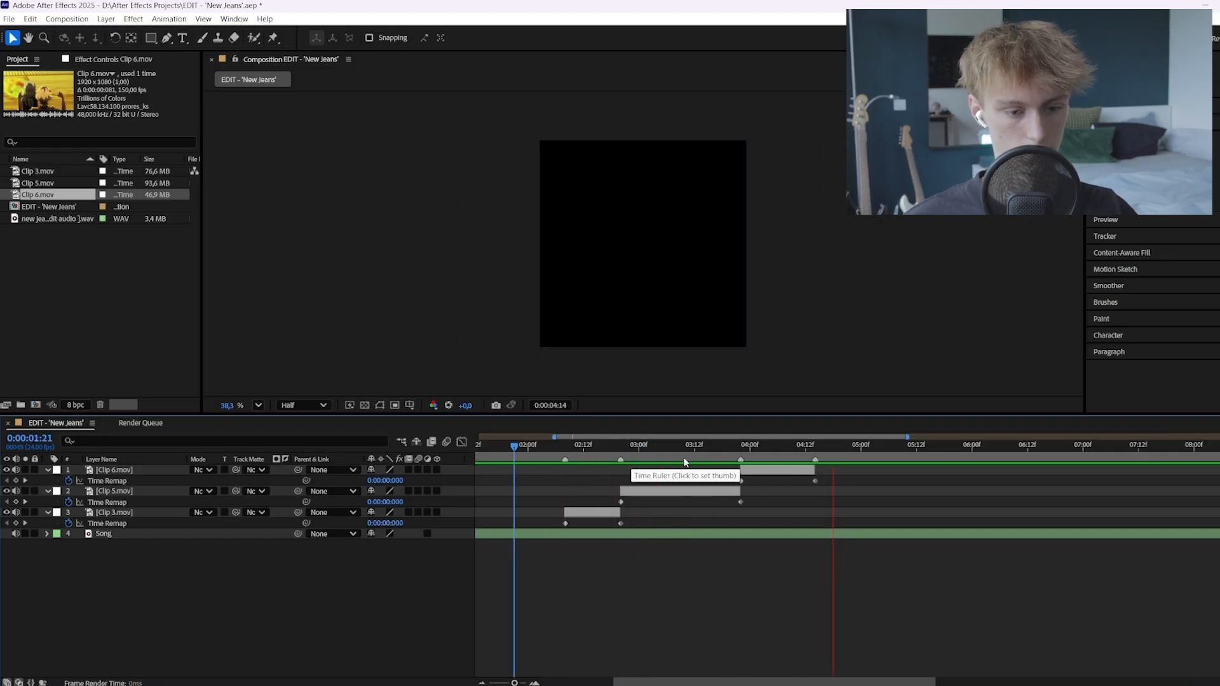
Move Clip 3.mov's last Time Remap keyframe to 0:00:02:19 and Clip 5.mov's to 0:00:03:21, one frame before each cut
{"action": "left_click_drag", "start_coordinate": [666, 446], "coordinate": [597, 446]}
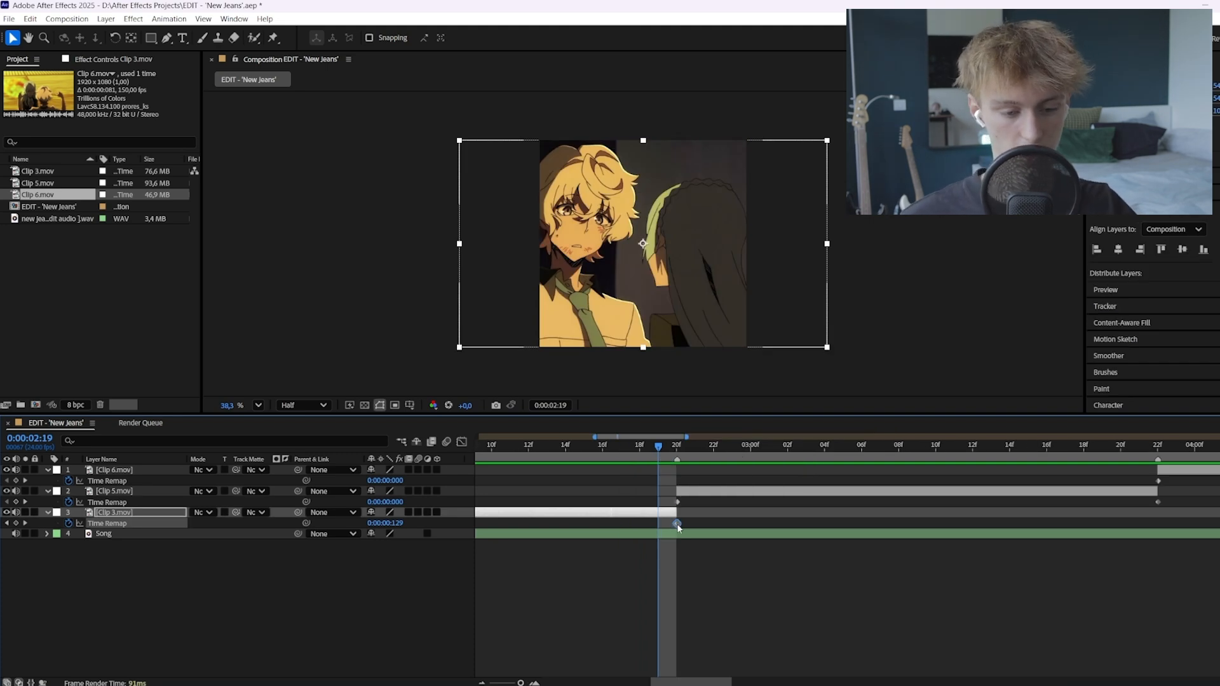
{"action": "left_click_drag", "start_coordinate": [677, 524], "coordinate": [664, 525]}
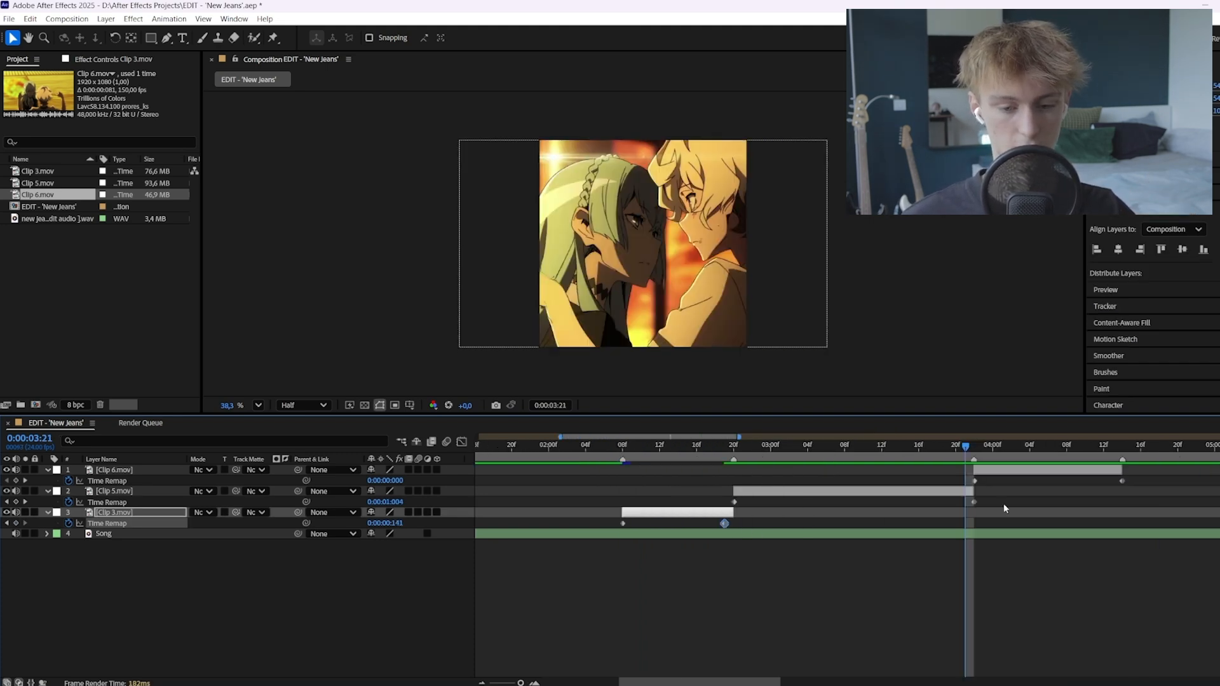
{"action": "scroll", "coordinate": [1005, 508], "scroll_direction": "up", "scroll_amount": 5}
{"action": "scroll", "coordinate": [693, 515], "scroll_direction": "down", "scroll_amount": 6}
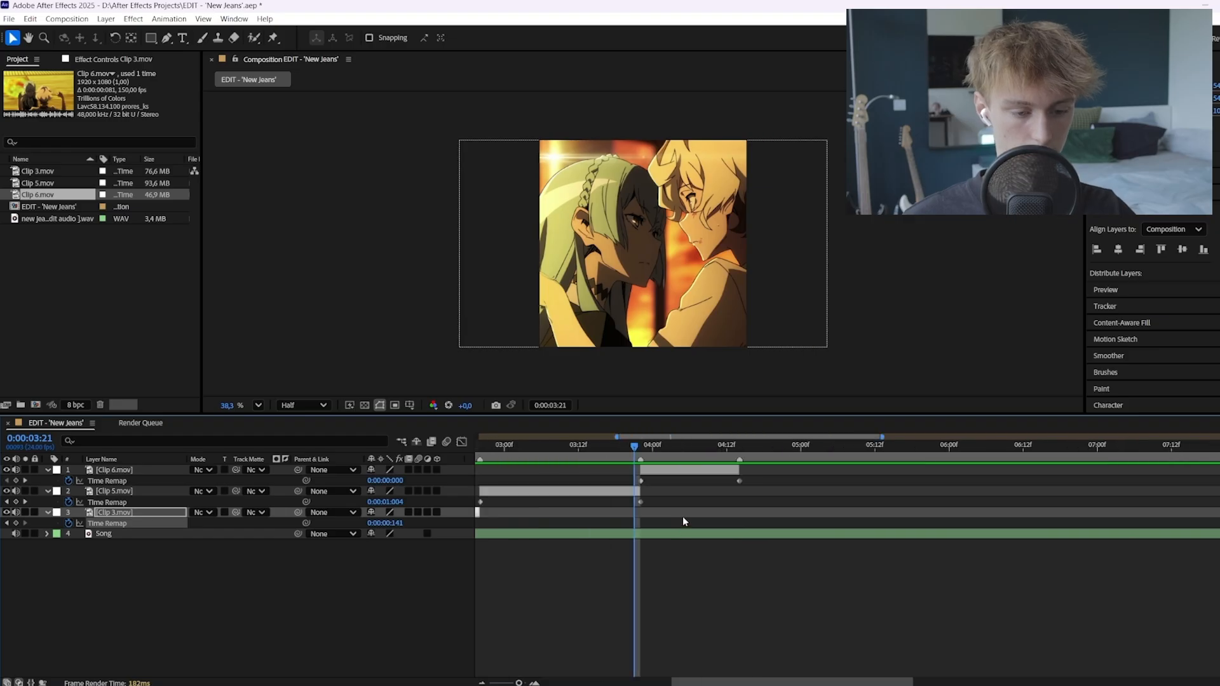
{"action": "scroll", "coordinate": [642, 501], "scroll_direction": "up", "scroll_amount": 2}
{"action": "left_click_drag", "start_coordinate": [640, 502], "coordinate": [628, 502]}
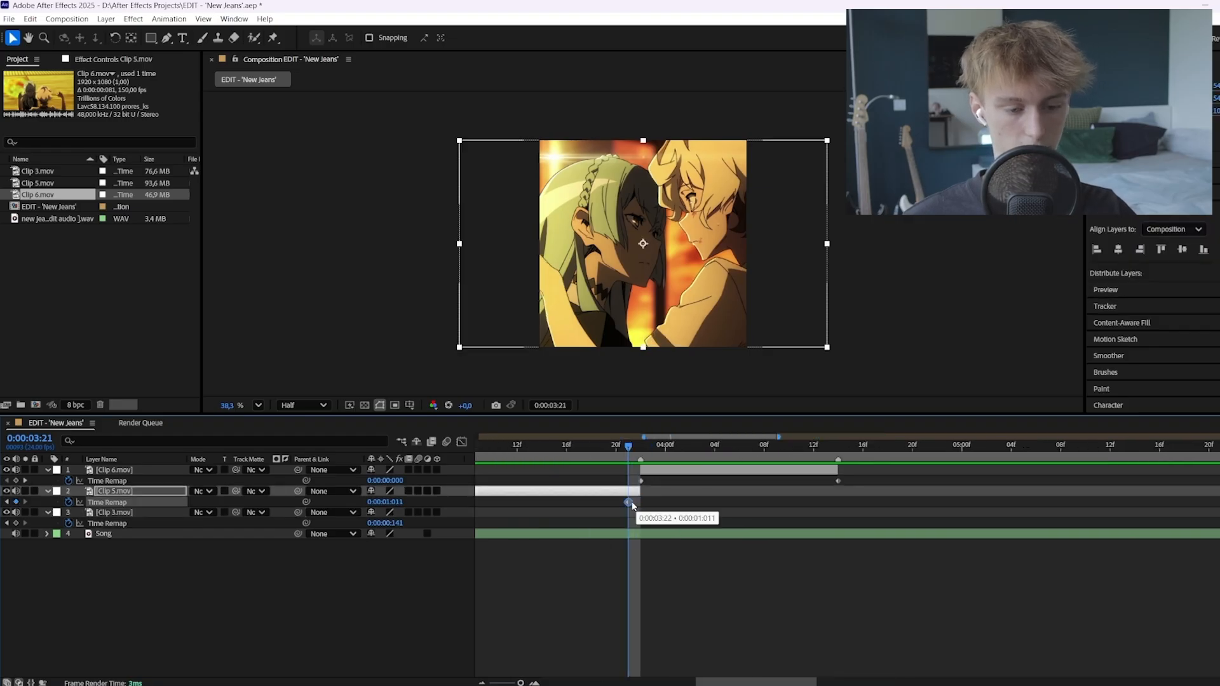
Move Clip 6.mov's last Time Remap keyframe one frame earlier, to 0:00:04:13
{"action": "left_click", "coordinate": [826, 453]}
{"action": "left_click_drag", "start_coordinate": [838, 481], "coordinate": [825, 481]}
{"action": "scroll", "coordinate": [864, 494], "scroll_direction": "down", "scroll_amount": 3}
{"action": "scroll", "coordinate": [677, 499], "scroll_direction": "up", "scroll_amount": 5}
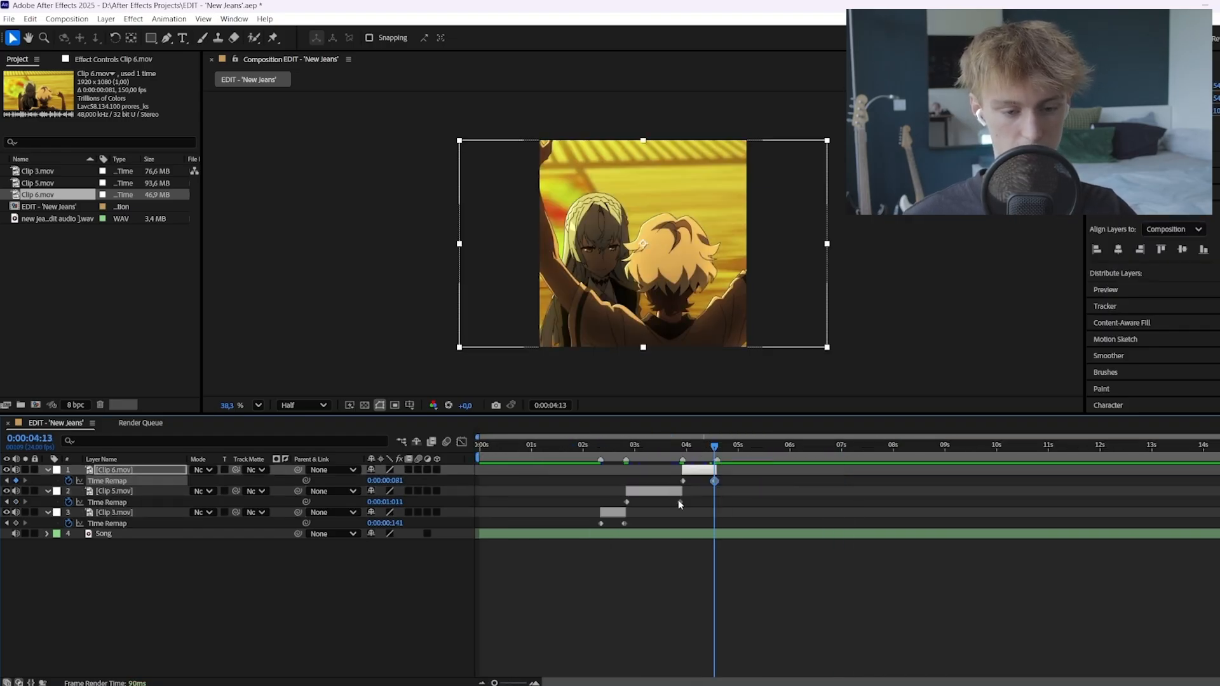
Compare the 0:00:04:13 frame up close with Clip 6.mov's last keyframe at 0:00:04:14, and return the keyframe to 0:00:04:13
{"action": "scroll", "coordinate": [667, 498], "scroll_direction": "up", "scroll_amount": 2}
{"action": "scroll", "coordinate": [651, 289], "scroll_direction": "up", "scroll_amount": 5}
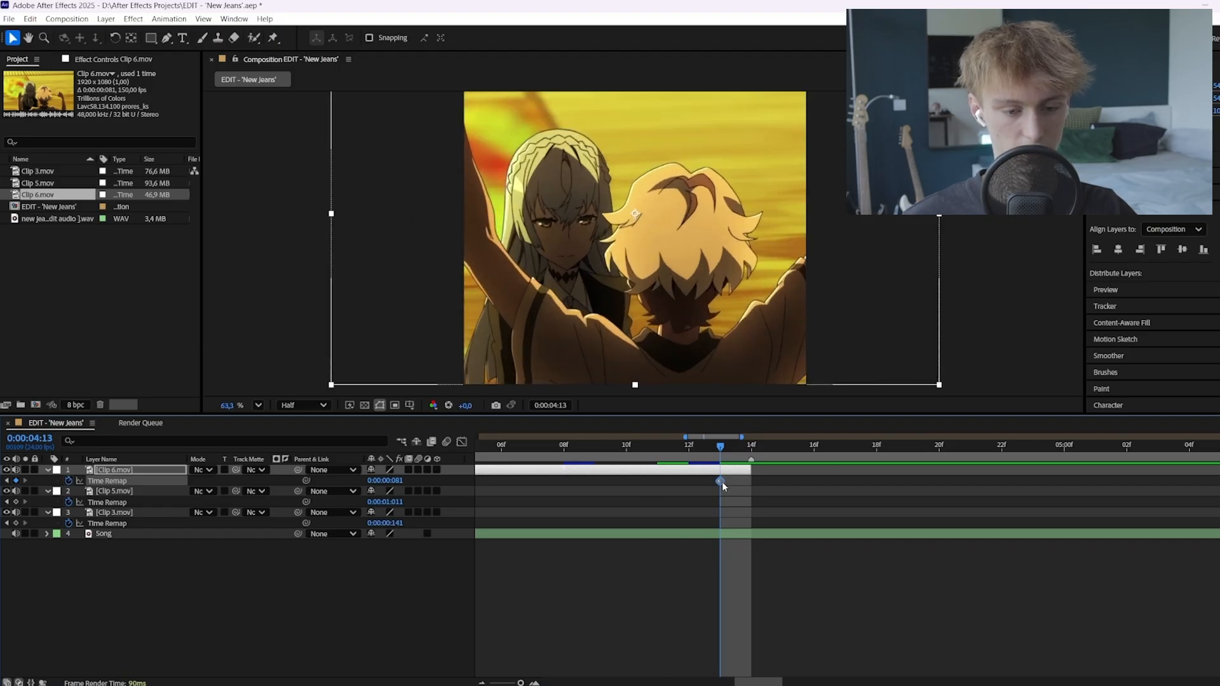
{"action": "scroll", "coordinate": [802, 291], "scroll_direction": "up", "scroll_amount": 4}
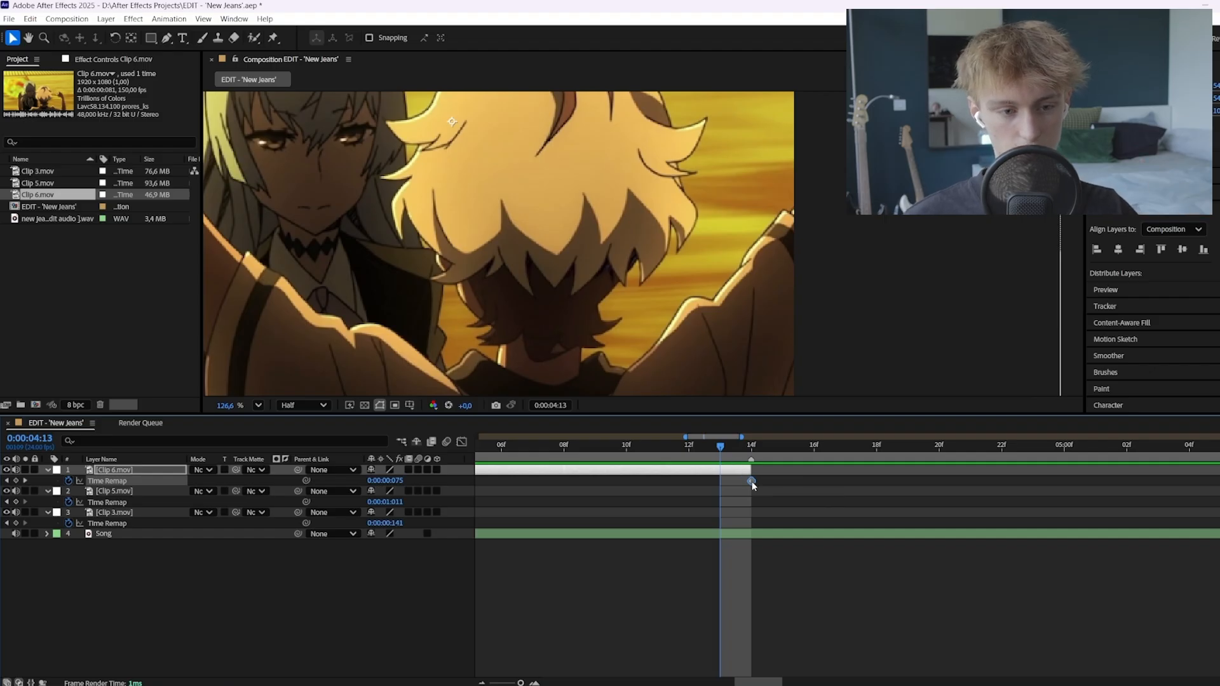
{"action": "left_click_drag", "start_coordinate": [752, 481], "coordinate": [726, 484]}
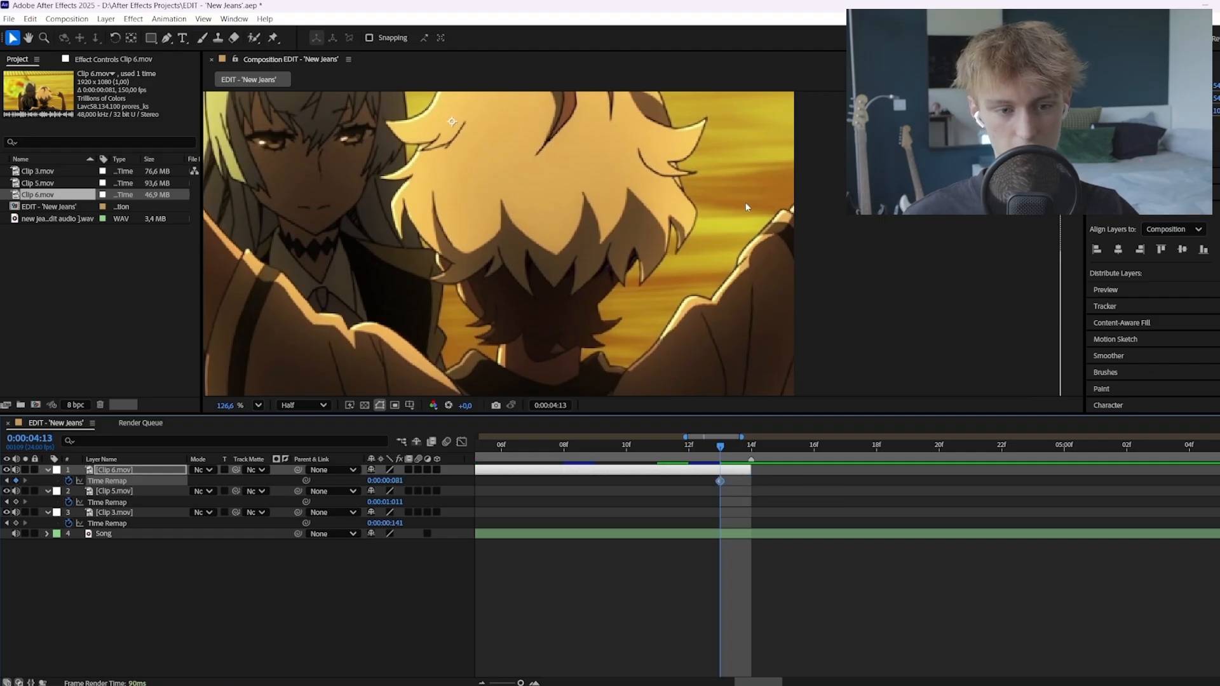
{"action": "scroll", "coordinate": [736, 293], "scroll_direction": "down", "scroll_amount": 4}
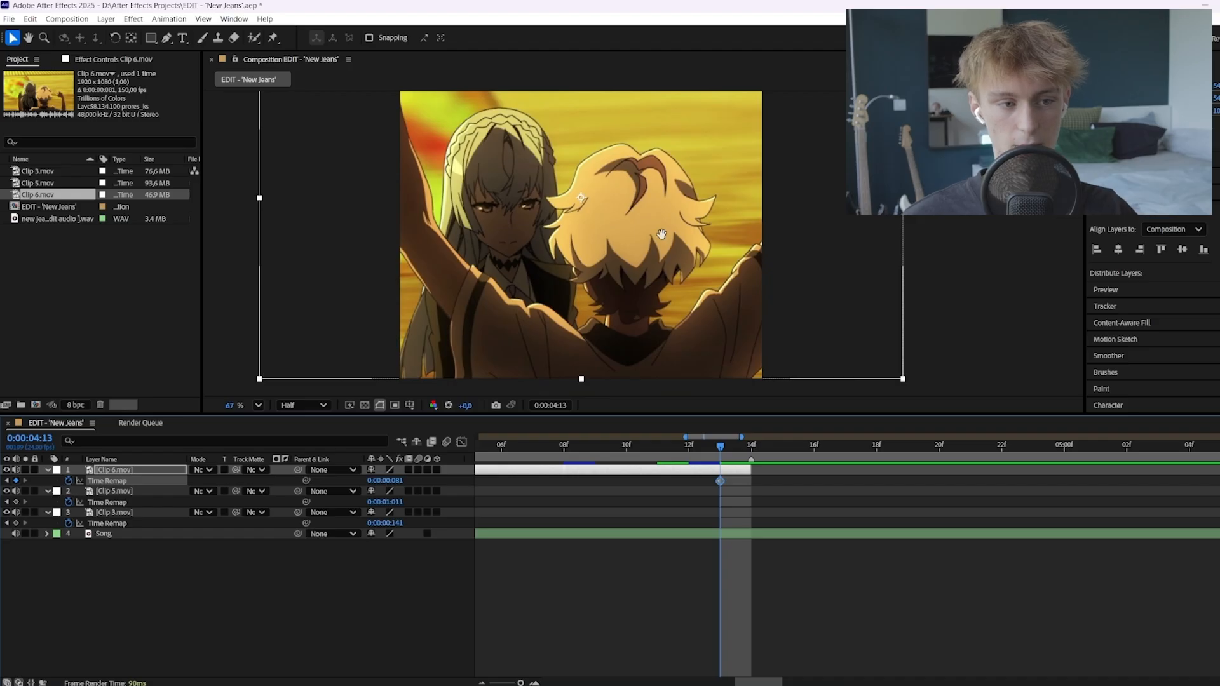
{"action": "scroll", "coordinate": [676, 246], "scroll_direction": "down", "scroll_amount": 1}
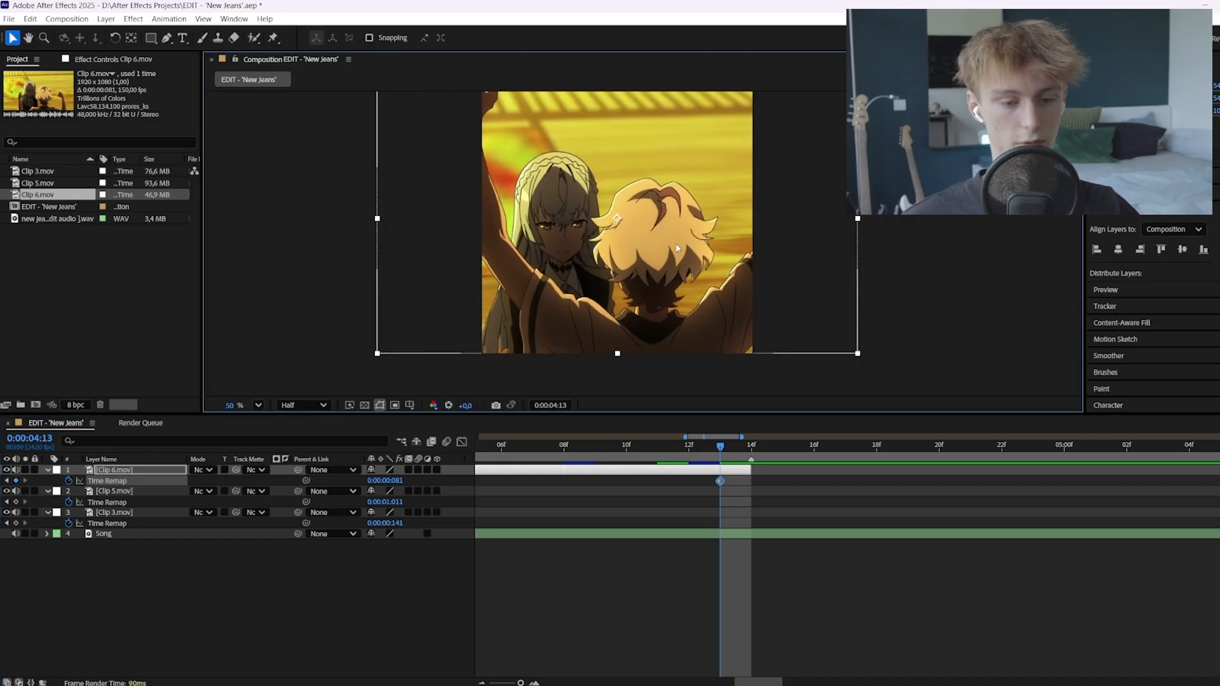
Add a Time Remap keyframe to Clip 3.mov at 0:00:02:14, midway through the clip
{"action": "scroll", "coordinate": [635, 482], "scroll_direction": "down", "scroll_amount": 5}
{"action": "left_click", "coordinate": [611, 446]}
{"action": "scroll", "coordinate": [589, 495], "scroll_direction": "up", "scroll_amount": 4}
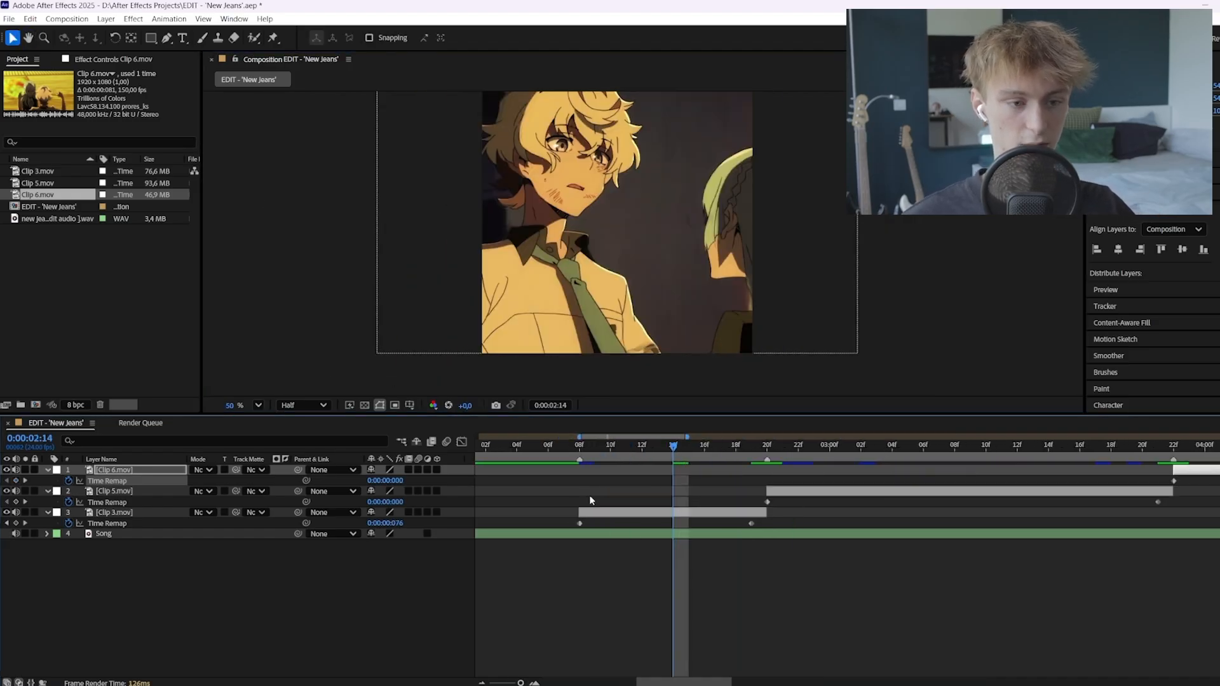
{"action": "left_click", "coordinate": [662, 513]}
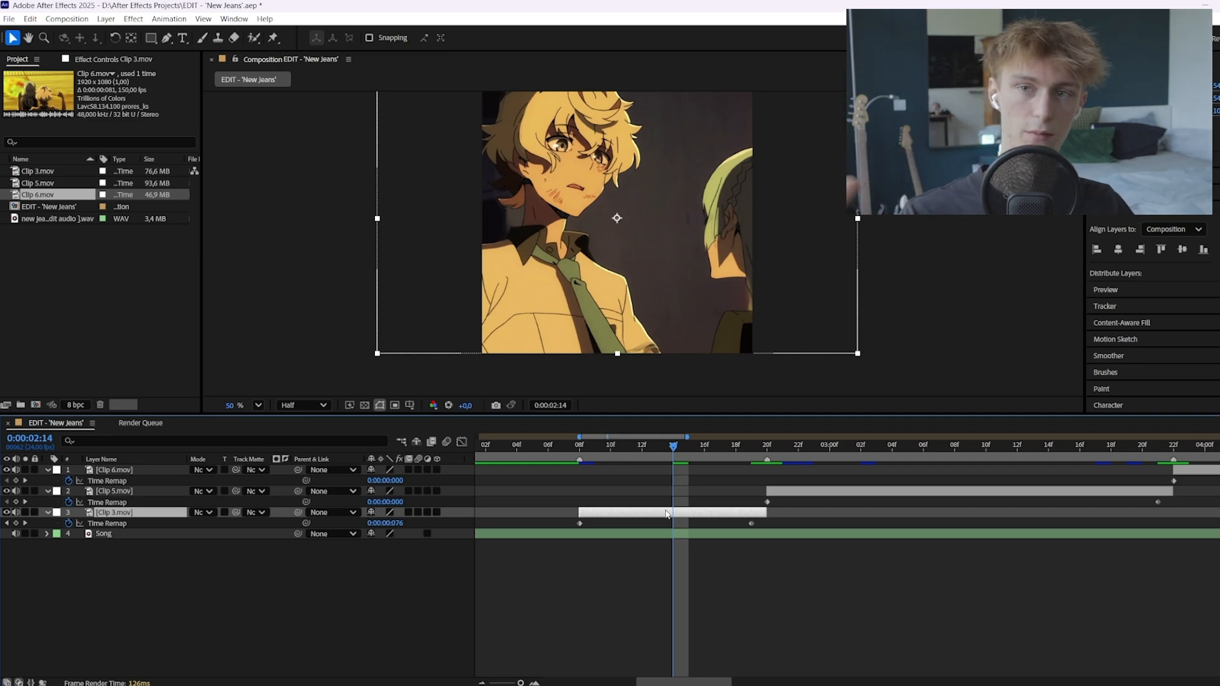
{"action": "scroll", "coordinate": [666, 514], "scroll_direction": "right", "scroll_amount": 1}
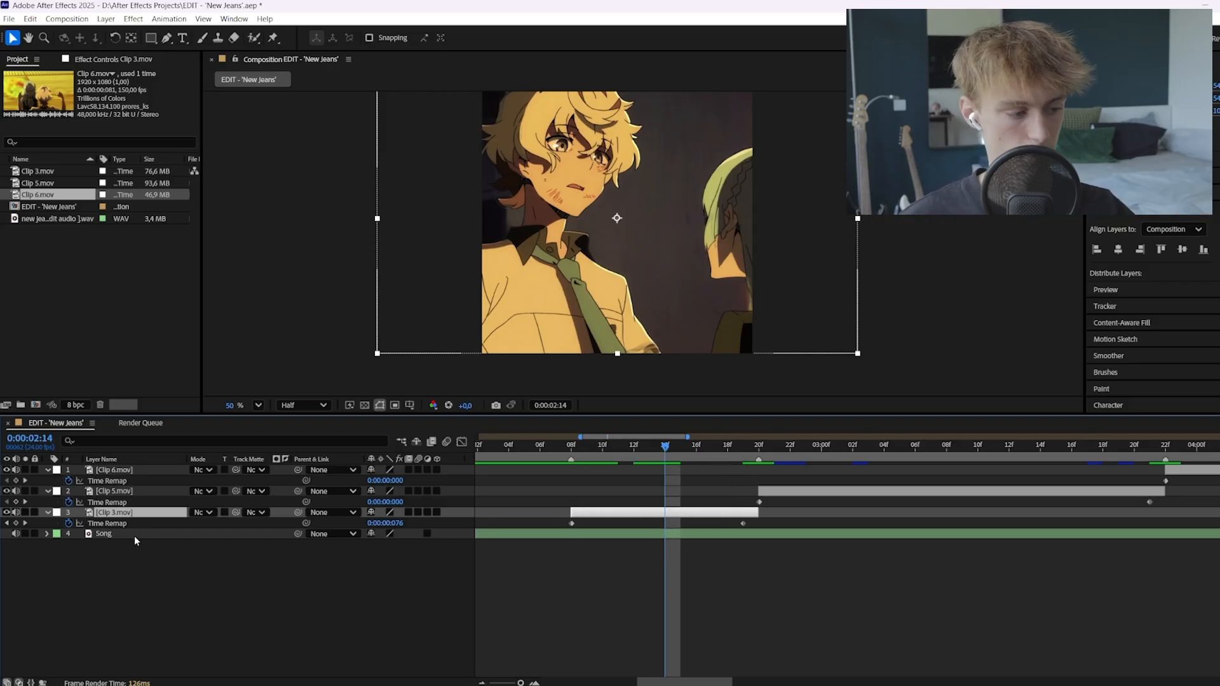
{"action": "left_click", "coordinate": [17, 523]}
Apply Easy Ease to all three Time Remap keyframes of Clip 3.mov and show their curve in the Graph Editor
{"action": "left_click", "coordinate": [702, 523]}
{"action": "left_click_drag", "start_coordinate": [791, 522], "coordinate": [520, 538]}
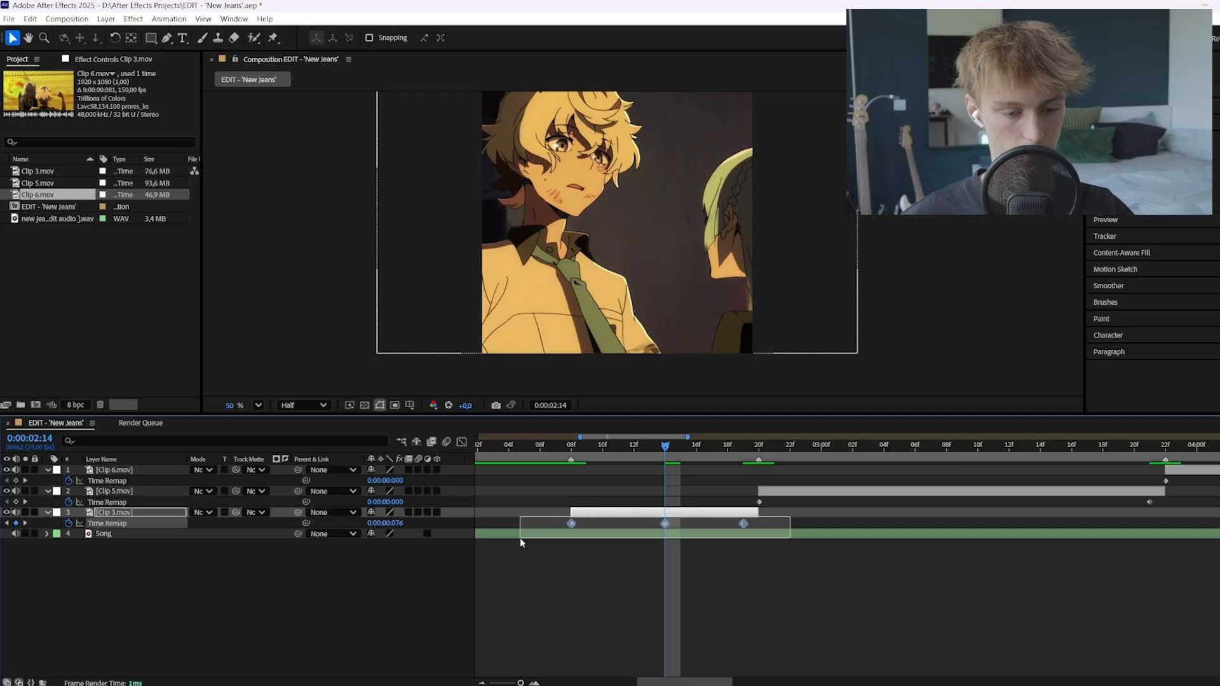
{"action": "key", "text": "F9"}
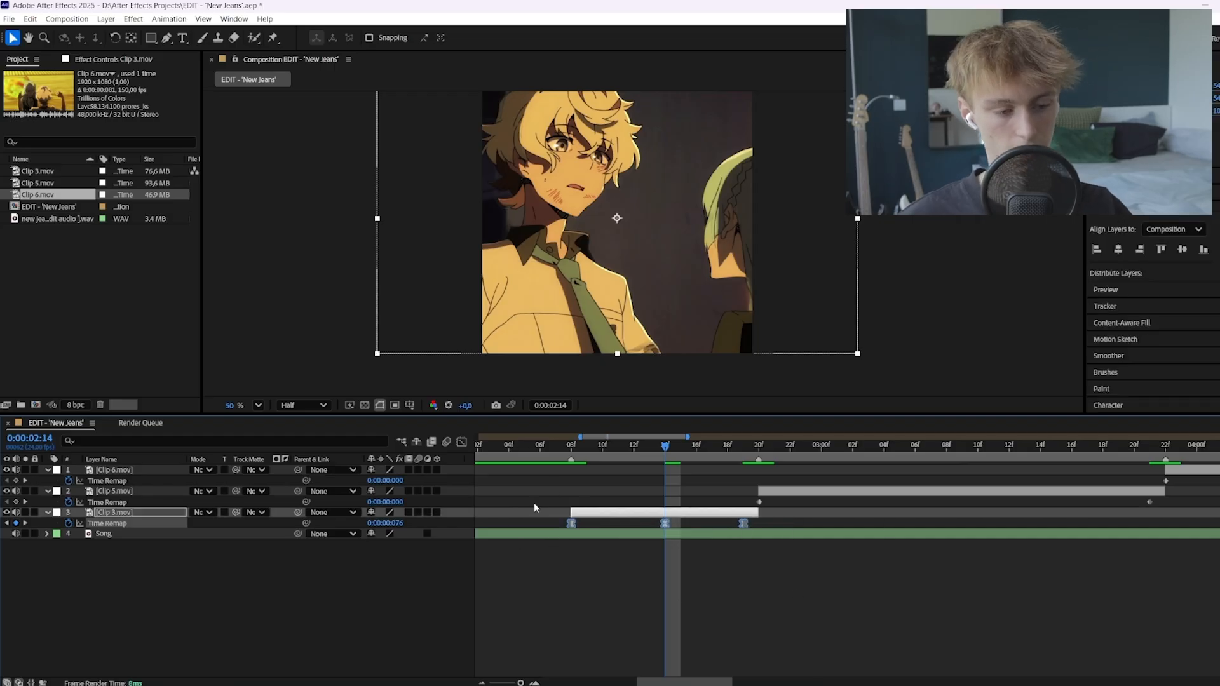
{"action": "left_click", "coordinate": [462, 443]}
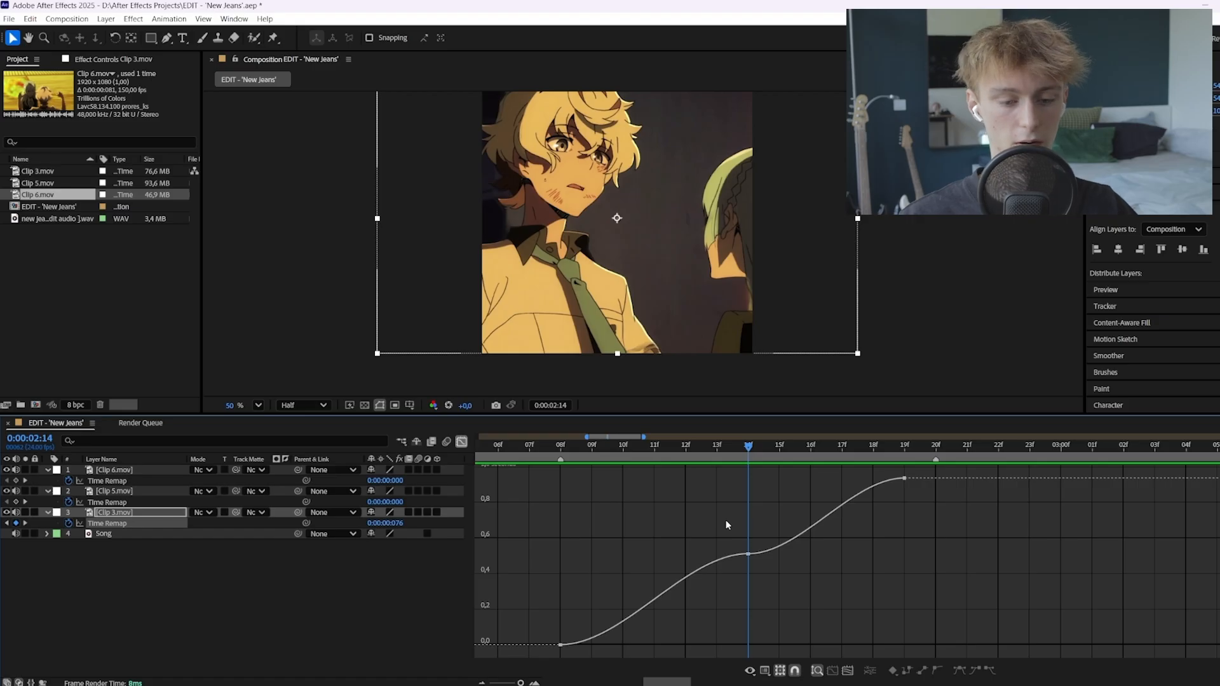
{"action": "scroll", "coordinate": [634, 506], "scroll_direction": "down", "scroll_amount": 2, "text": "alt"}
{"action": "scroll", "coordinate": [683, 544], "scroll_direction": "up", "scroll_amount": 2, "text": "alt"}
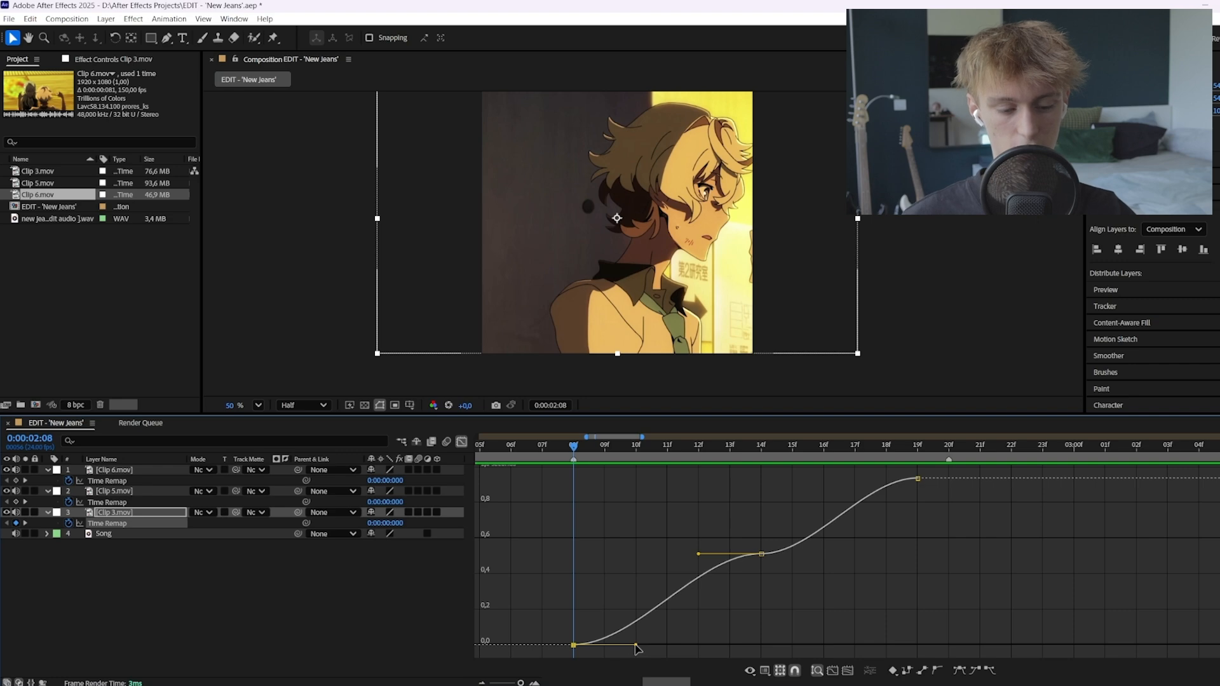
{"action": "left_click_drag", "start_coordinate": [636, 646], "coordinate": [650, 612]}
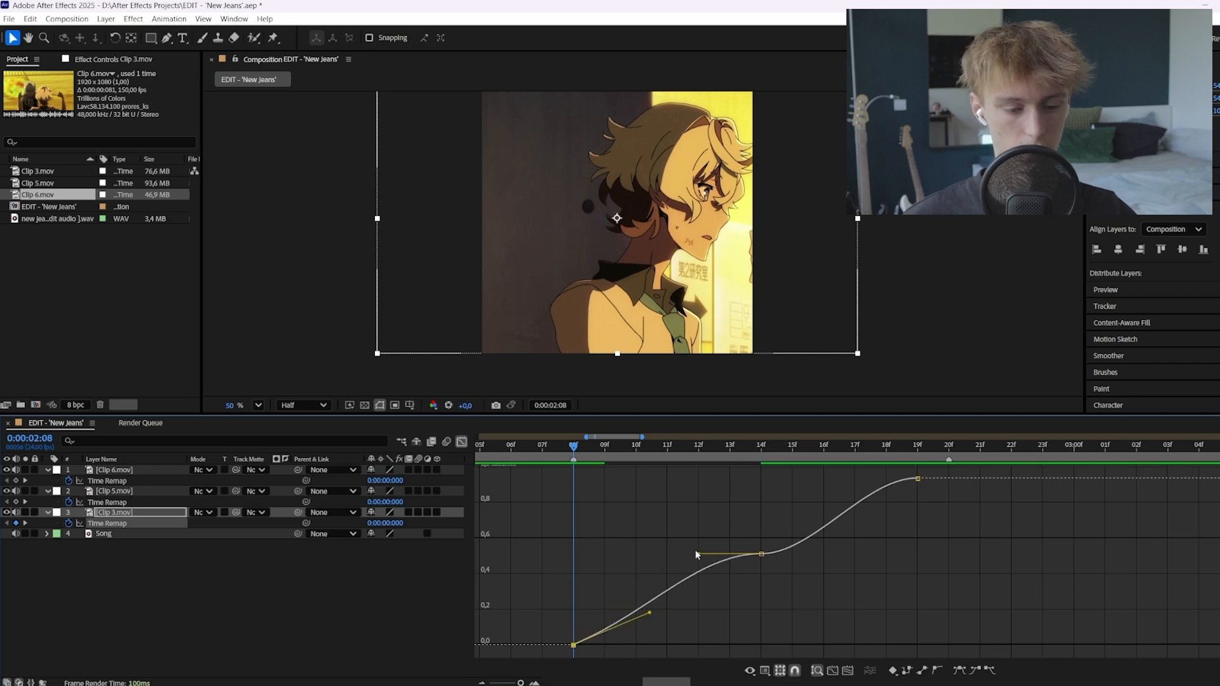
{"action": "left_click_drag", "start_coordinate": [698, 553], "coordinate": [695, 583]}
{"action": "left_click_drag", "start_coordinate": [809, 553], "coordinate": [768, 460]}
{"action": "left_click_drag", "start_coordinate": [864, 492], "coordinate": [889, 567]}
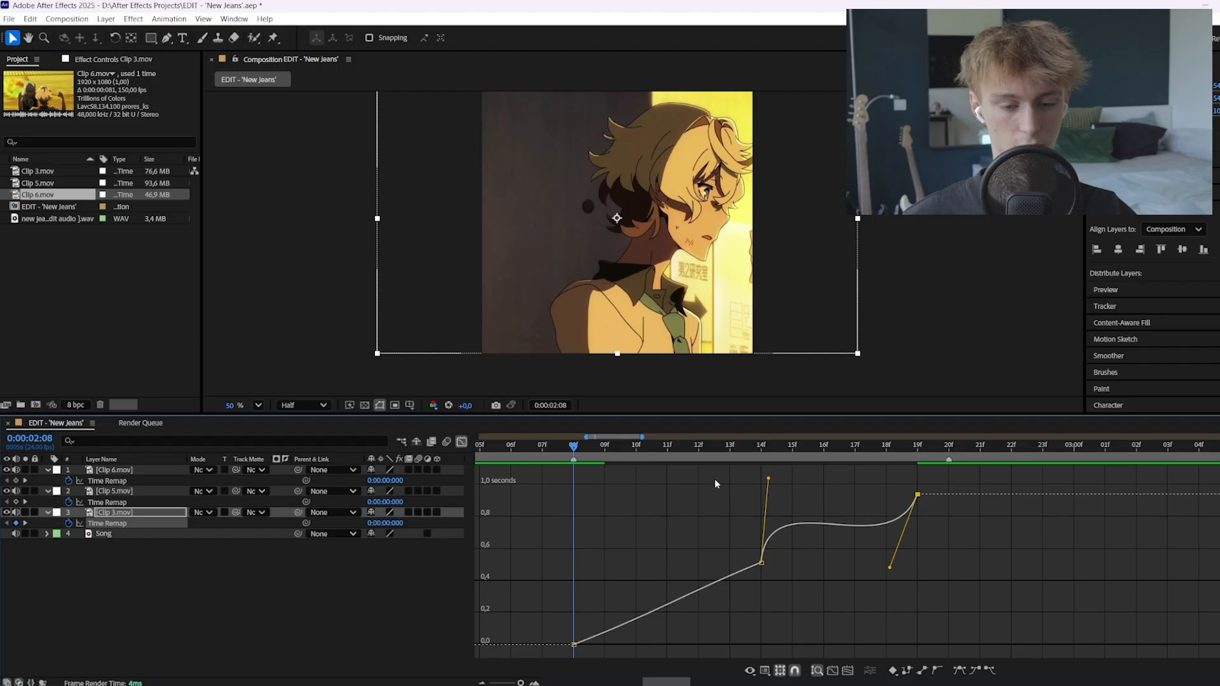
{"action": "key", "text": "ctrl+z"}
{"action": "left_click_drag", "start_coordinate": [769, 481], "coordinate": [834, 596]}
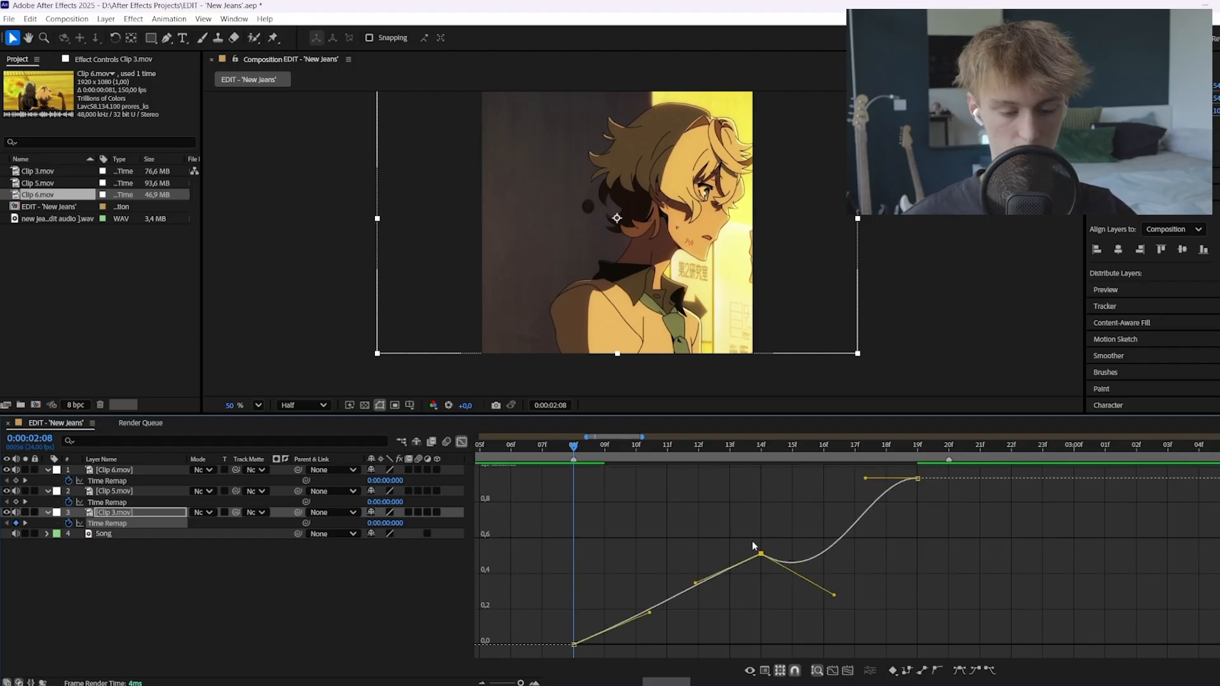
{"action": "key", "text": "ctrl+z"}
{"action": "key", "text": "ctrl+z"}
{"action": "key", "text": "ctrl+z"}
{"action": "key", "text": "ctrl+z"}
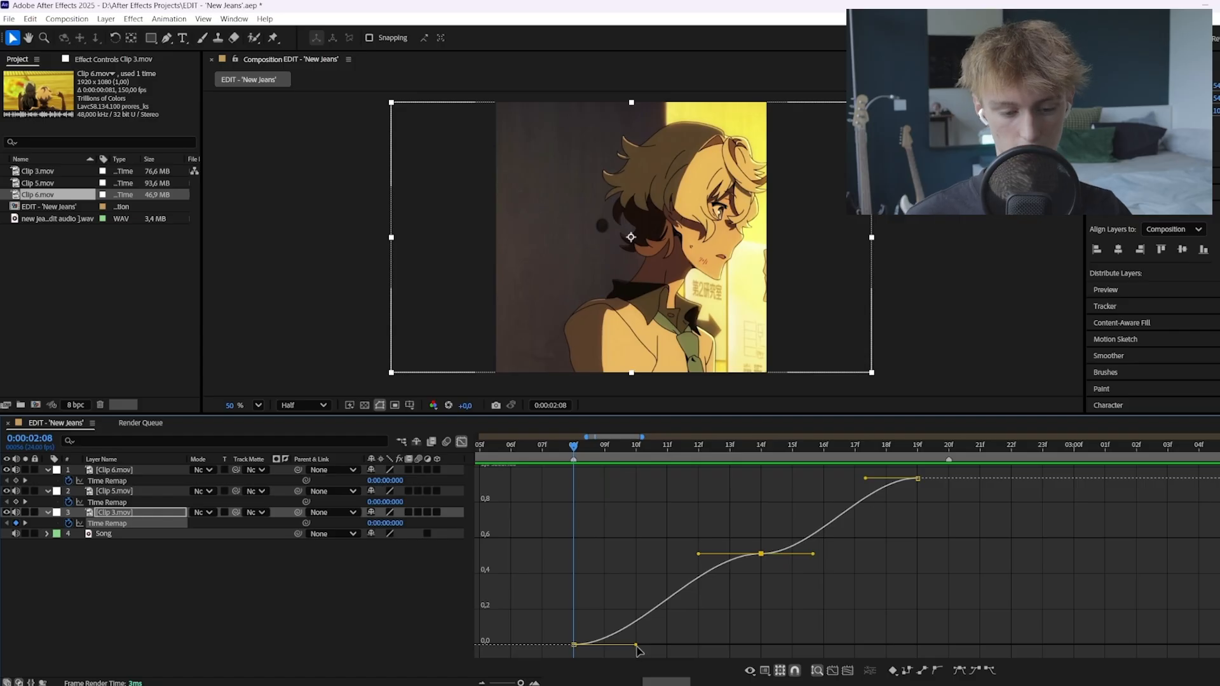
Pull the outgoing handle of Clip 3.mov's first Time Remap keyframe steeply upward for a fast start, and check the frame at 0:00:02:10
{"action": "left_click_drag", "start_coordinate": [638, 648], "coordinate": [582, 558]}
{"action": "key", "text": "Page_Down"}
{"action": "key", "text": "Page_Down"}
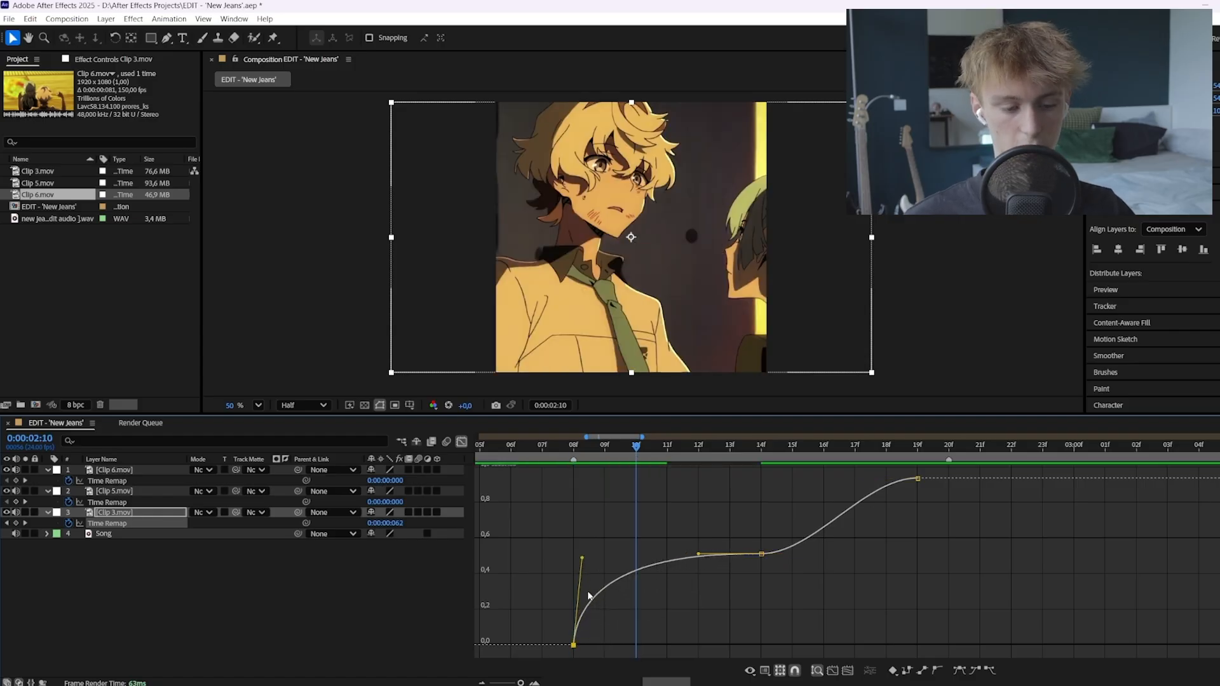
Try lengthening the incoming handle of Clip 3.mov's middle Time Remap keyframe for a flatter slow section, and check the frames before it
{"action": "left_click_drag", "start_coordinate": [604, 445], "coordinate": [805, 578]}
{"action": "left_click", "coordinate": [701, 533]}
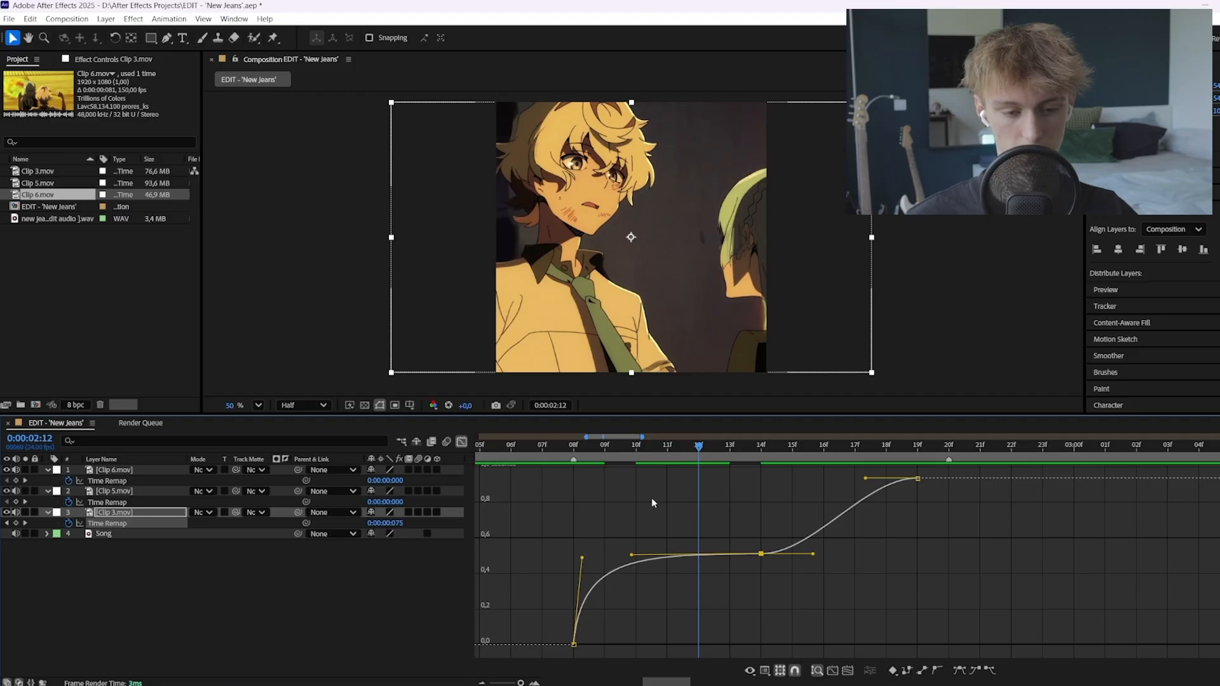
{"action": "key", "text": "Page_Up"}
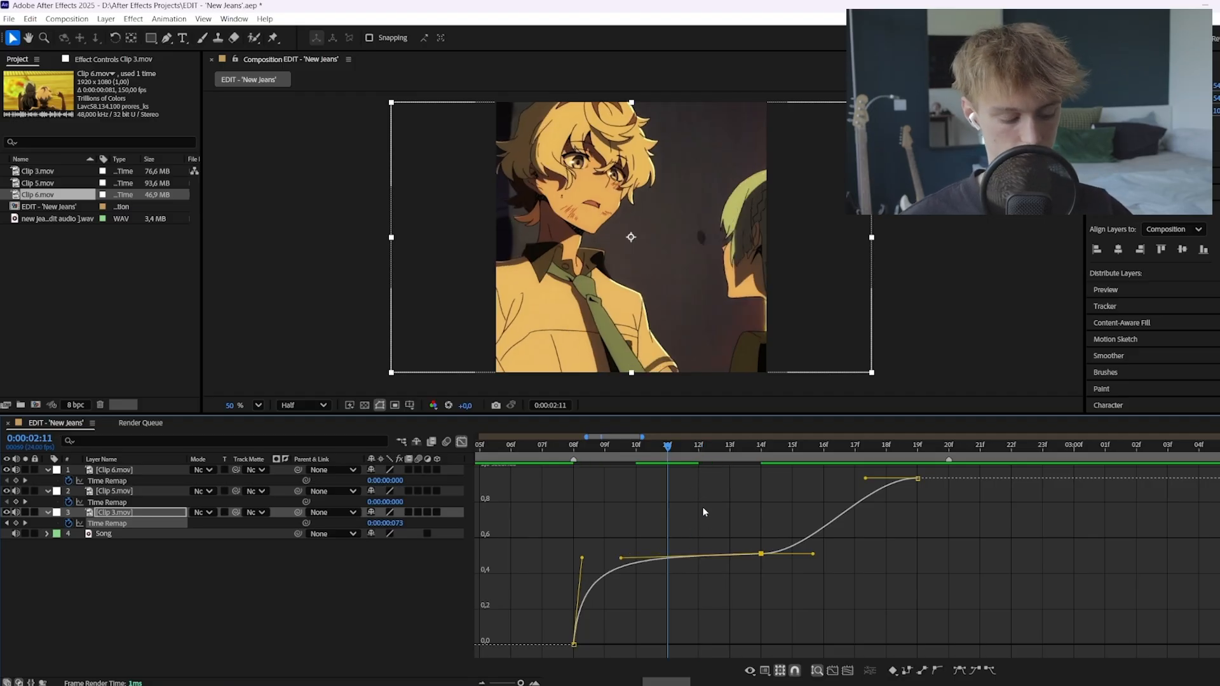
{"action": "left_click", "coordinate": [735, 447]}
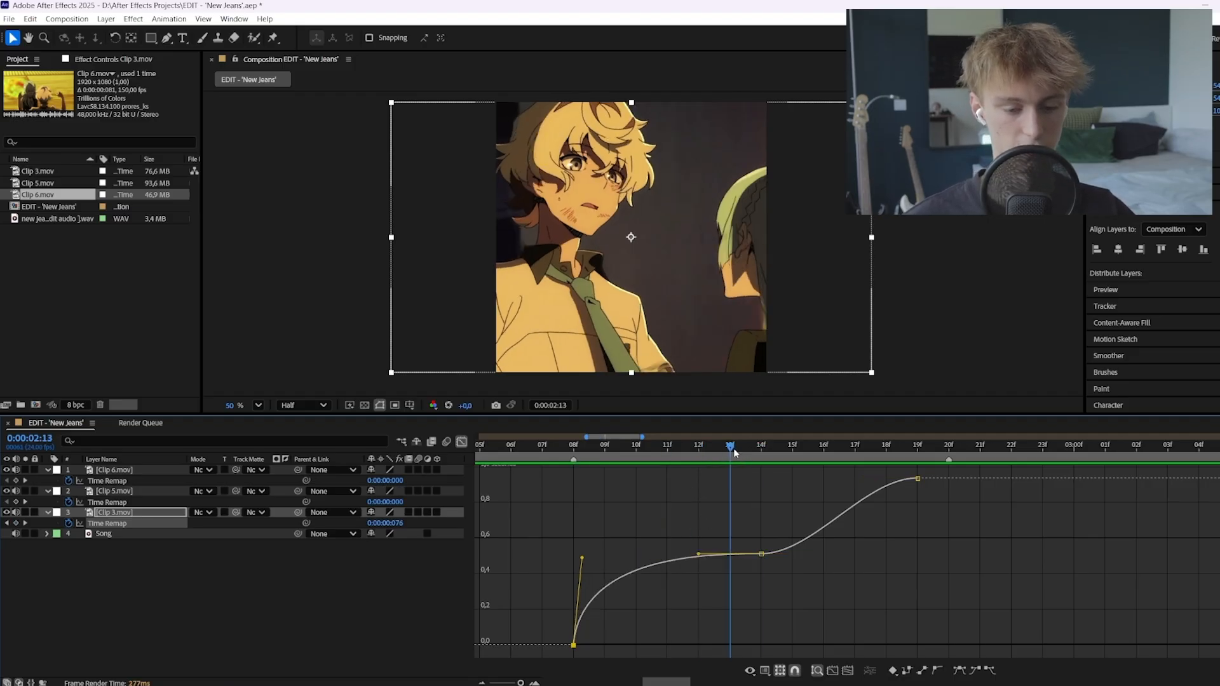
Try pulling both handles of Clip 3.mov's middle Time Remap keyframe sharply upward, and scrub through the clip to check the motion
{"action": "left_click_drag", "start_coordinate": [740, 531], "coordinate": [794, 588]}
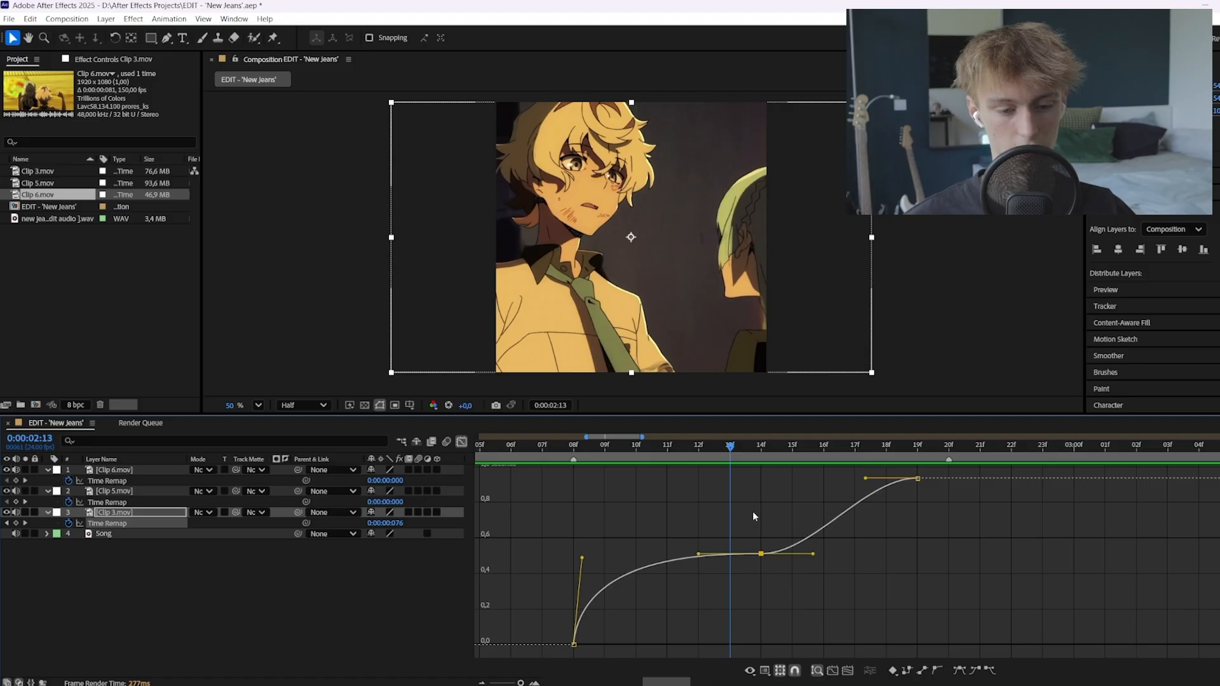
{"action": "left_click", "coordinate": [759, 447]}
{"action": "left_click_drag", "start_coordinate": [813, 554], "coordinate": [777, 487]}
{"action": "left_click_drag", "start_coordinate": [698, 554], "coordinate": [694, 588]}
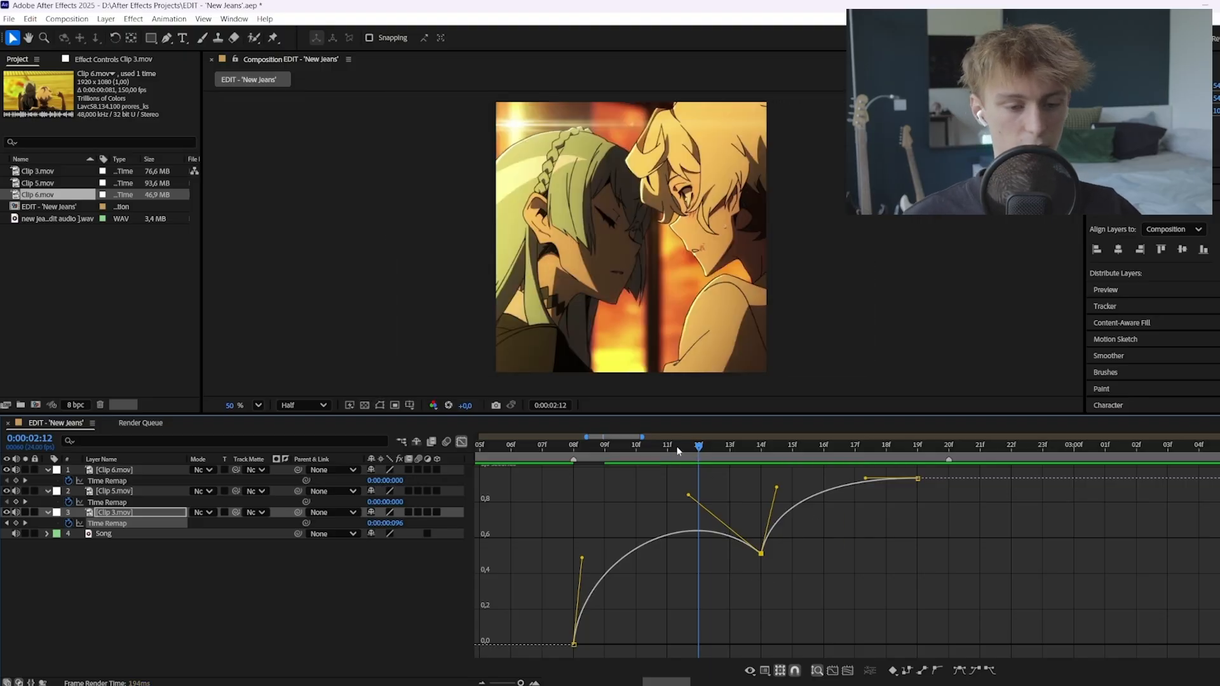
{"action": "left_click", "coordinate": [615, 445]}
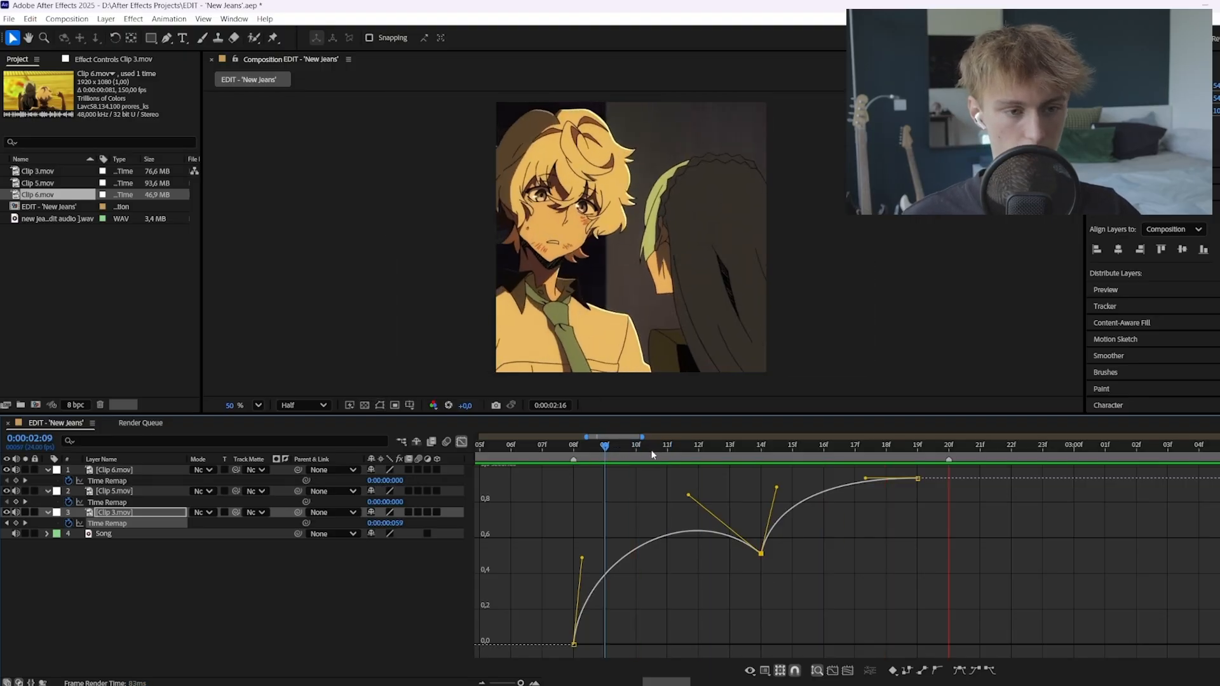
{"action": "left_click_drag", "start_coordinate": [661, 449], "coordinate": [730, 449]}
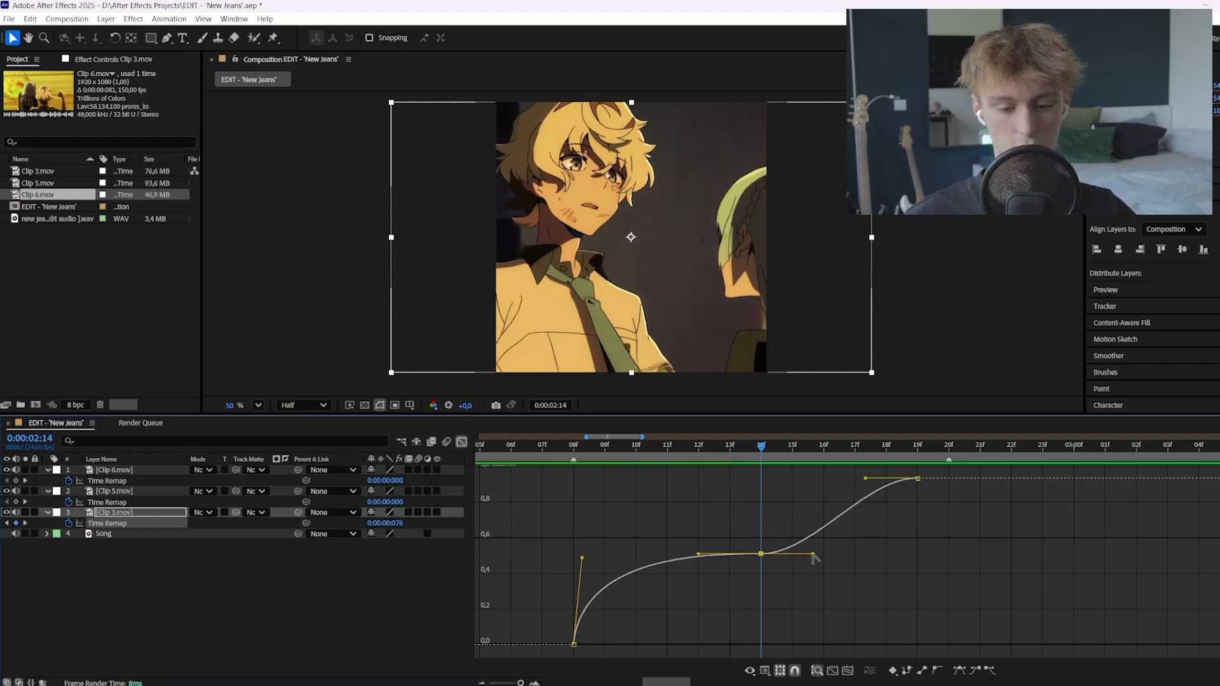
Tilt Clip 3.mov's middle Time Remap handles gently upward, and pull the first and last keyframes' handles steep for a fast start and end
{"action": "mouse_move", "coordinate": [815, 557]}
{"action": "left_mouse_down"}
{"action": "mouse_move", "coordinate": [809, 528]}
{"action": "mouse_move", "coordinate": [789, 615]}
{"action": "mouse_move", "coordinate": [812, 495]}
{"action": "mouse_move", "coordinate": [799, 563]}
{"action": "mouse_move", "coordinate": [821, 558]}
{"action": "mouse_move", "coordinate": [799, 489]}
{"action": "mouse_move", "coordinate": [802, 565]}
{"action": "mouse_move", "coordinate": [817, 493]}
{"action": "mouse_move", "coordinate": [827, 618]}
{"action": "mouse_move", "coordinate": [739, 636]}
{"action": "mouse_move", "coordinate": [853, 497]}
{"action": "mouse_move", "coordinate": [822, 549]}
{"action": "left_mouse_up"}
{"action": "left_click_drag", "start_coordinate": [582, 558], "coordinate": [588, 570]}
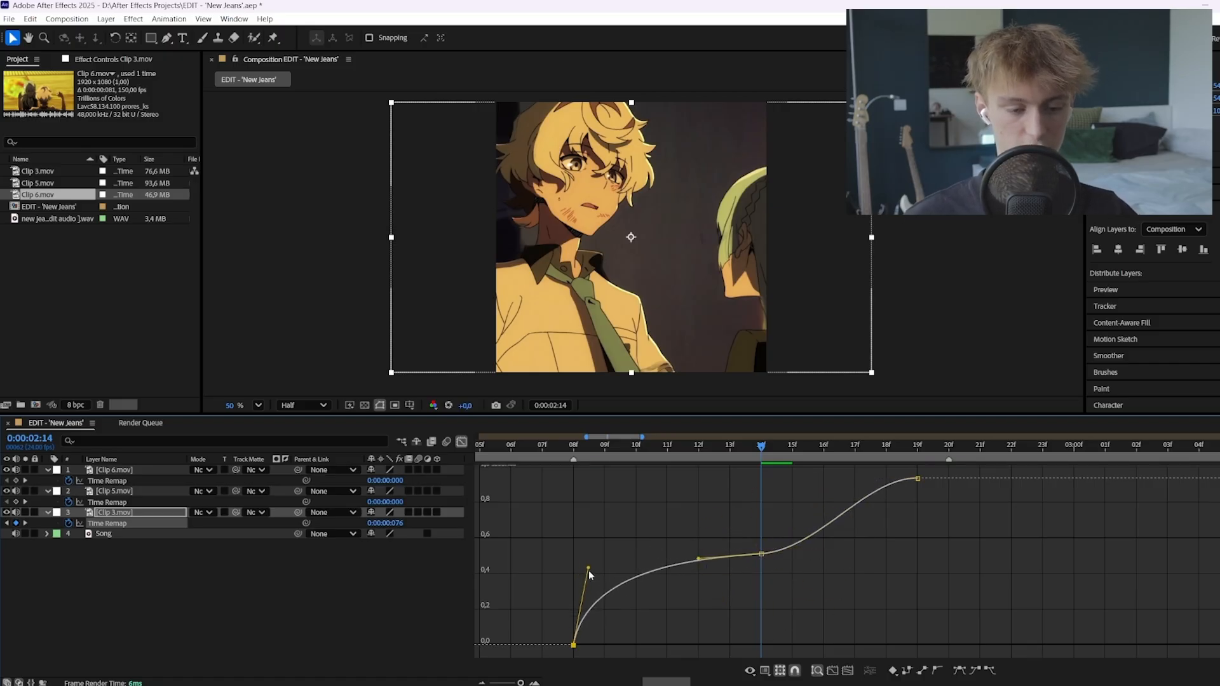
{"action": "left_click", "coordinate": [761, 554]}
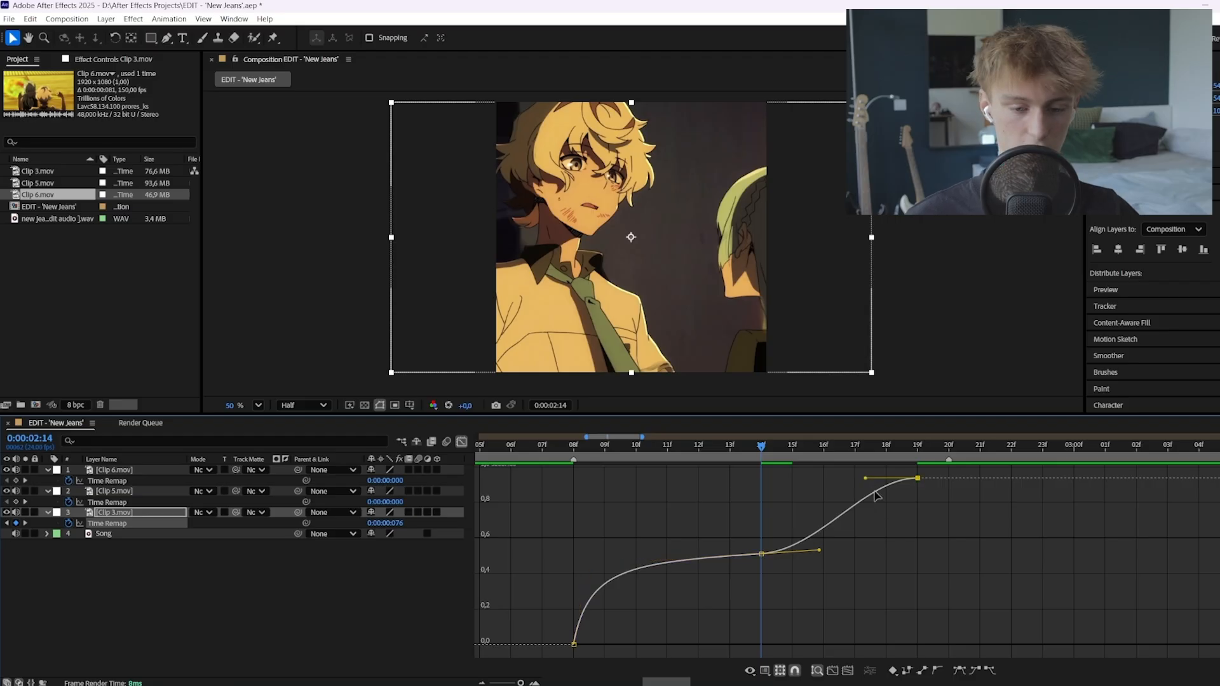
{"action": "left_click_drag", "start_coordinate": [875, 491], "coordinate": [913, 537]}
Play Clip 3.mov's edit from 0:00:01:23, and scrub along the speed curve to examine its fast start, slow middle and fast ending
{"action": "left_click_drag", "start_coordinate": [707, 448], "coordinate": [663, 449]}
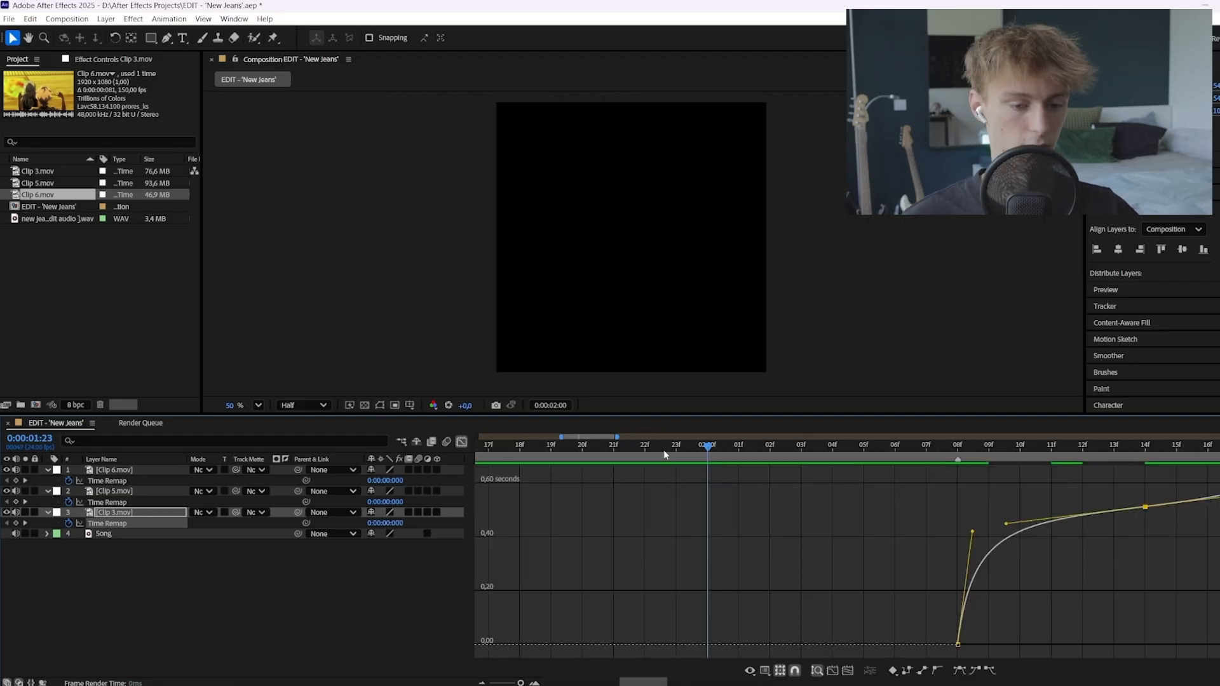
{"action": "scroll", "coordinate": [483, 535], "scroll_direction": "down", "scroll_amount": 2}
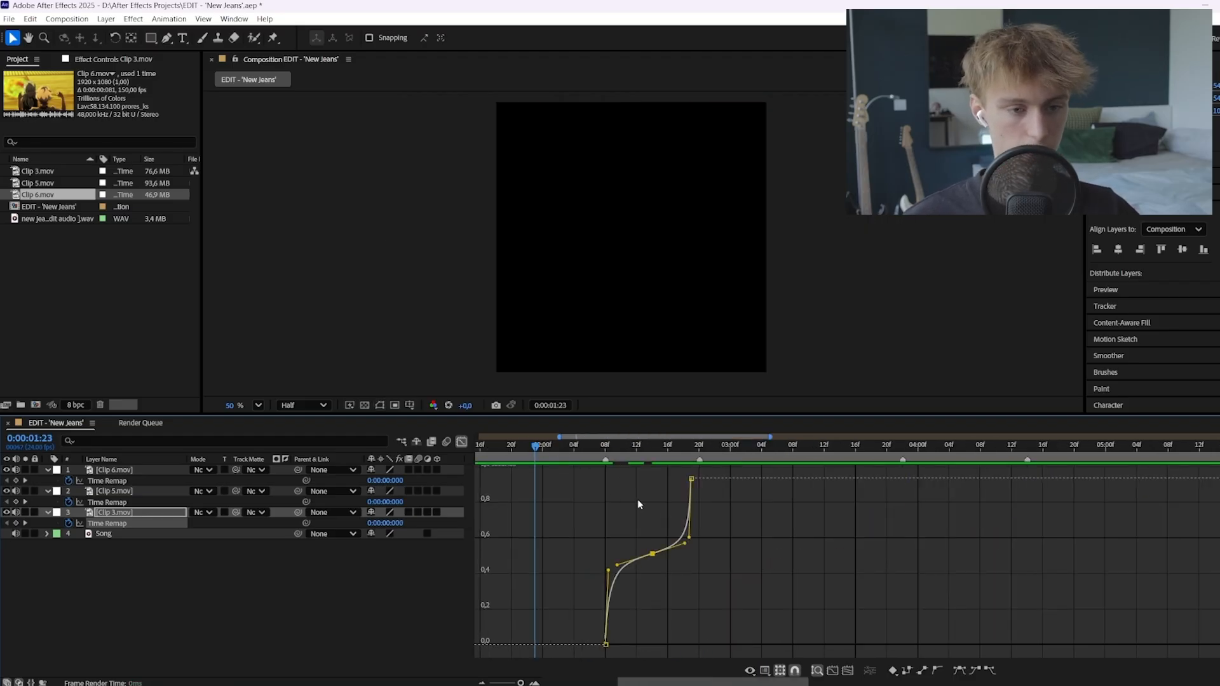
{"action": "key", "text": "space"}
{"action": "key", "text": "space"}
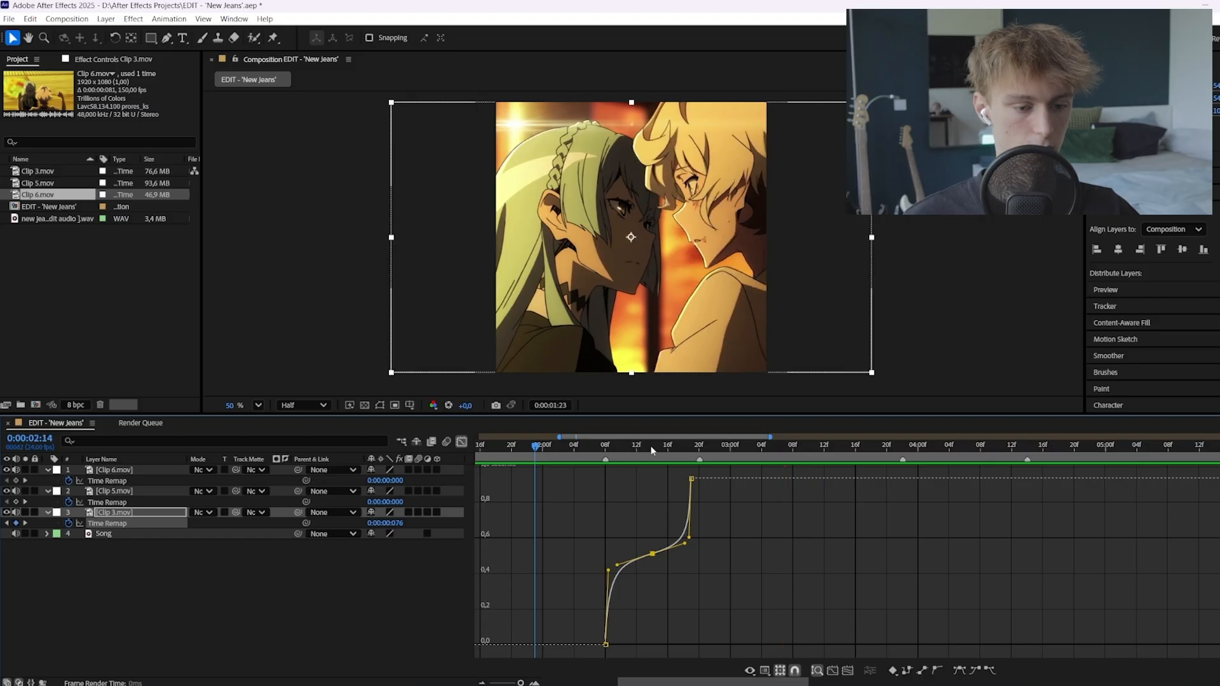
{"action": "scroll", "coordinate": [627, 451], "scroll_direction": "up", "scroll_amount": 2}
{"action": "left_click_drag", "start_coordinate": [626, 448], "coordinate": [667, 447]}
{"action": "left_click_drag", "start_coordinate": [704, 530], "coordinate": [768, 579]}
{"action": "left_click_drag", "start_coordinate": [673, 448], "coordinate": [874, 455]}
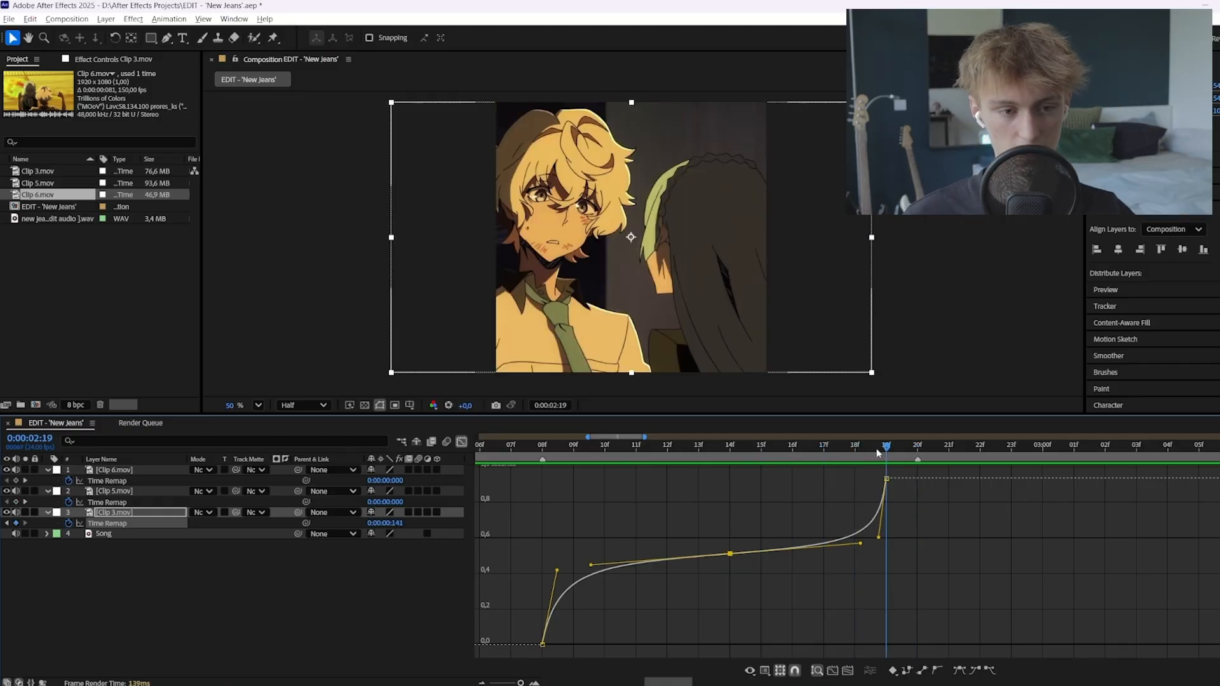
{"action": "left_click_drag", "start_coordinate": [891, 452], "coordinate": [686, 457]}
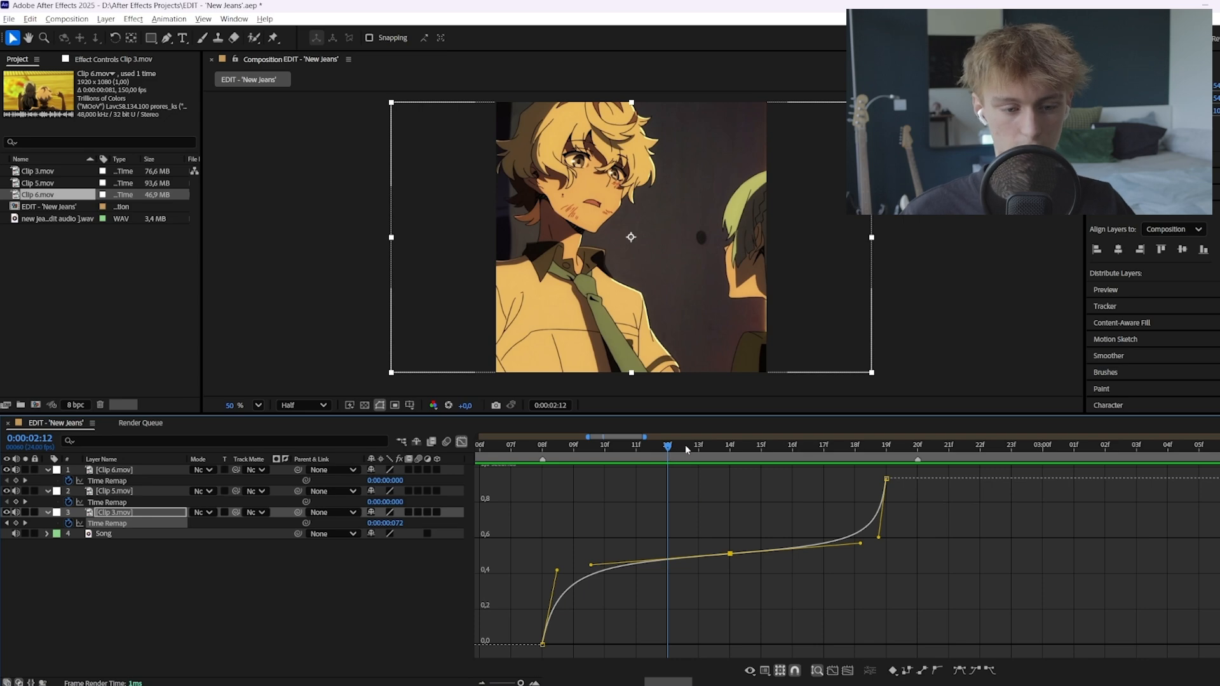
{"action": "left_click_drag", "start_coordinate": [698, 454], "coordinate": [669, 459]}
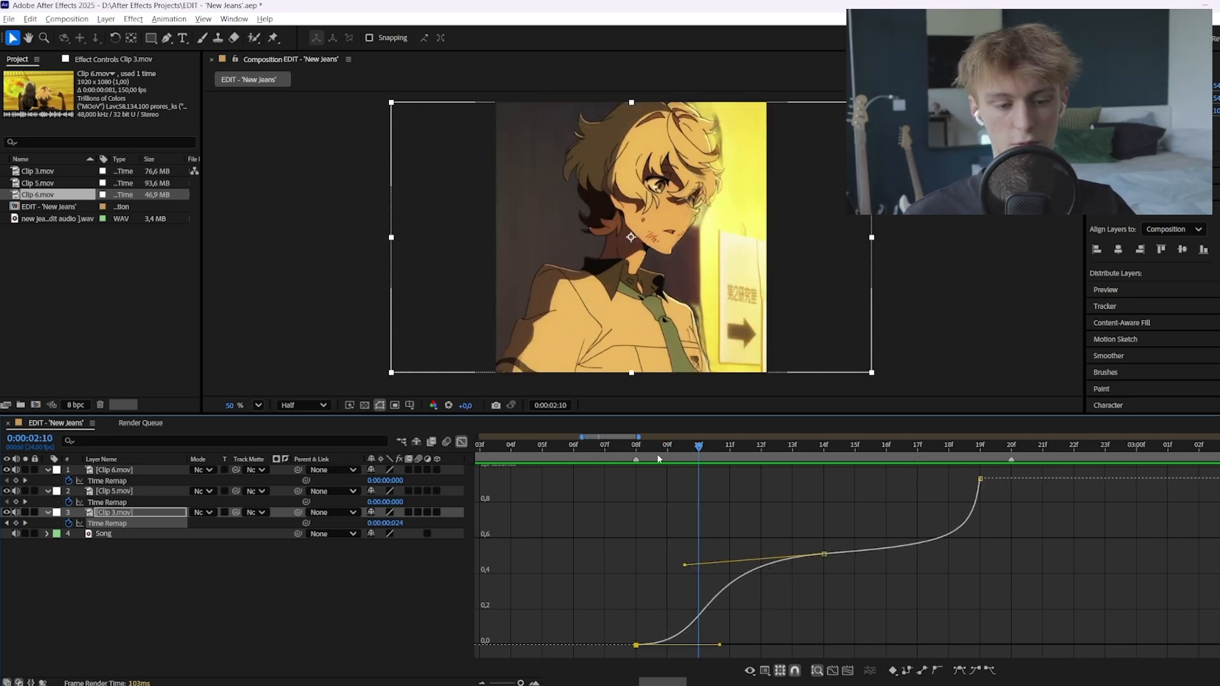
Try a slow start, a backward-sloping middle and a slow ending on Clip 3.mov's Time Remap curve, and preview the motion
{"action": "left_click", "coordinate": [729, 448]}
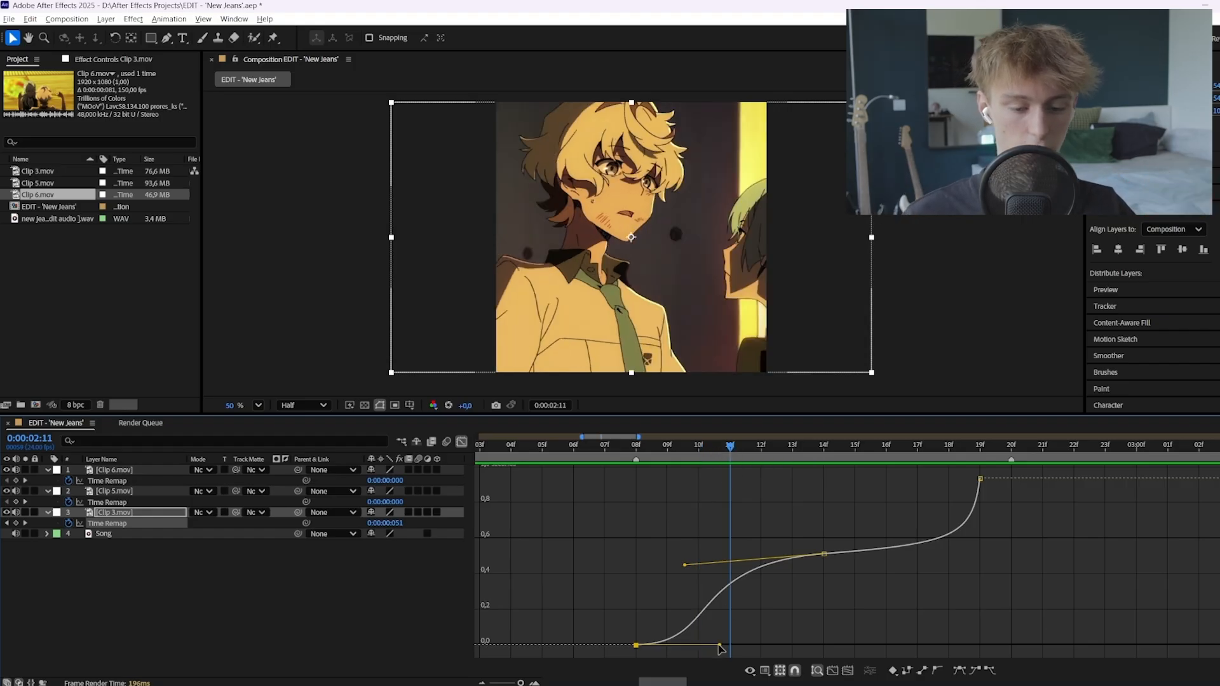
{"action": "left_click_drag", "start_coordinate": [720, 647], "coordinate": [822, 641]}
{"action": "left_click_drag", "start_coordinate": [685, 565], "coordinate": [708, 479]}
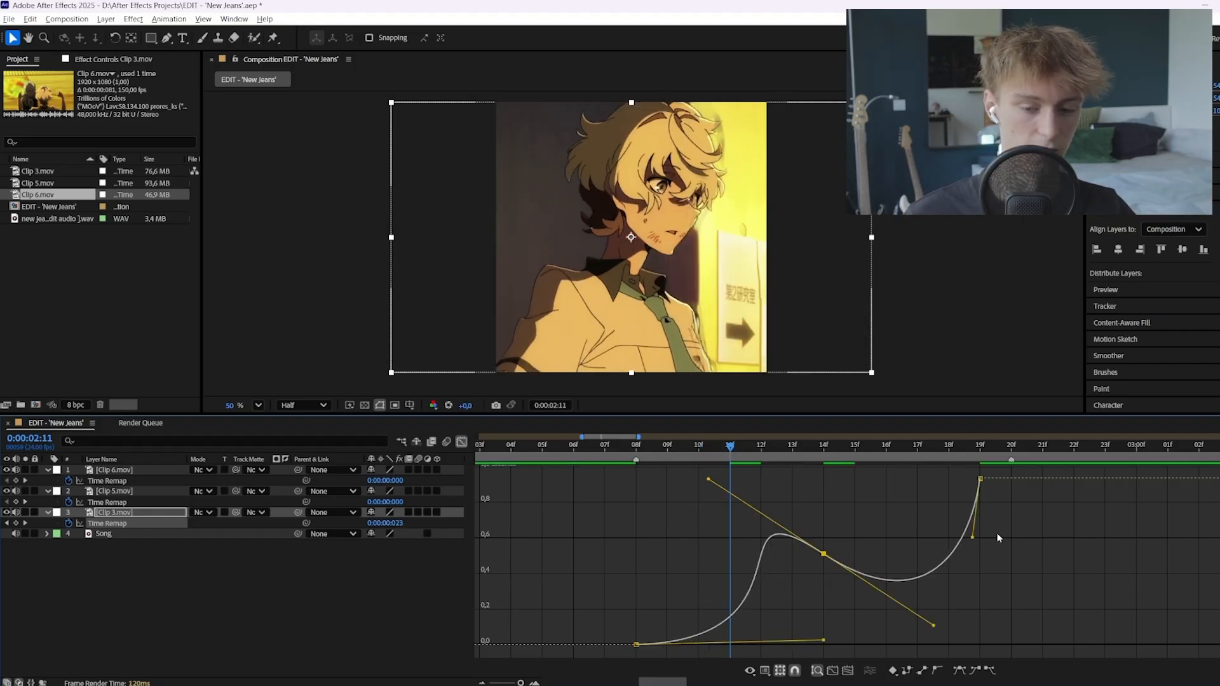
{"action": "left_click_drag", "start_coordinate": [972, 536], "coordinate": [889, 496]}
{"action": "left_click_drag", "start_coordinate": [791, 454], "coordinate": [575, 451]}
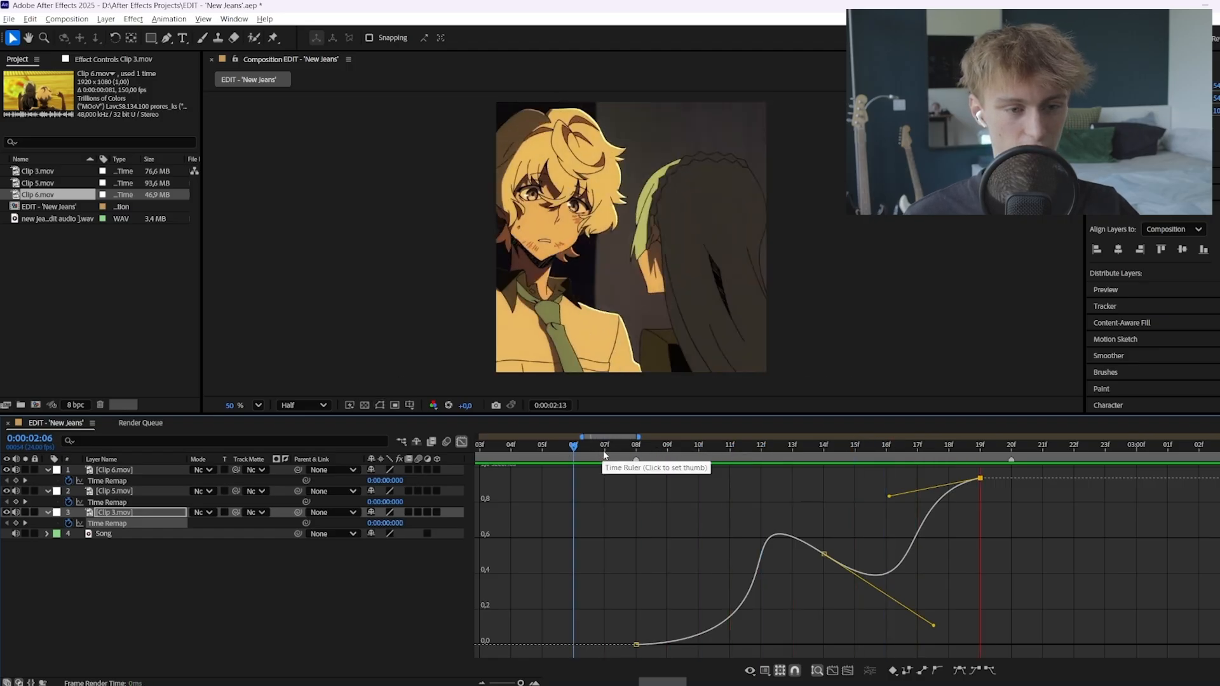
{"action": "key", "text": "space"}
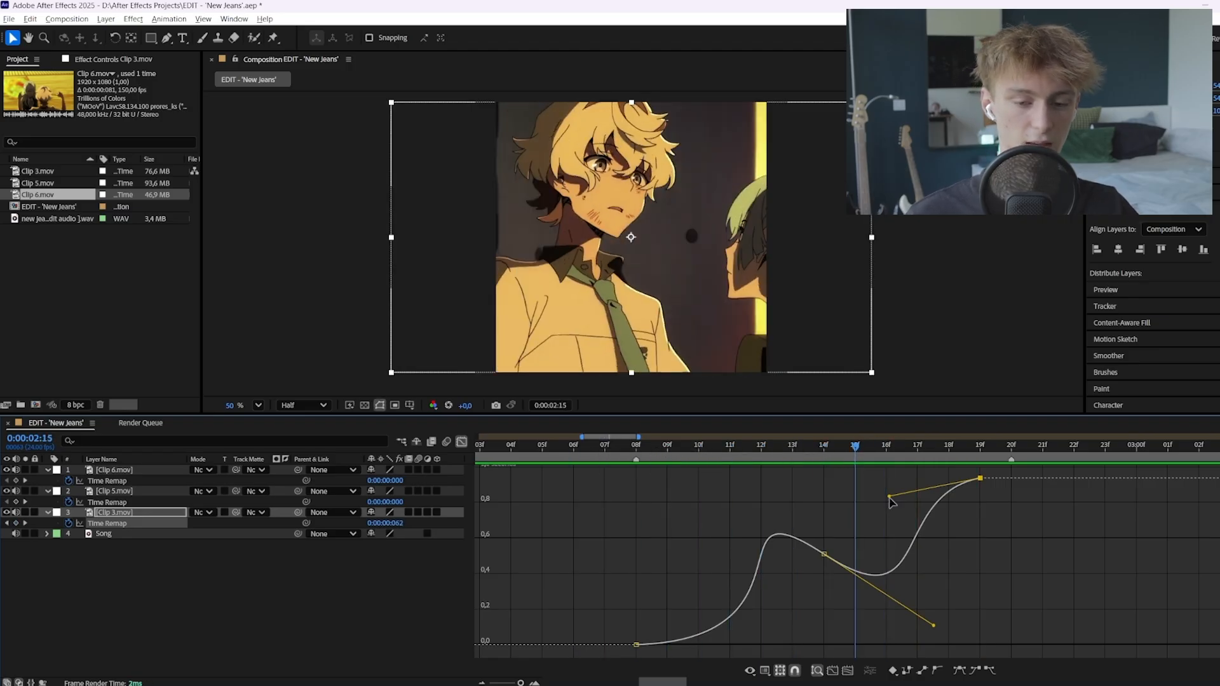
{"action": "left_click_drag", "start_coordinate": [856, 452], "coordinate": [822, 470]}
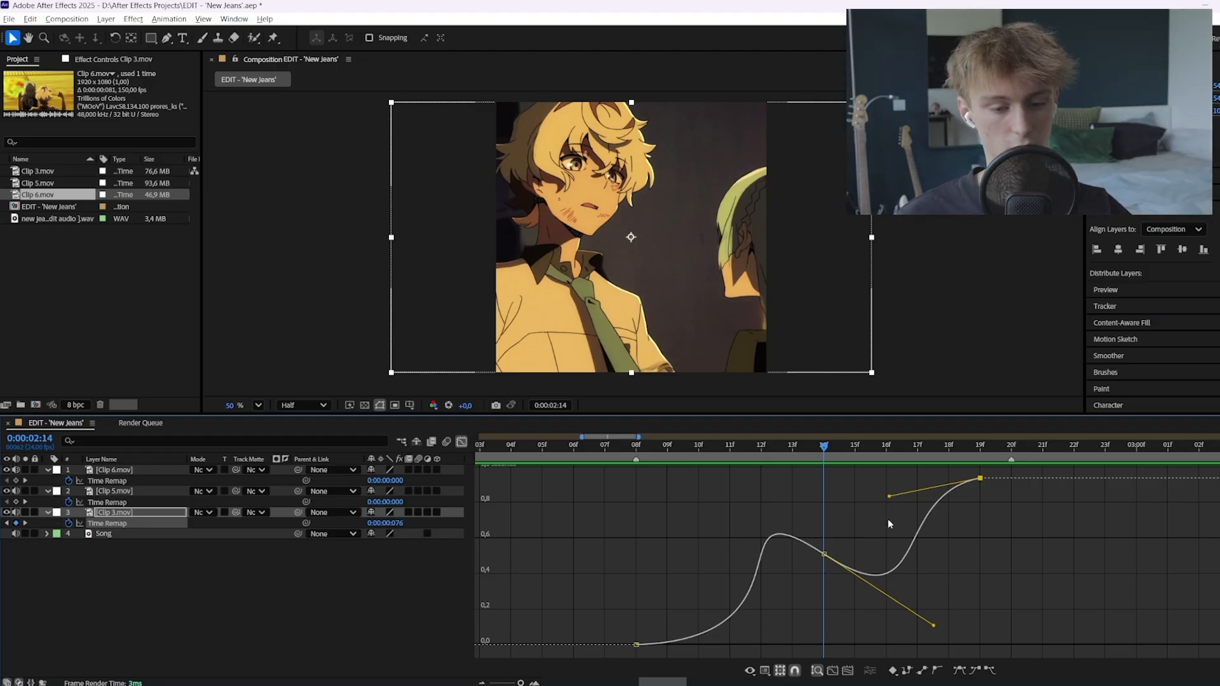
Easy Ease Clip 3.mov's middle keyframe, reshape the curve to a steep start, gently rising middle and steep end, and preview it
{"action": "left_click", "coordinate": [823, 553]}
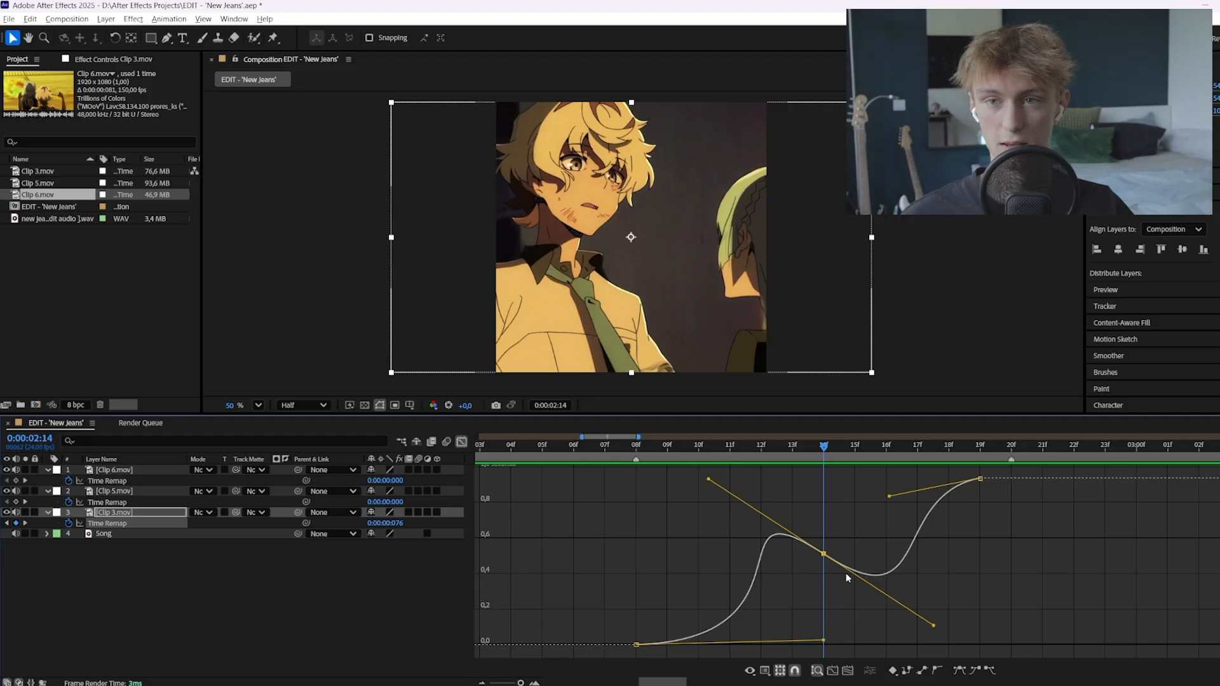
{"action": "key", "text": "F9"}
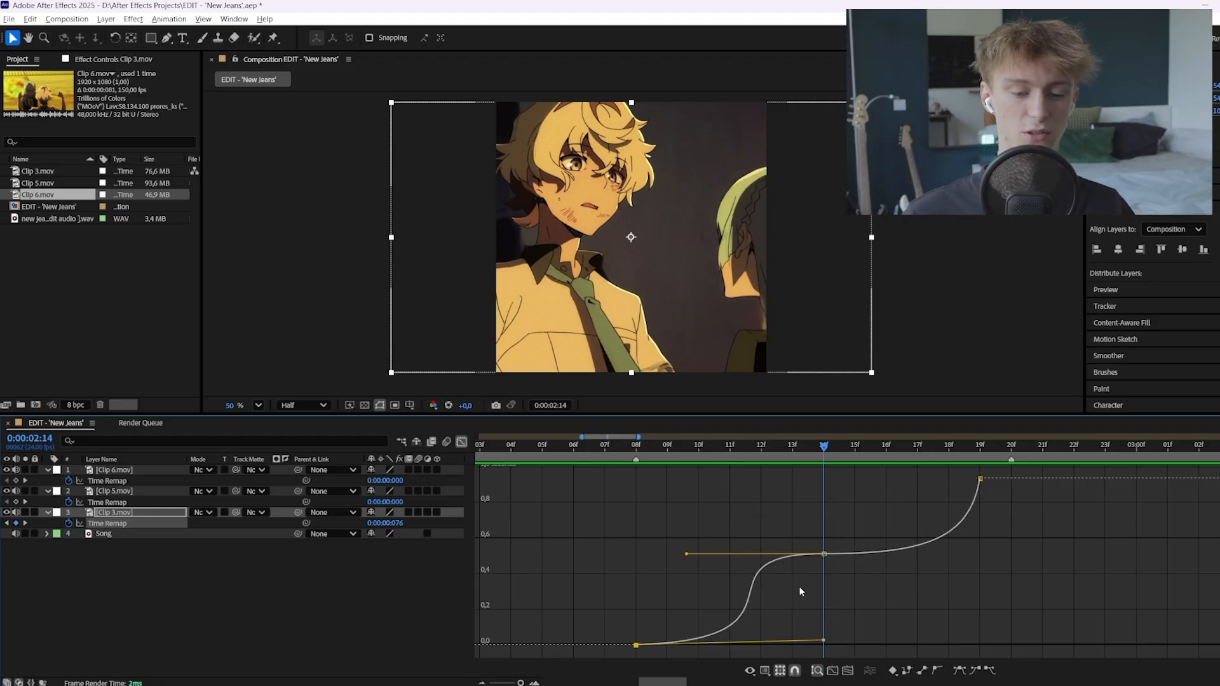
{"action": "left_click_drag", "start_coordinate": [795, 527], "coordinate": [838, 567]}
{"action": "left_click_drag", "start_coordinate": [824, 640], "coordinate": [679, 570]}
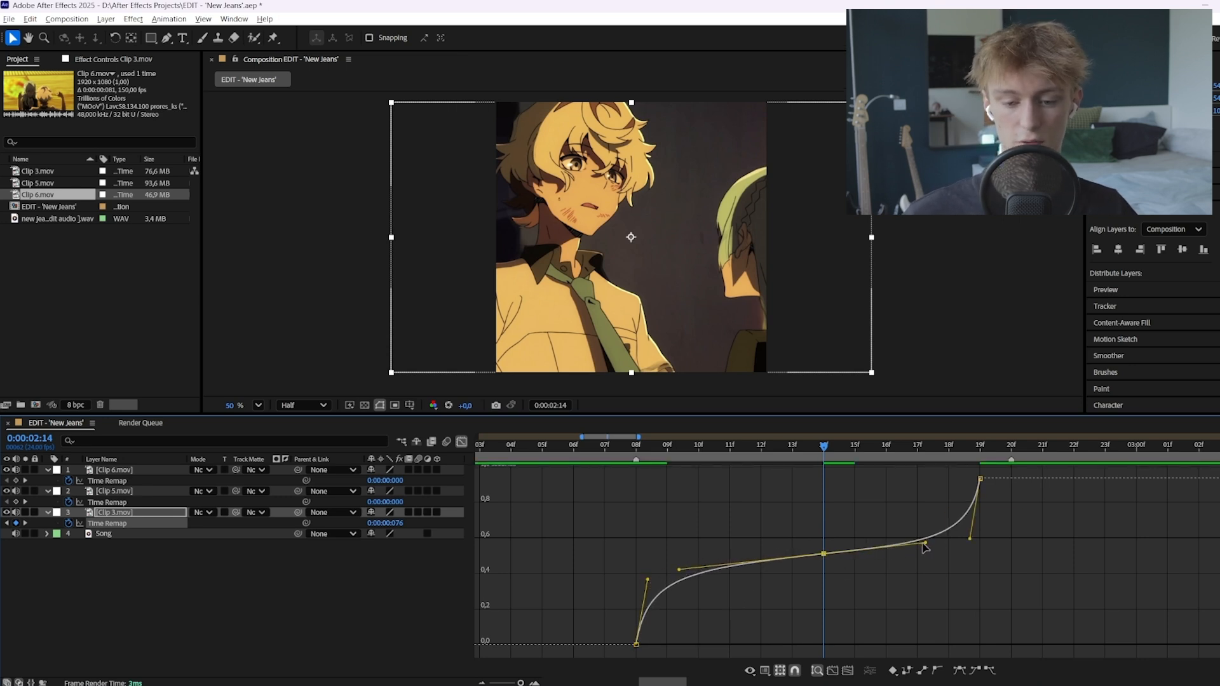
{"action": "left_click_drag", "start_coordinate": [925, 544], "coordinate": [968, 533]}
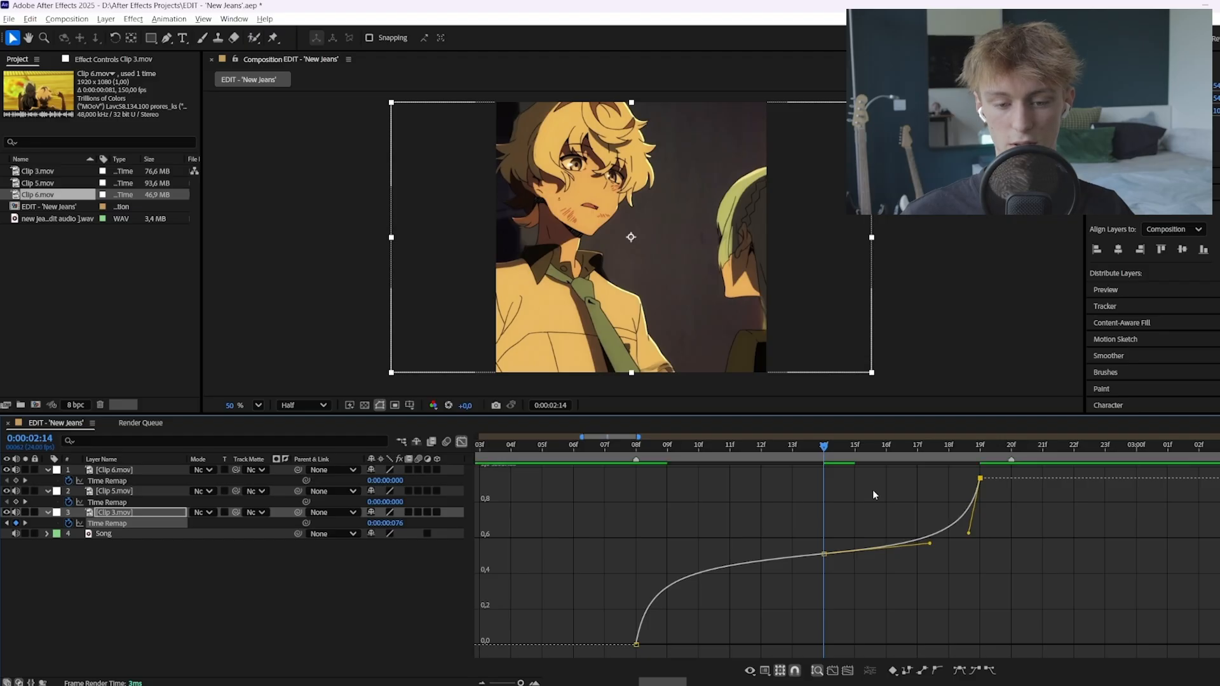
{"action": "key", "text": "space"}
{"action": "key", "text": "space"}
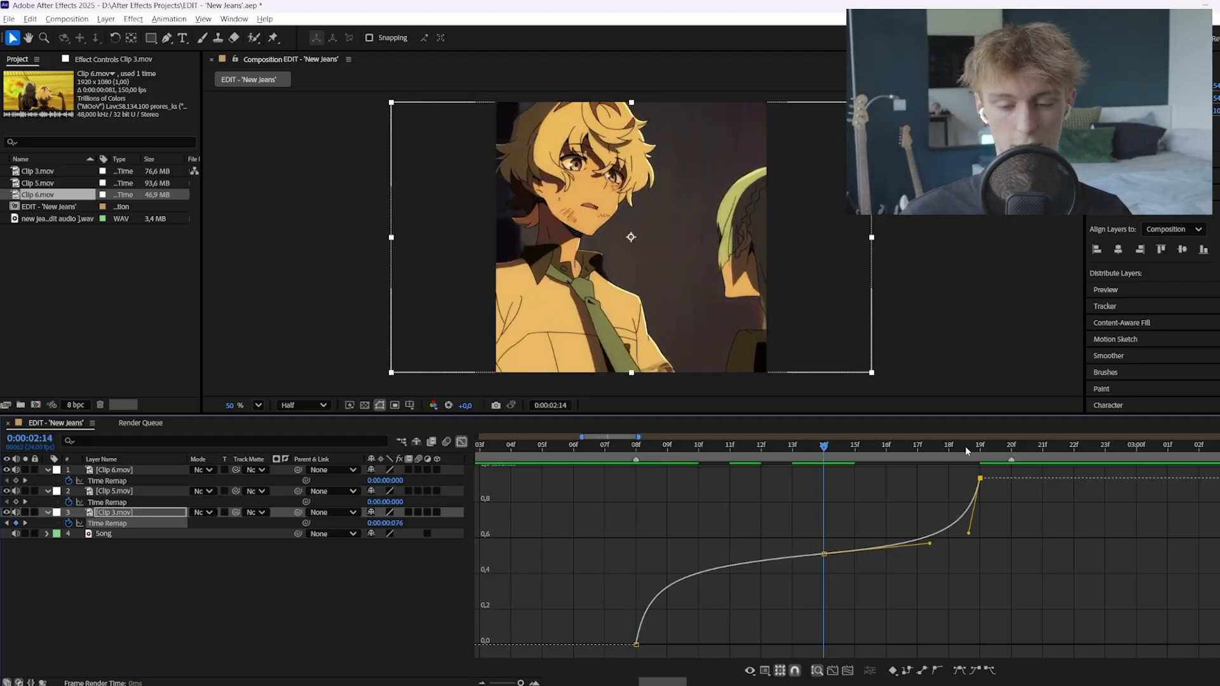
{"action": "left_click_drag", "start_coordinate": [965, 447], "coordinate": [574, 451]}
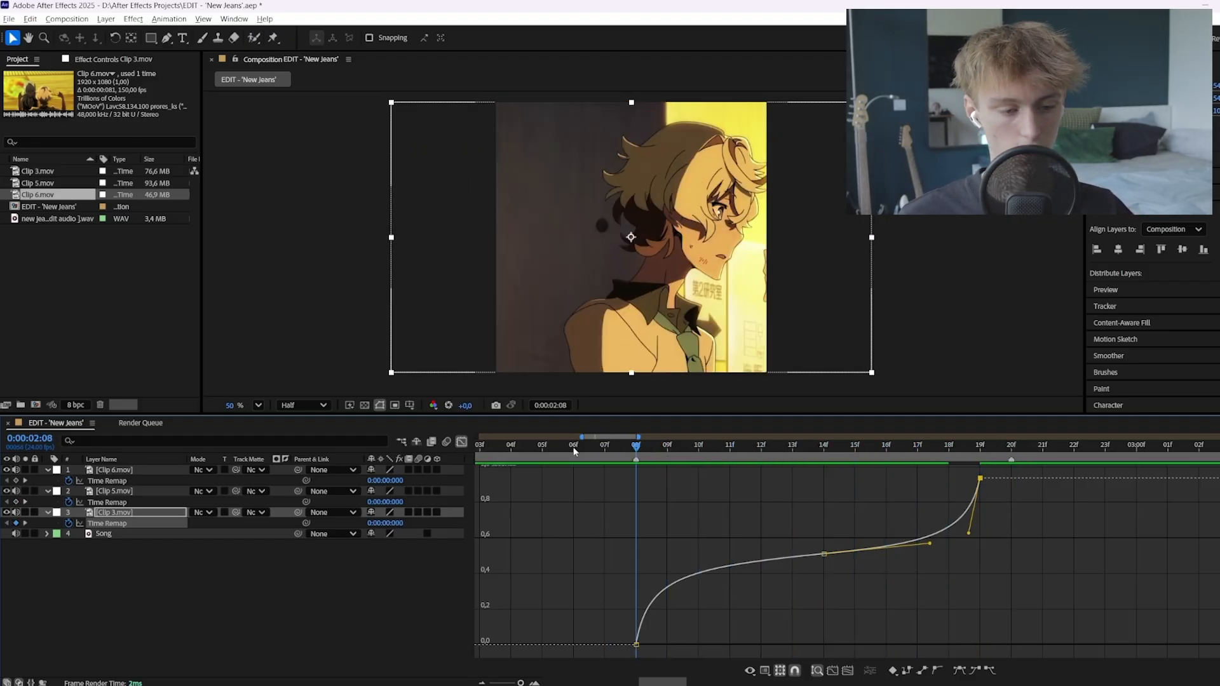
Add a Time Remap keyframe to Clip 5.mov at 0:00:03:09, and apply Easy Ease to all three of its keyframes
{"action": "left_click", "coordinate": [461, 443]}
{"action": "left_click_drag", "start_coordinate": [776, 445], "coordinate": [760, 445]}
{"action": "left_click_drag", "start_coordinate": [883, 497], "coordinate": [629, 507]}
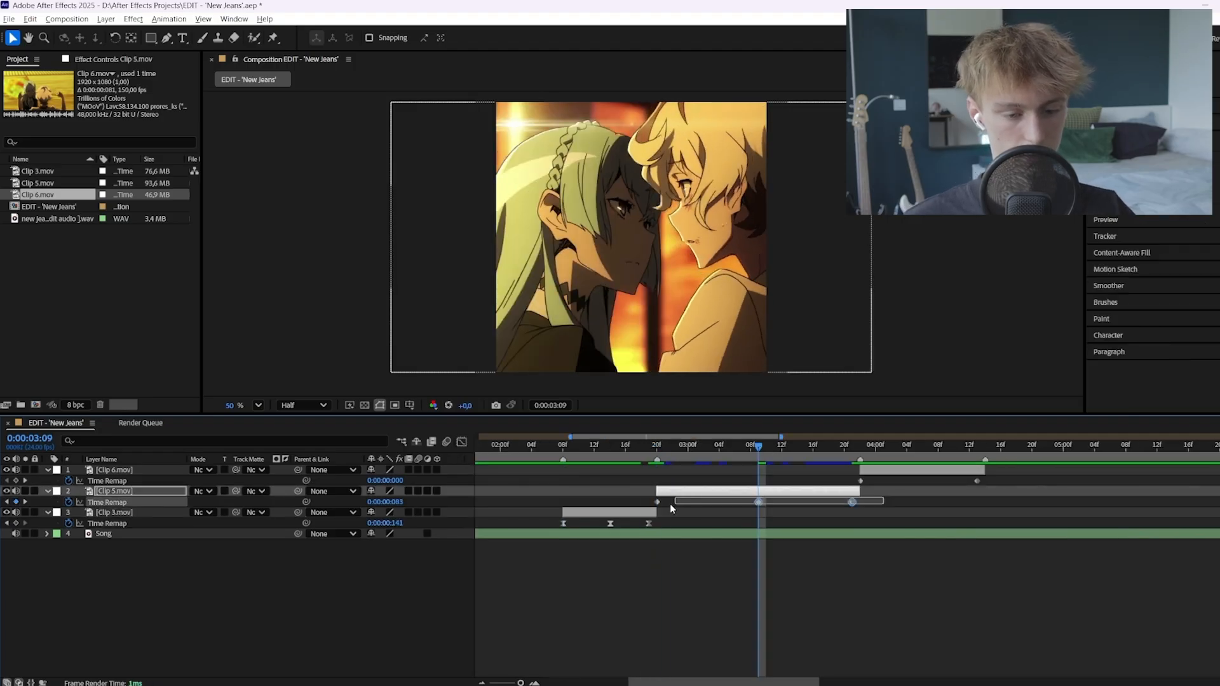
{"action": "key", "text": "F9"}
Shape Clip 5.mov's Time Remap curve in the Graph Editor with a steep start, a long gently rising middle and a steep end
{"action": "left_click", "coordinate": [461, 443]}
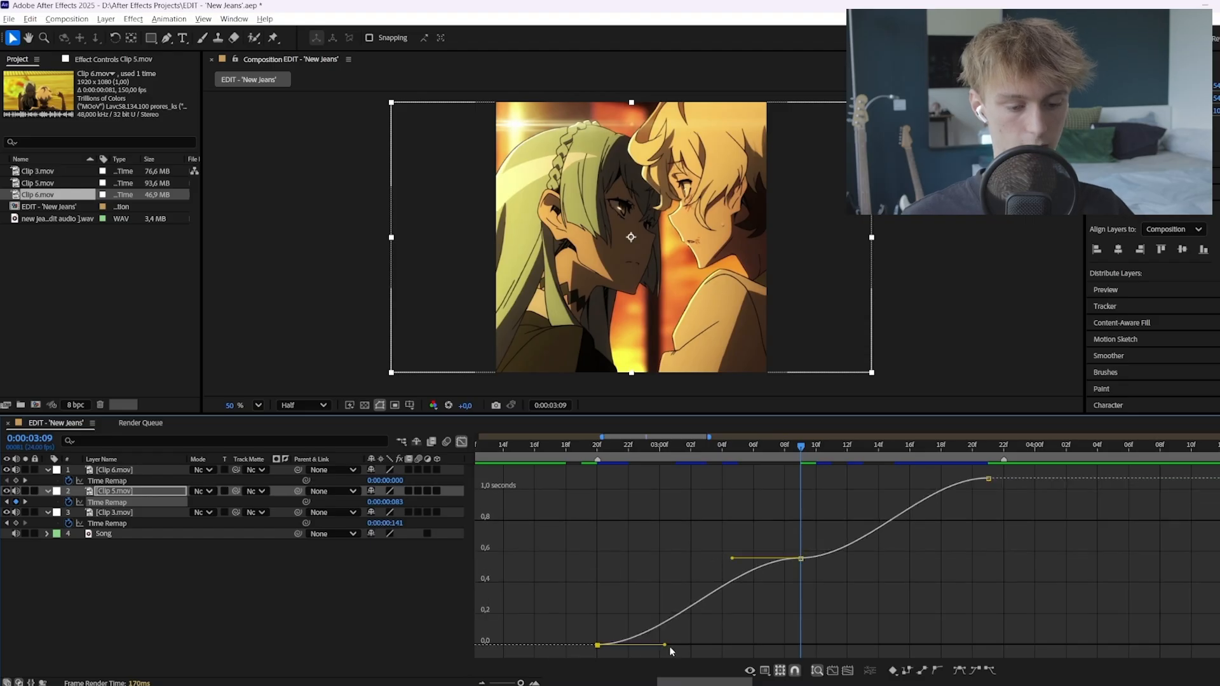
{"action": "left_click_drag", "start_coordinate": [666, 647], "coordinate": [608, 577]}
{"action": "left_click_drag", "start_coordinate": [940, 467], "coordinate": [1016, 496]}
{"action": "left_click_drag", "start_coordinate": [937, 492], "coordinate": [979, 546]}
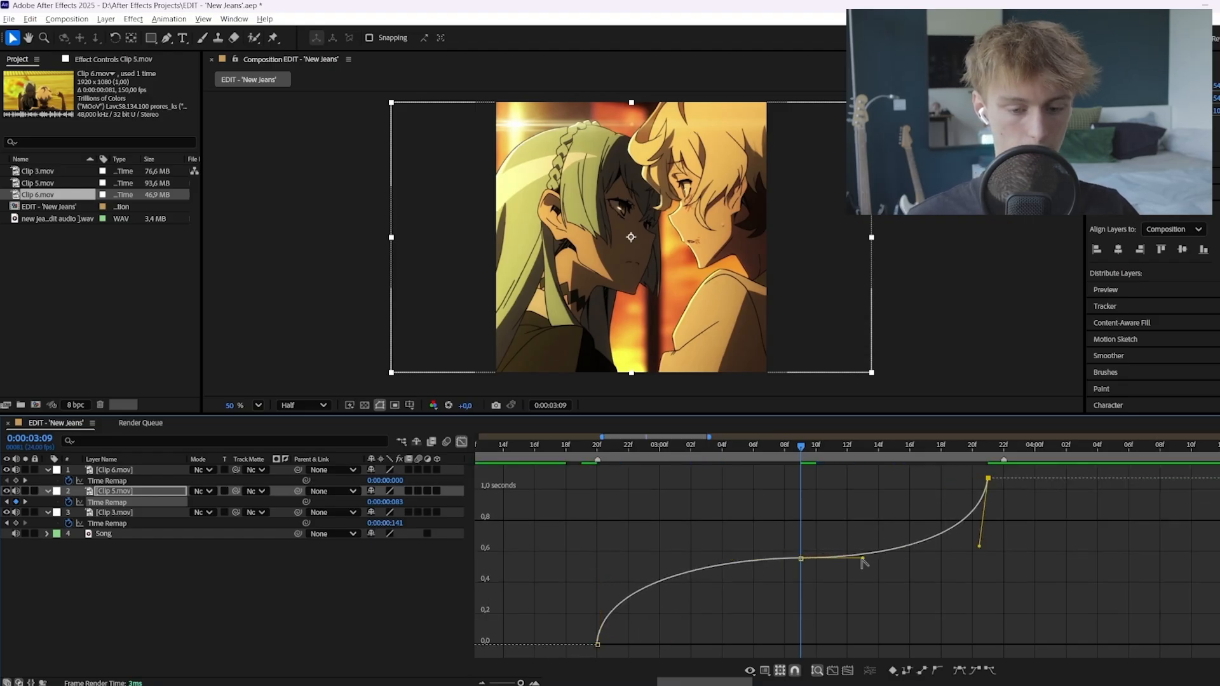
{"action": "left_click_drag", "start_coordinate": [864, 563], "coordinate": [949, 550]}
Play Clip 5.mov's transition from 0:00:02:15 twice, and examine its middle Time Remap keyframe at 0:00:03:09
{"action": "left_click", "coordinate": [519, 448]}
{"action": "key", "text": "space"}
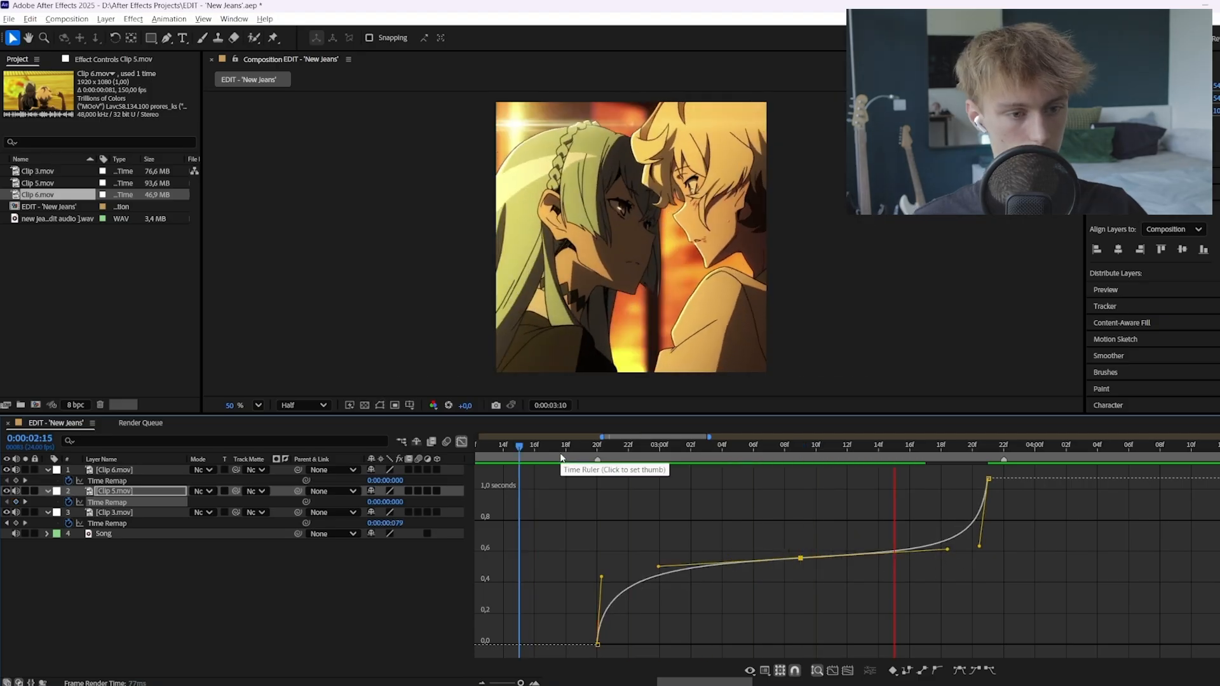
{"action": "key", "text": "space"}
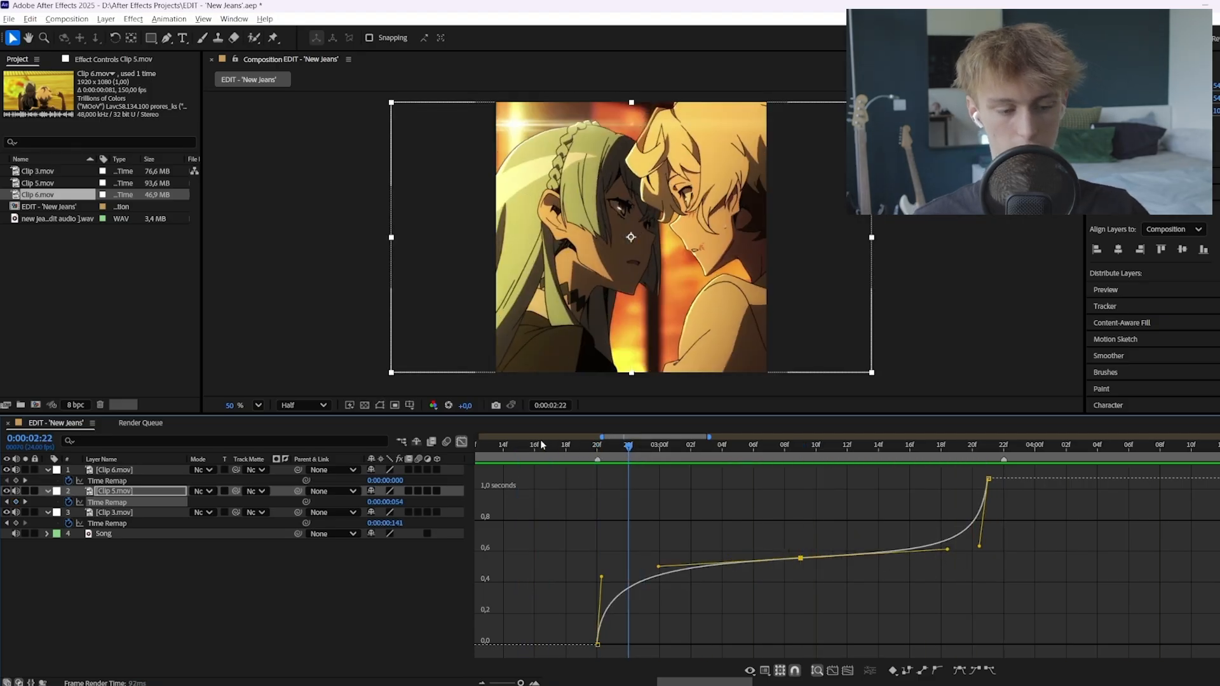
{"action": "mouse_move", "coordinate": [540, 444]}
{"action": "left_mouse_down"}
{"action": "mouse_move", "coordinate": [579, 445]}
{"action": "mouse_move", "coordinate": [523, 447]}
{"action": "left_mouse_up"}
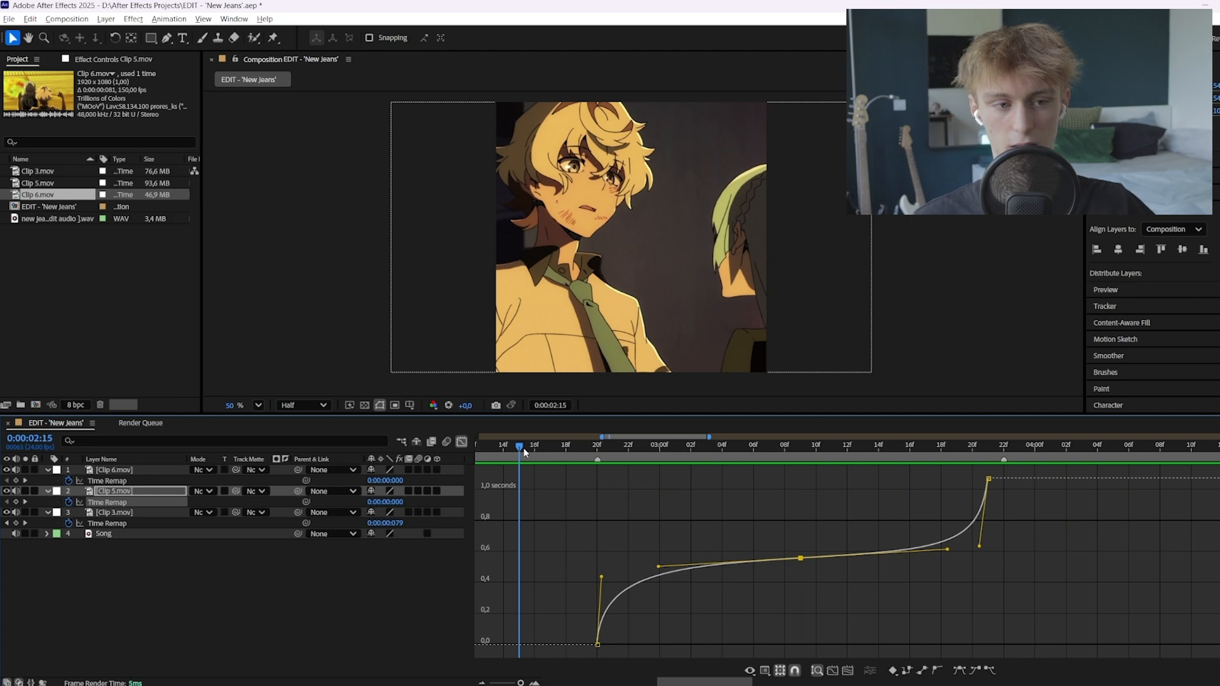
{"action": "key", "text": "space"}
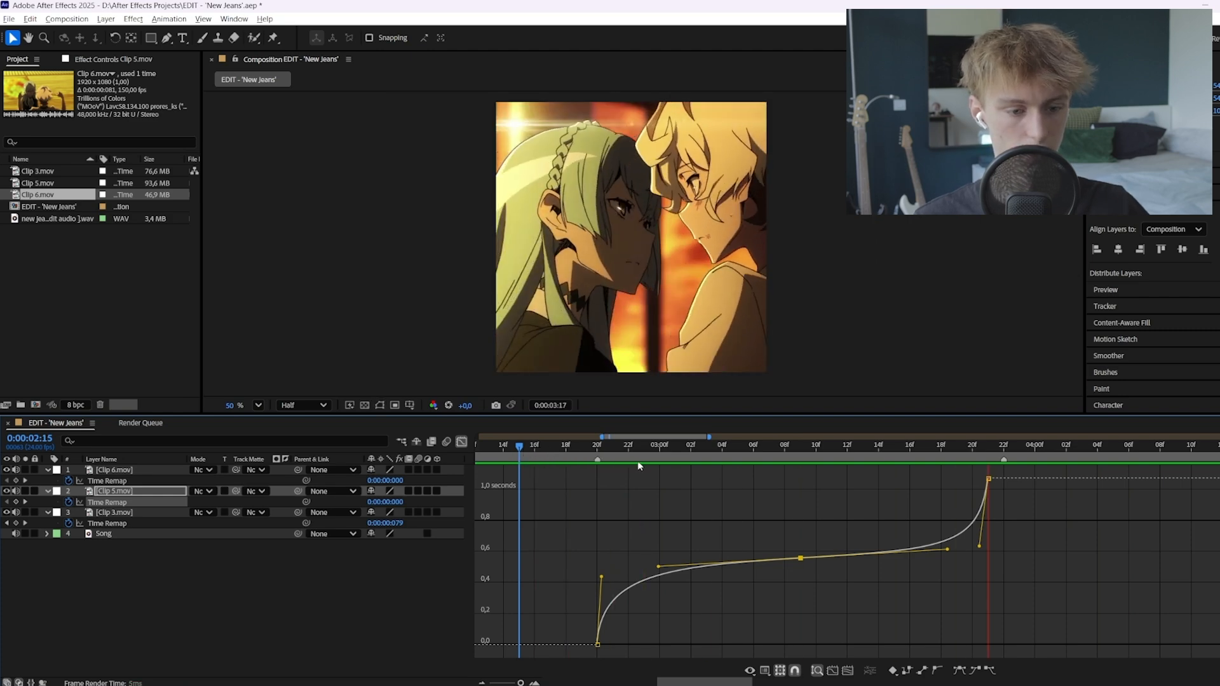
{"action": "left_click_drag", "start_coordinate": [643, 448], "coordinate": [801, 471]}
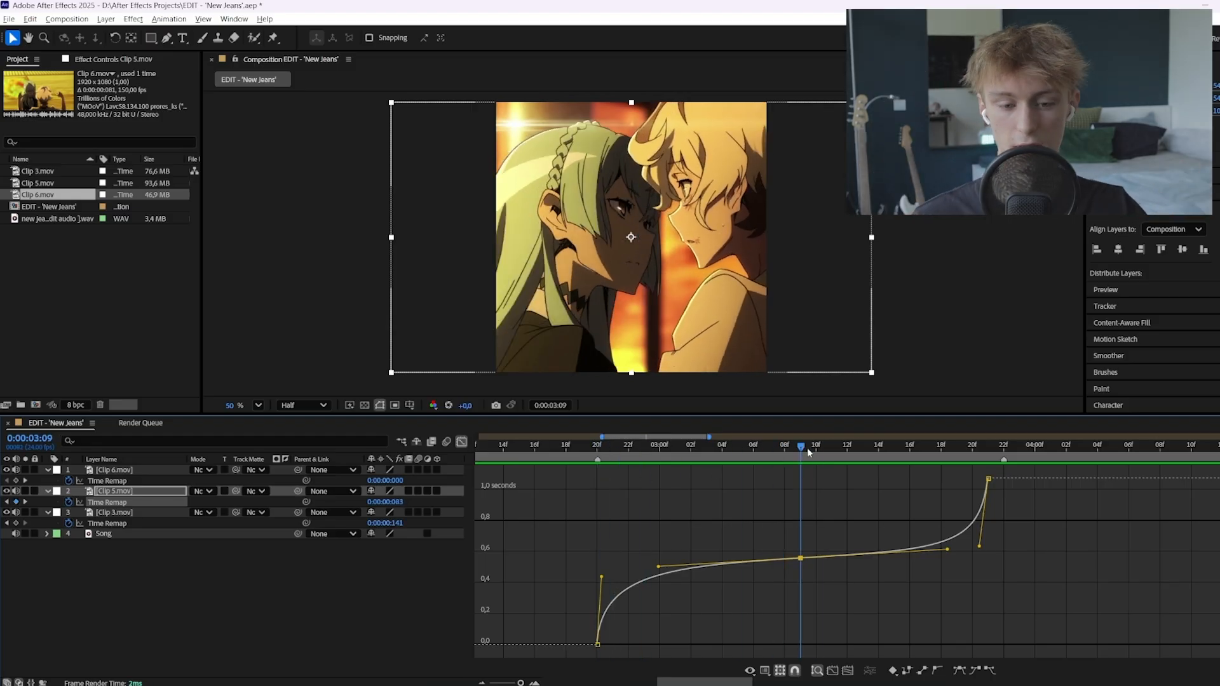
{"action": "mouse_move", "coordinate": [803, 559]}
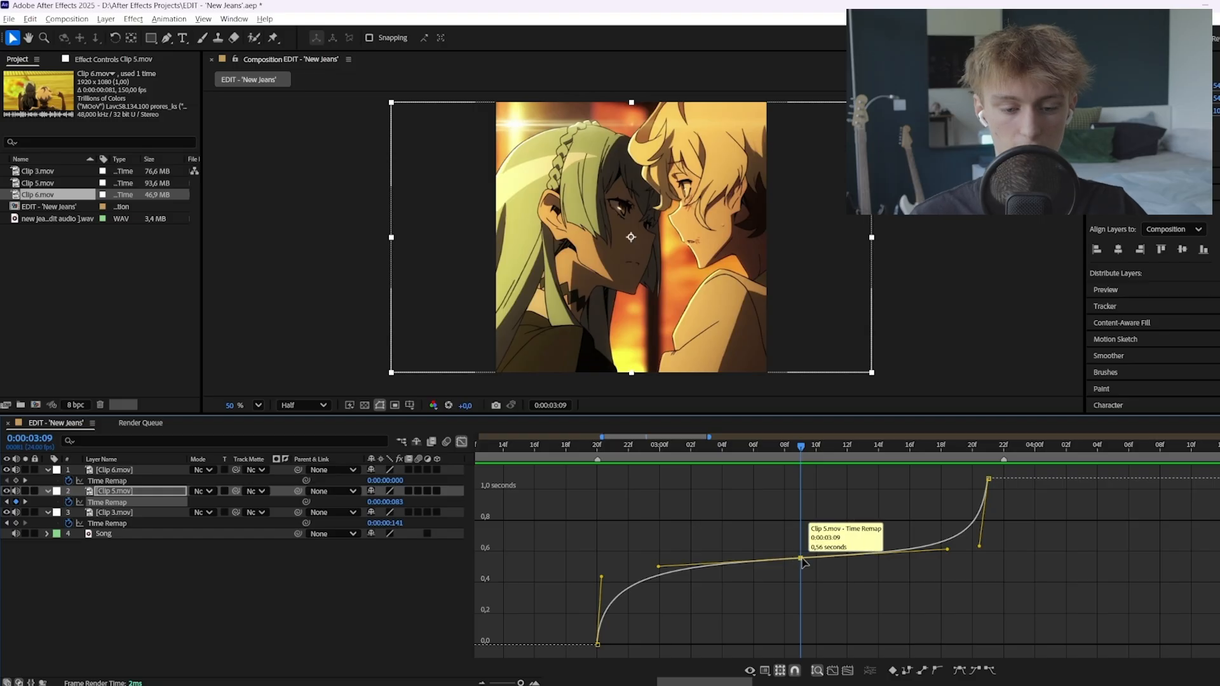
Try Clip 5.mov's middle Time Remap keyframe at about 0.26 seconds with a gentler curve start, and preview it
{"action": "left_click_drag", "start_coordinate": [802, 554], "coordinate": [798, 607]}
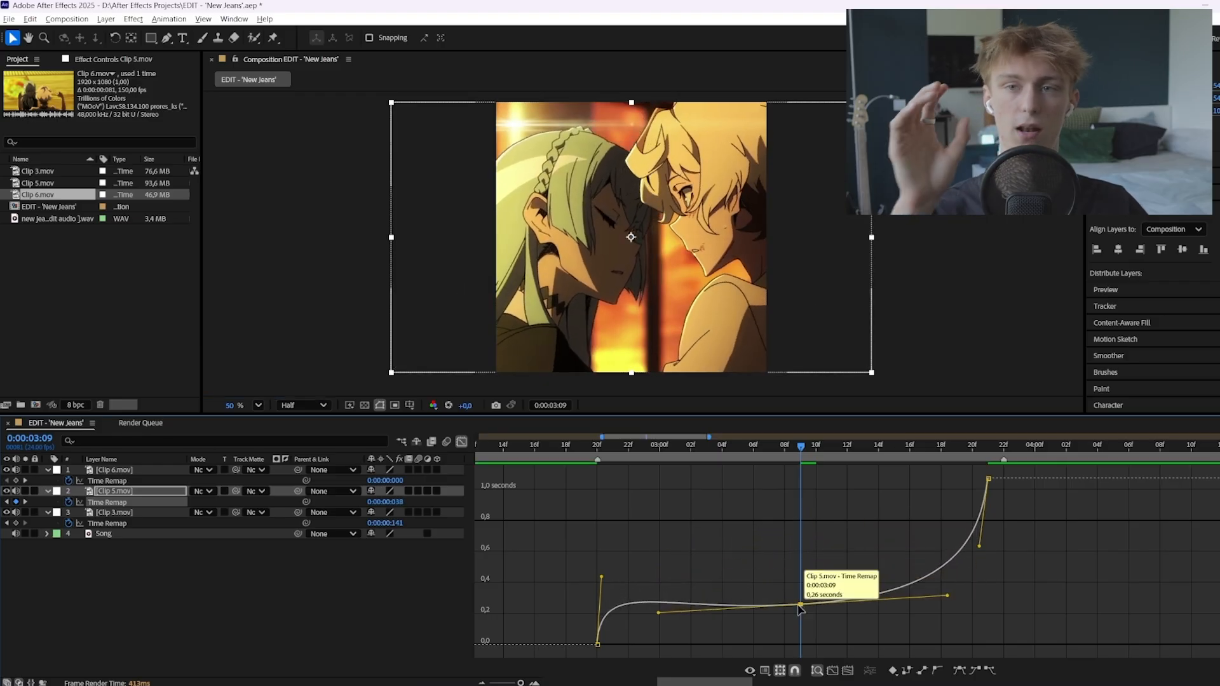
{"action": "left_click_drag", "start_coordinate": [602, 576], "coordinate": [613, 616]}
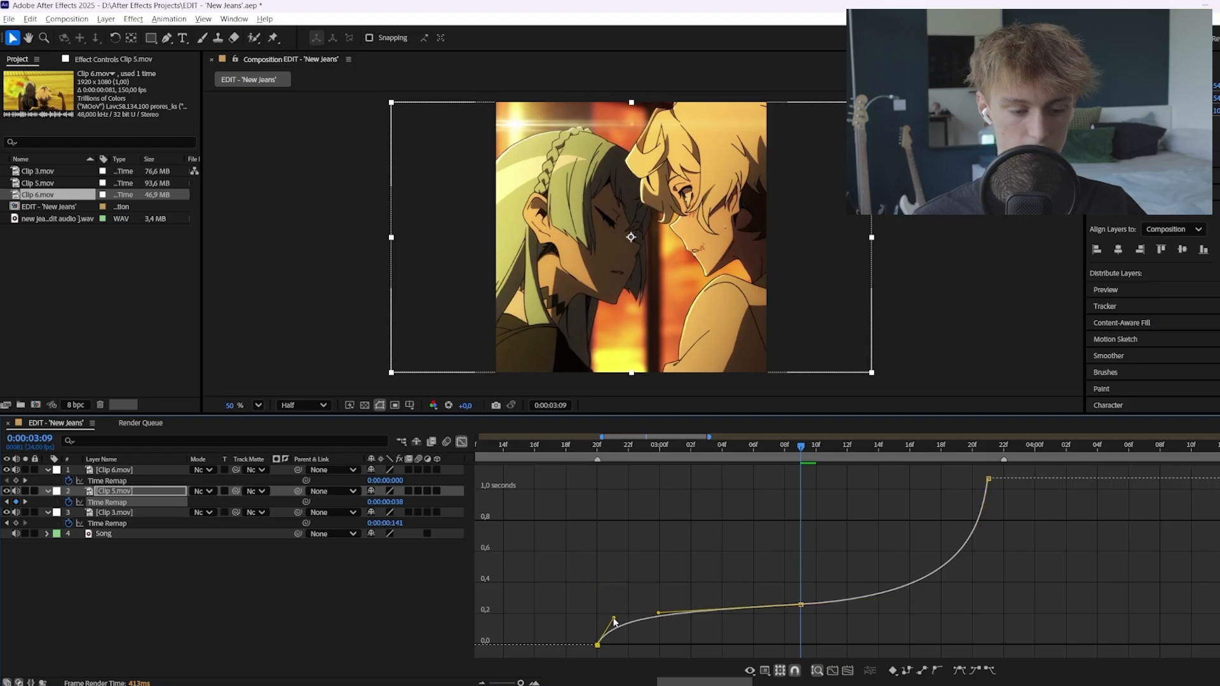
{"action": "left_click_drag", "start_coordinate": [614, 617], "coordinate": [615, 619]}
{"action": "key", "text": "space"}
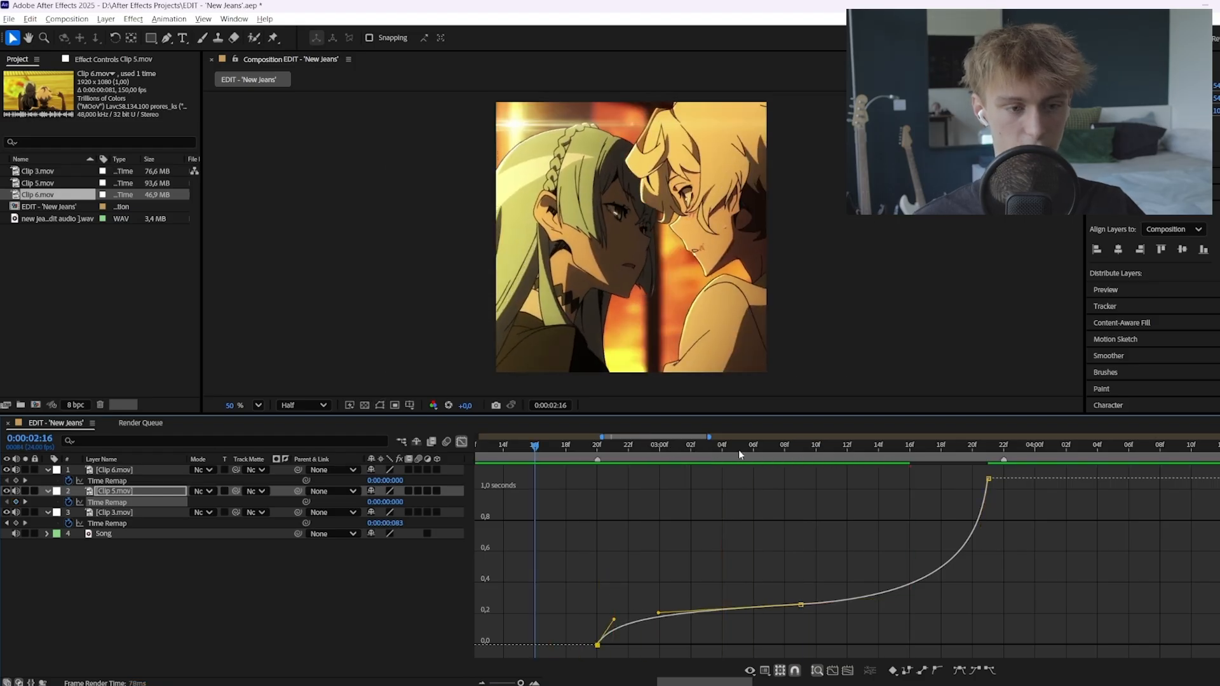
{"action": "left_click_drag", "start_coordinate": [742, 448], "coordinate": [779, 449]}
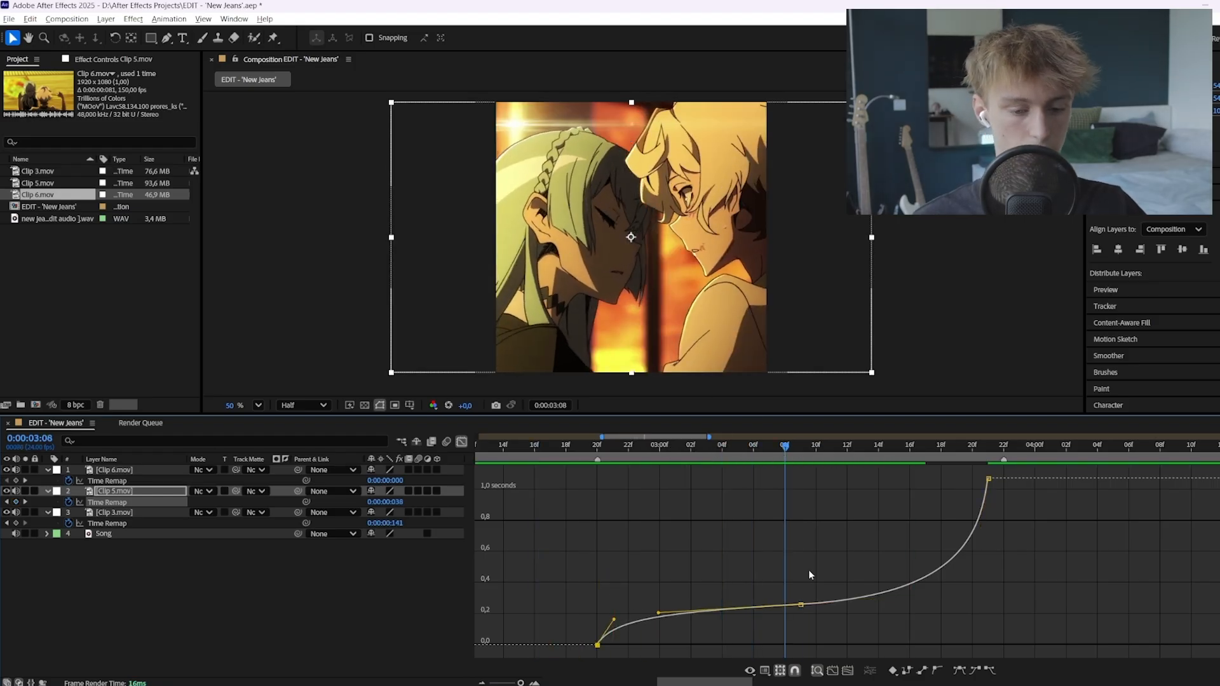
Try Clip 5.mov's middle Time Remap keyframe at about 0.84 seconds with a steeper start and shorter end handle, and preview it
{"action": "left_click_drag", "start_coordinate": [800, 604], "coordinate": [800, 514]}
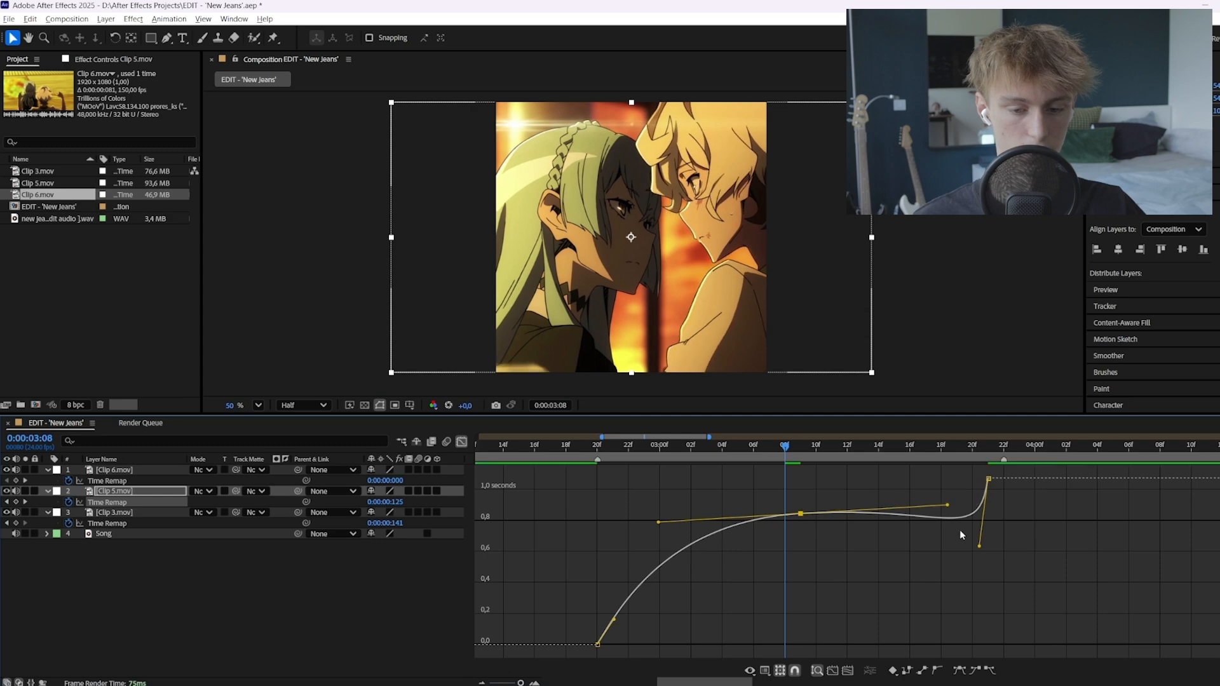
{"action": "left_click_drag", "start_coordinate": [979, 547], "coordinate": [982, 500]}
{"action": "left_click_drag", "start_coordinate": [708, 603], "coordinate": [608, 540]}
{"action": "left_click_drag", "start_coordinate": [673, 445], "coordinate": [847, 451]}
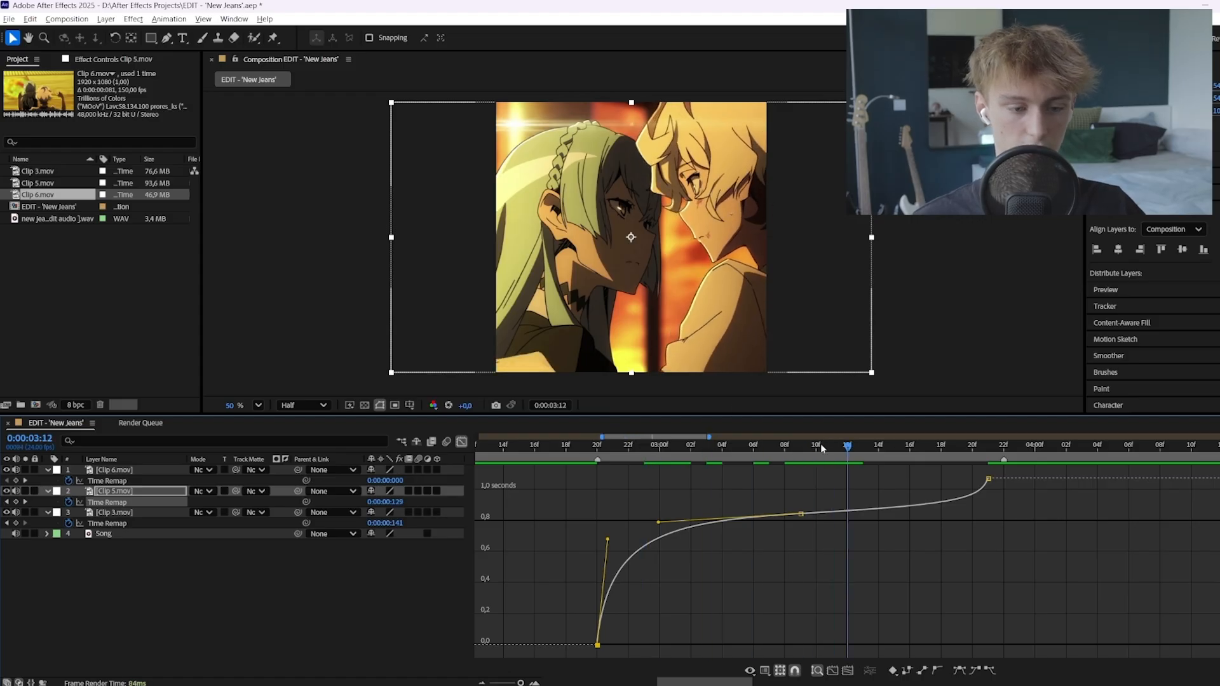
{"action": "key", "text": "space"}
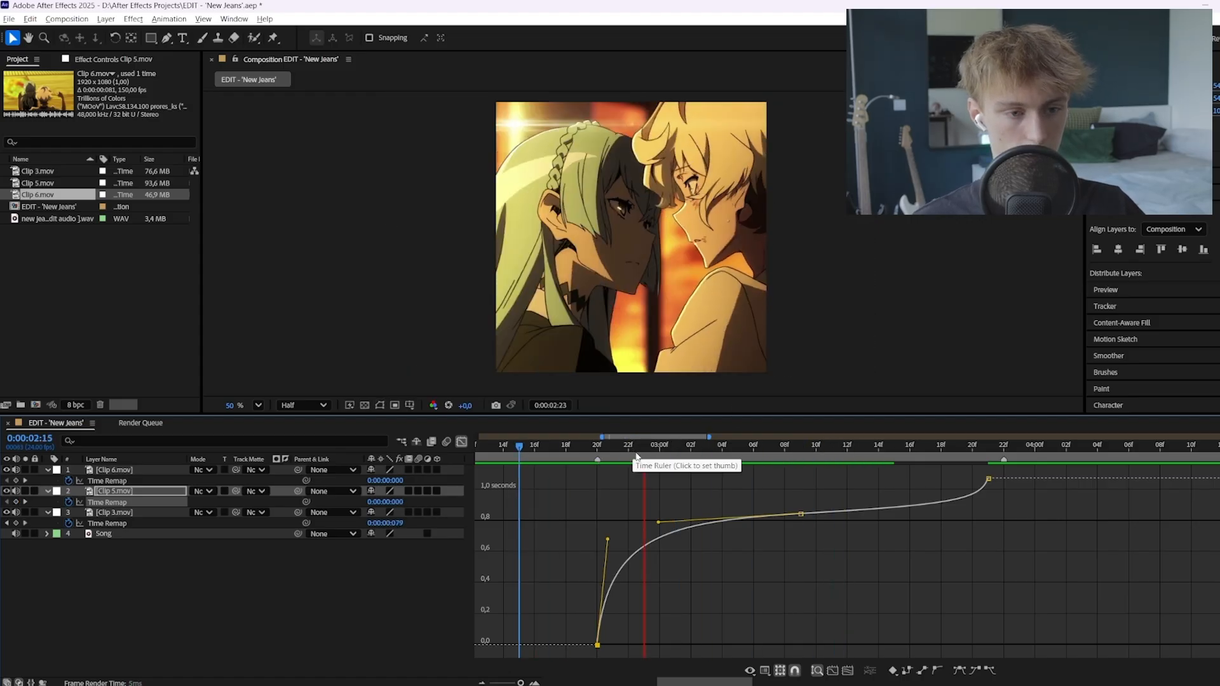
Soften the steep start of Clip 5.mov's Time Remap curve and play the transition from 0:00:02:16
{"action": "left_click_drag", "start_coordinate": [609, 540], "coordinate": [626, 561]}
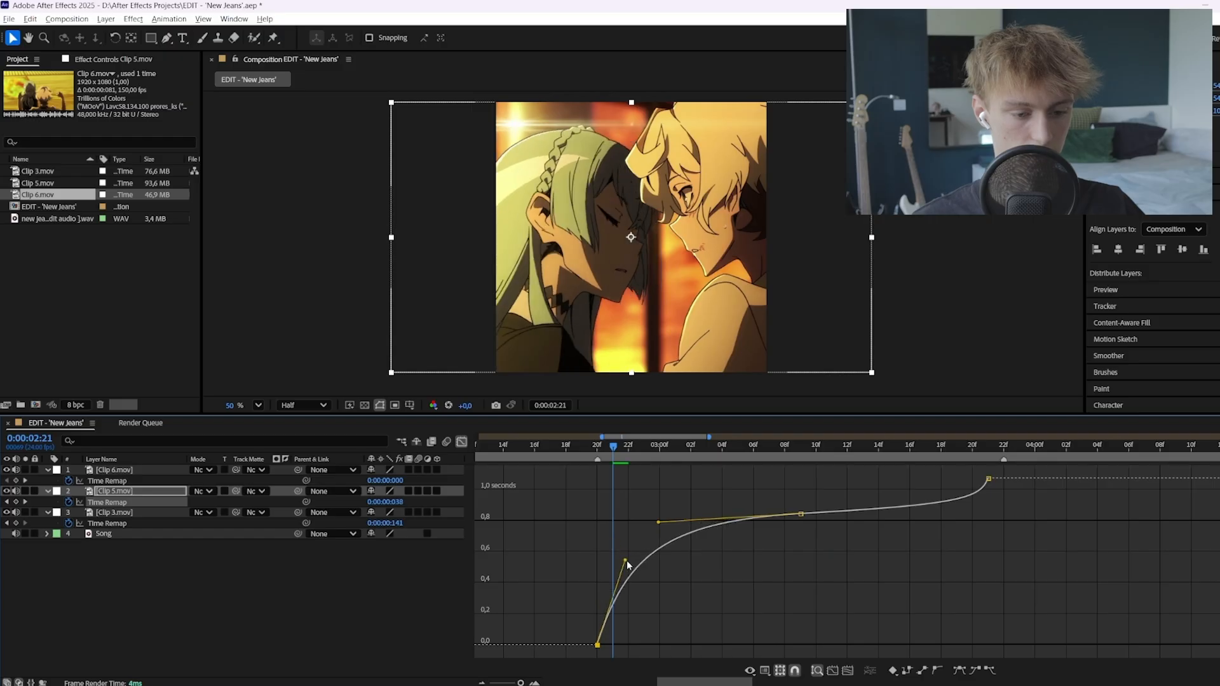
{"action": "left_click_drag", "start_coordinate": [615, 446], "coordinate": [536, 448]}
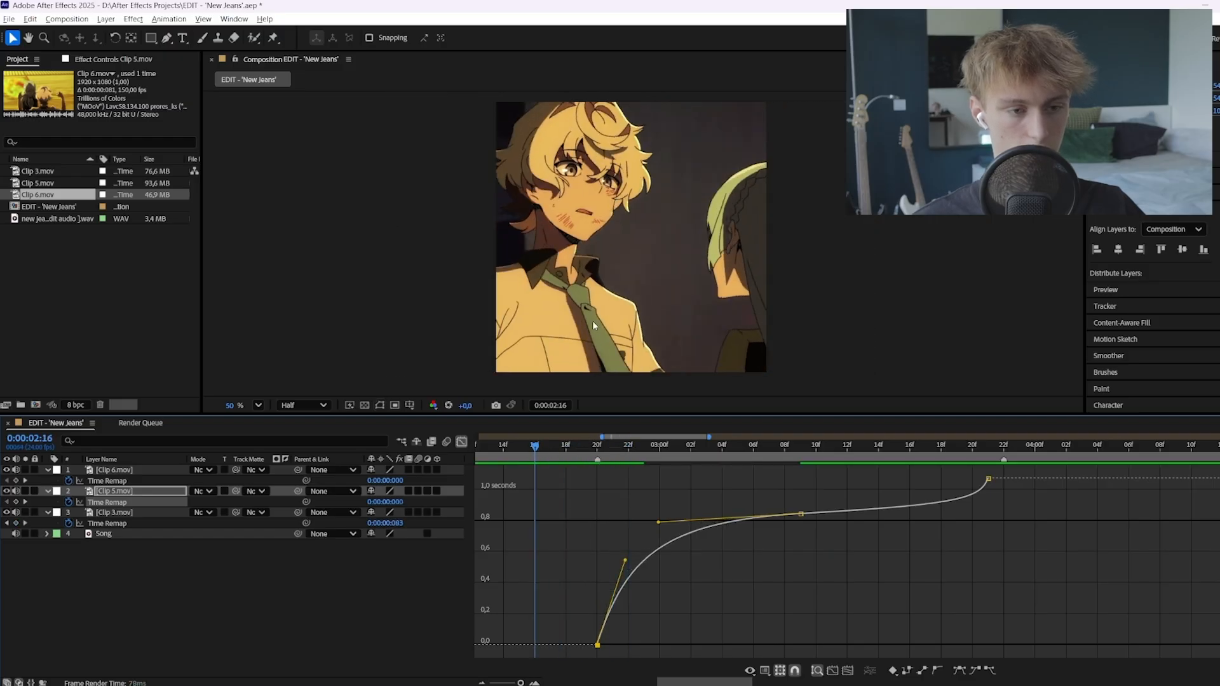
{"action": "key", "text": "space"}
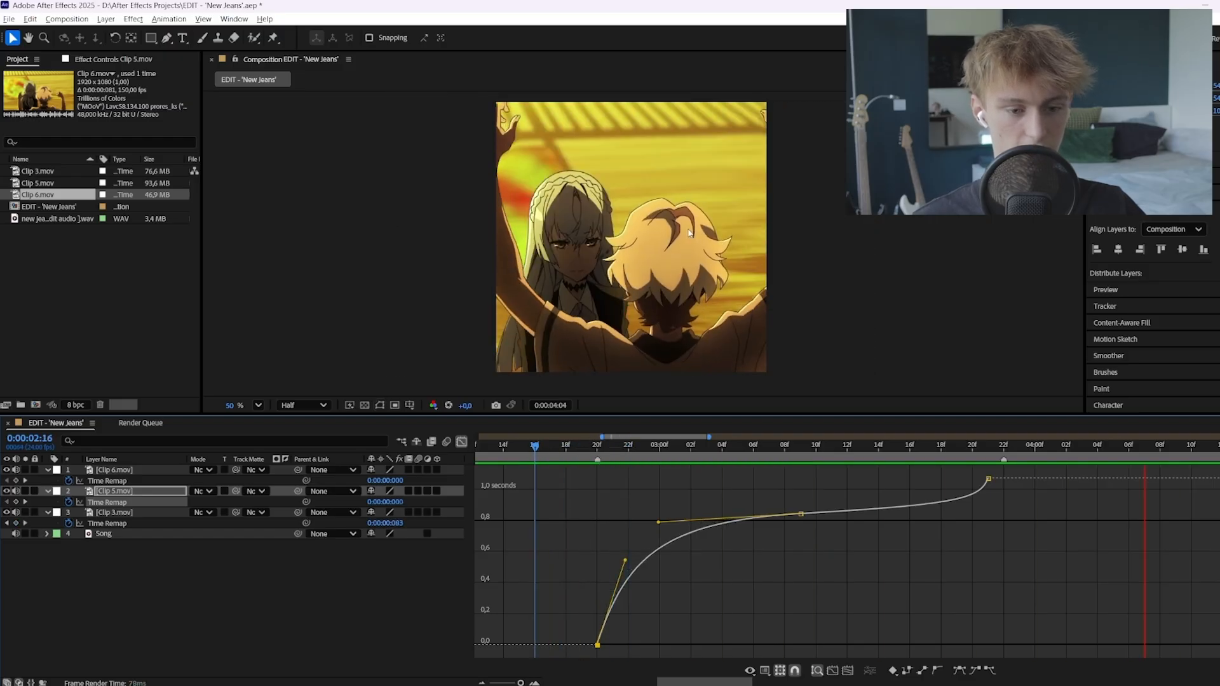
Lower Clip 5.mov's middle Time Remap keyframe at 0:00:03:09 to just above 0.6 seconds and preview from 0:00:02:17
{"action": "left_click", "coordinate": [876, 446]}
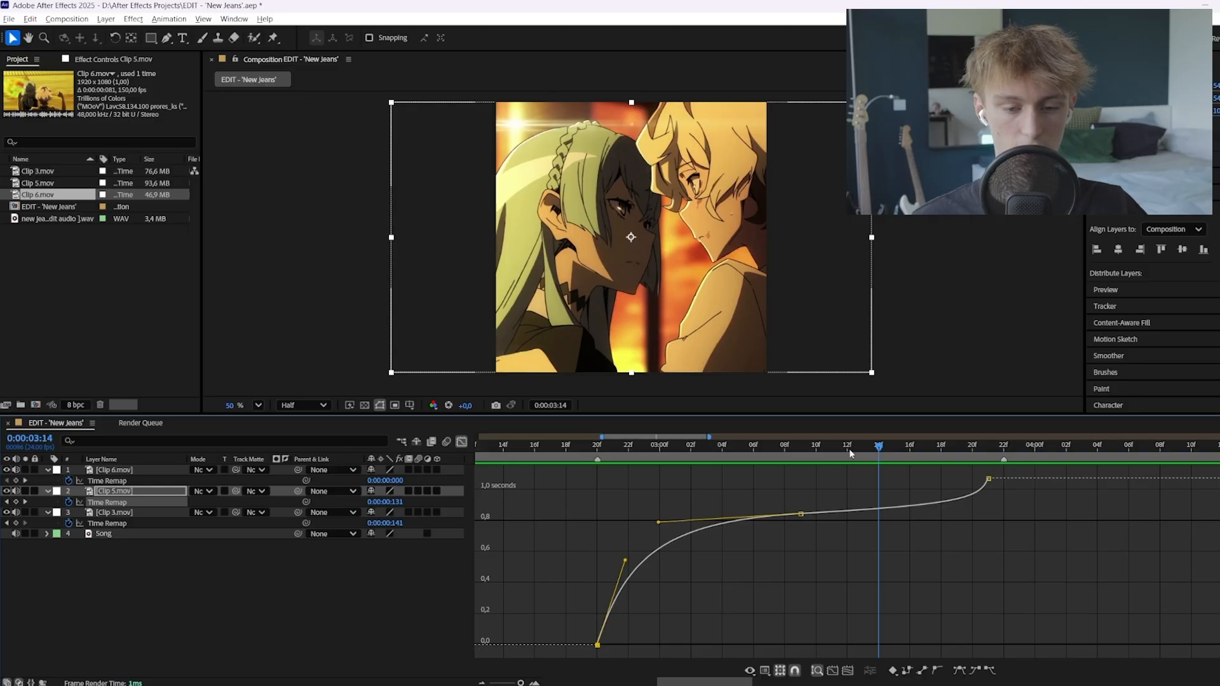
{"action": "left_click_drag", "start_coordinate": [850, 452], "coordinate": [799, 451]}
{"action": "mouse_move", "coordinate": [800, 516]}
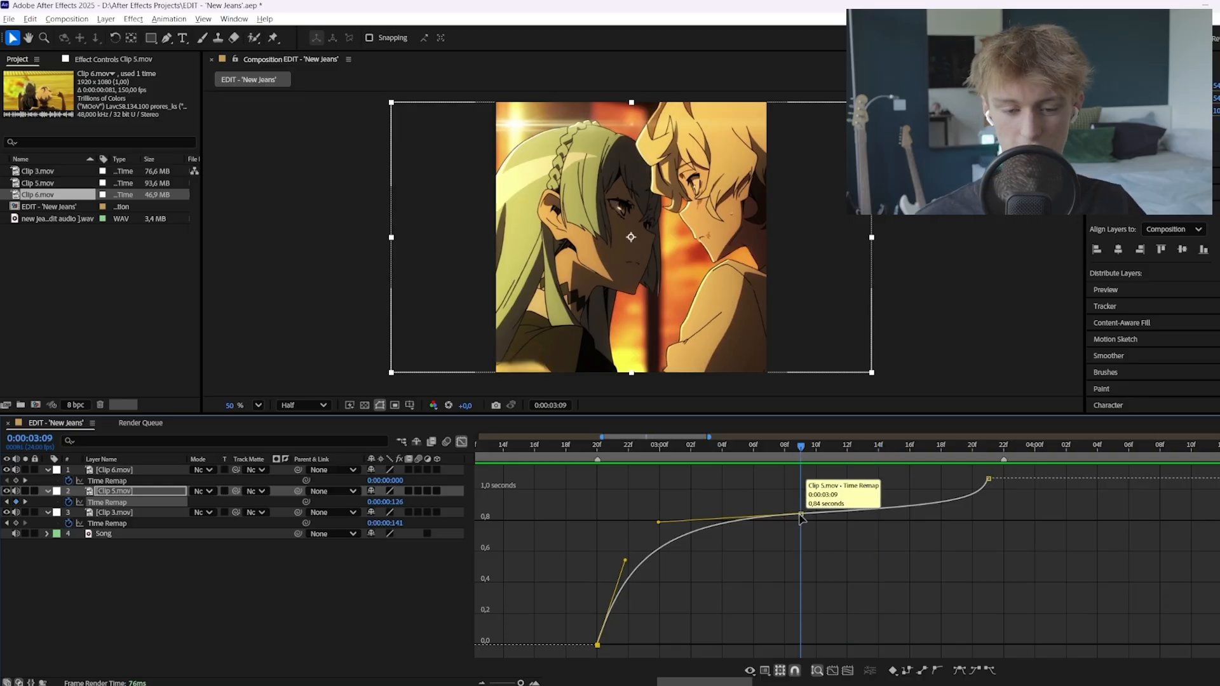
{"action": "left_click_drag", "start_coordinate": [801, 515], "coordinate": [802, 556]}
{"action": "left_click", "coordinate": [550, 446]}
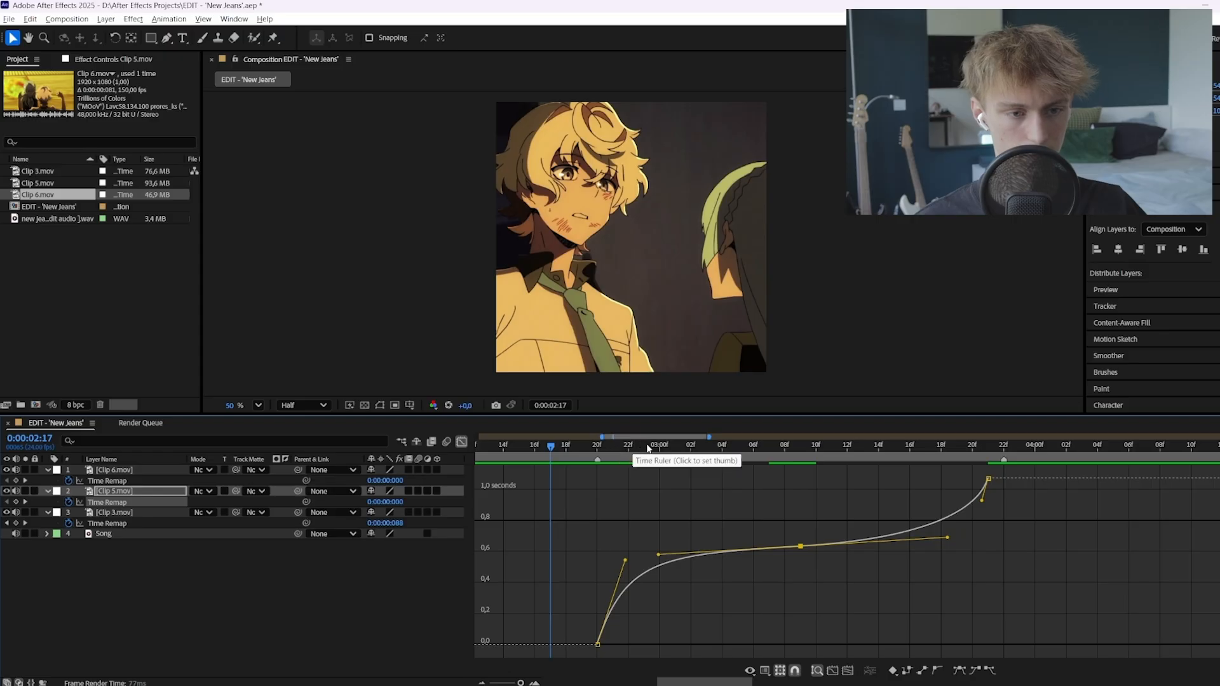
{"action": "key", "text": "space"}
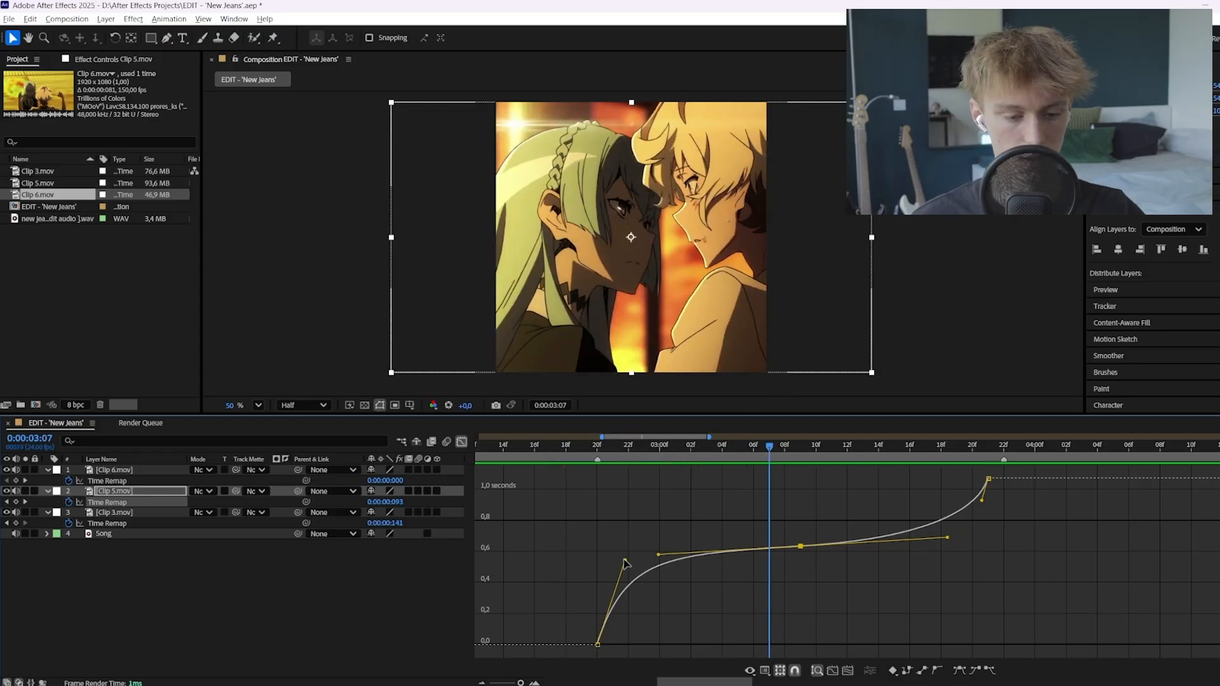
Lower Clip 5.mov's middle keyframe to about 0.56 seconds, adjust the handles leading into it for a smoother slowdown, and preview it
{"action": "left_click_drag", "start_coordinate": [625, 561], "coordinate": [644, 560]}
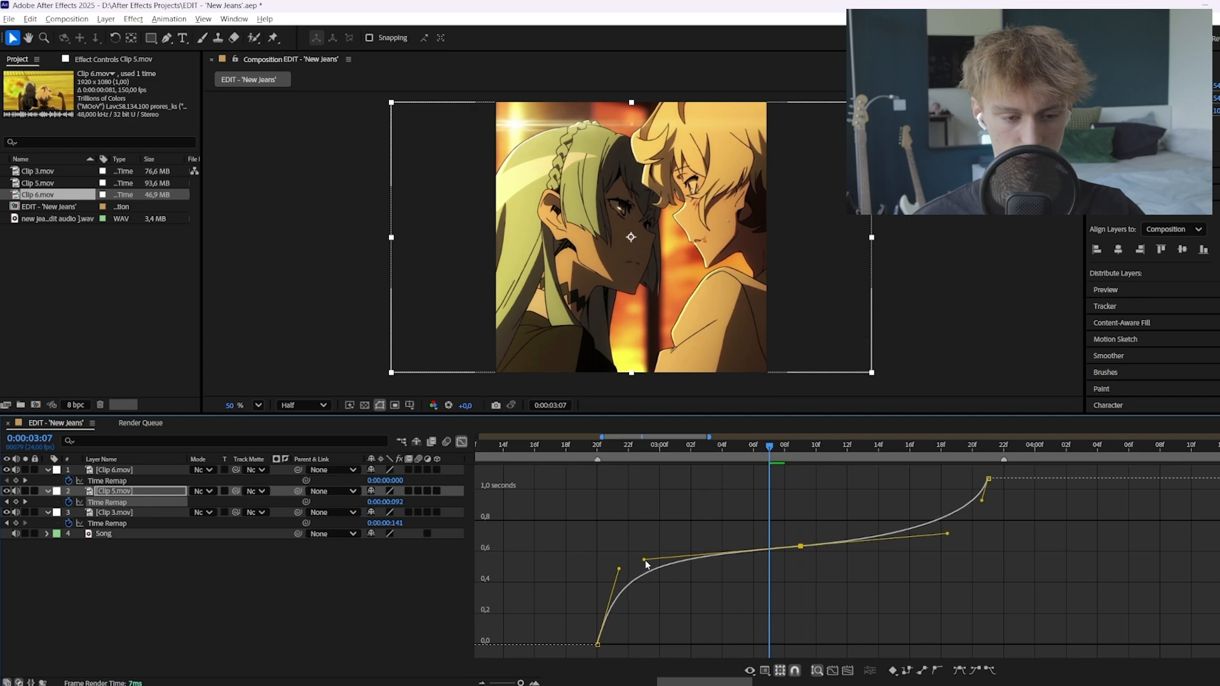
{"action": "mouse_move", "coordinate": [631, 447]}
{"action": "left_mouse_down"}
{"action": "mouse_move", "coordinate": [534, 446]}
{"action": "mouse_move", "coordinate": [628, 448]}
{"action": "left_mouse_up"}
{"action": "left_click_drag", "start_coordinate": [801, 546], "coordinate": [798, 558]}
{"action": "left_click_drag", "start_coordinate": [619, 570], "coordinate": [618, 578]}
{"action": "left_click", "coordinate": [535, 448]}
{"action": "key", "text": "space"}
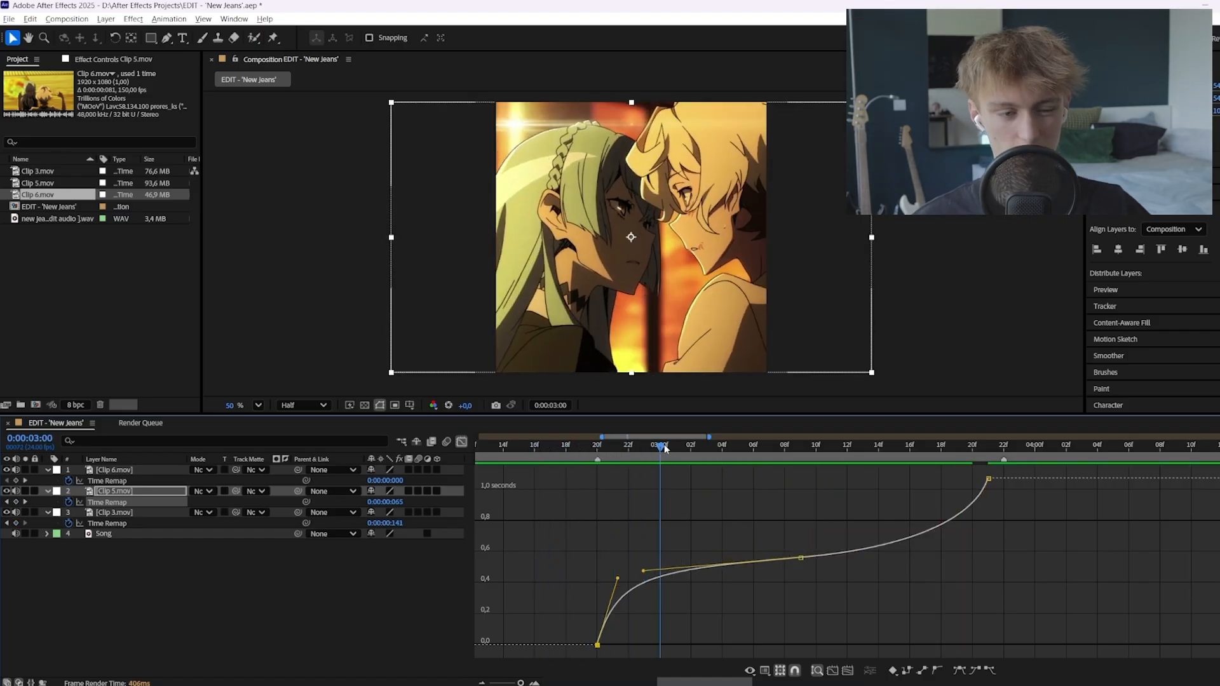
Step through Clip 5.mov frame by frame between 0:00:02:22 and 0:00:03:02, and scrub its ending, to examine the speed change
{"action": "left_click_drag", "start_coordinate": [665, 445], "coordinate": [693, 438]}
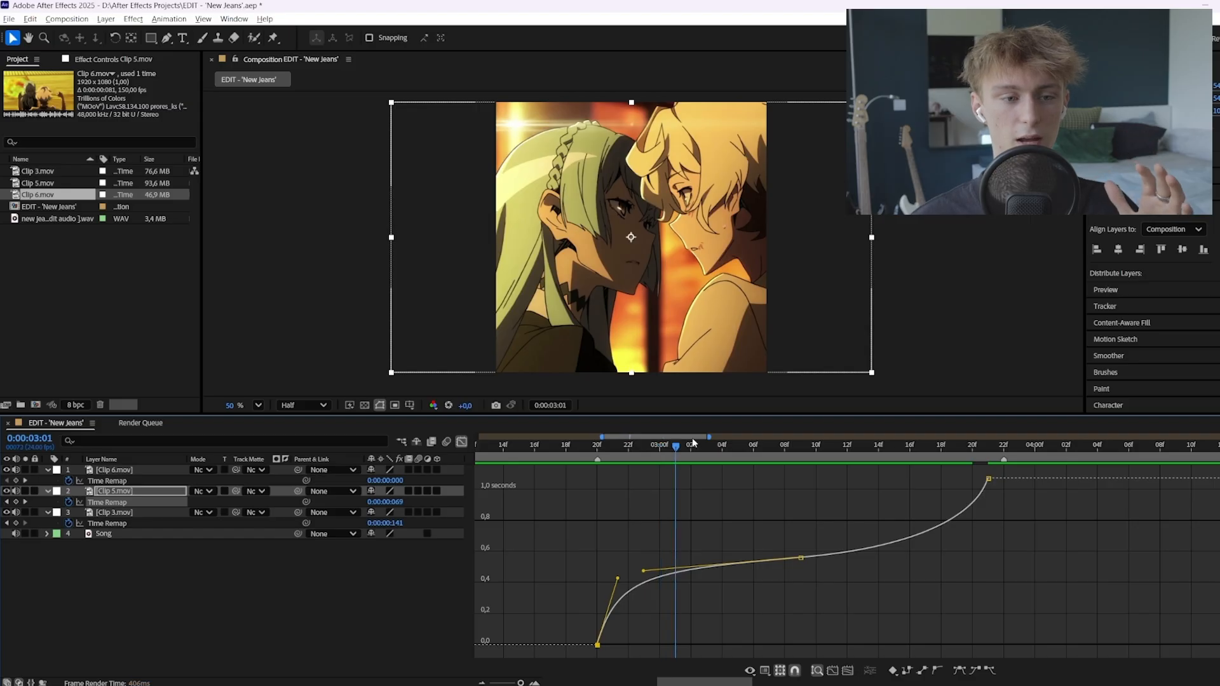
{"action": "left_click", "coordinate": [691, 444]}
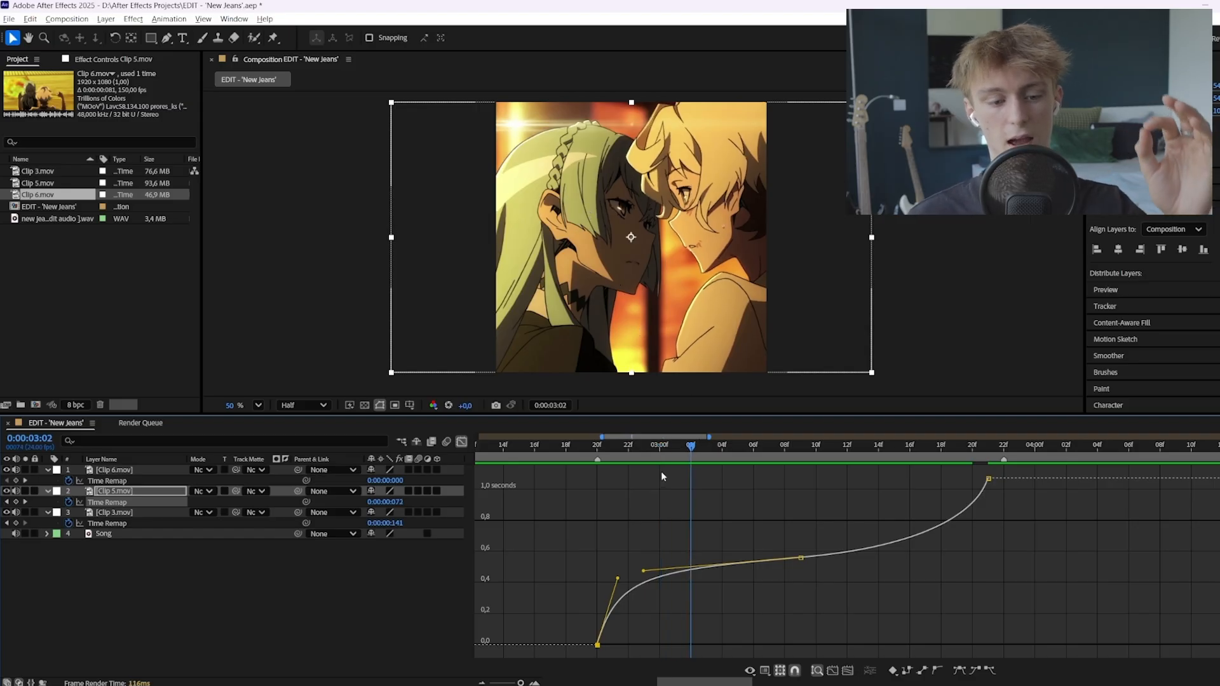
{"action": "key", "text": "Page_Up"}
{"action": "key", "text": "Page_Up"}
{"action": "key", "text": "Page_Up"}
{"action": "key", "text": "Page_Up"}
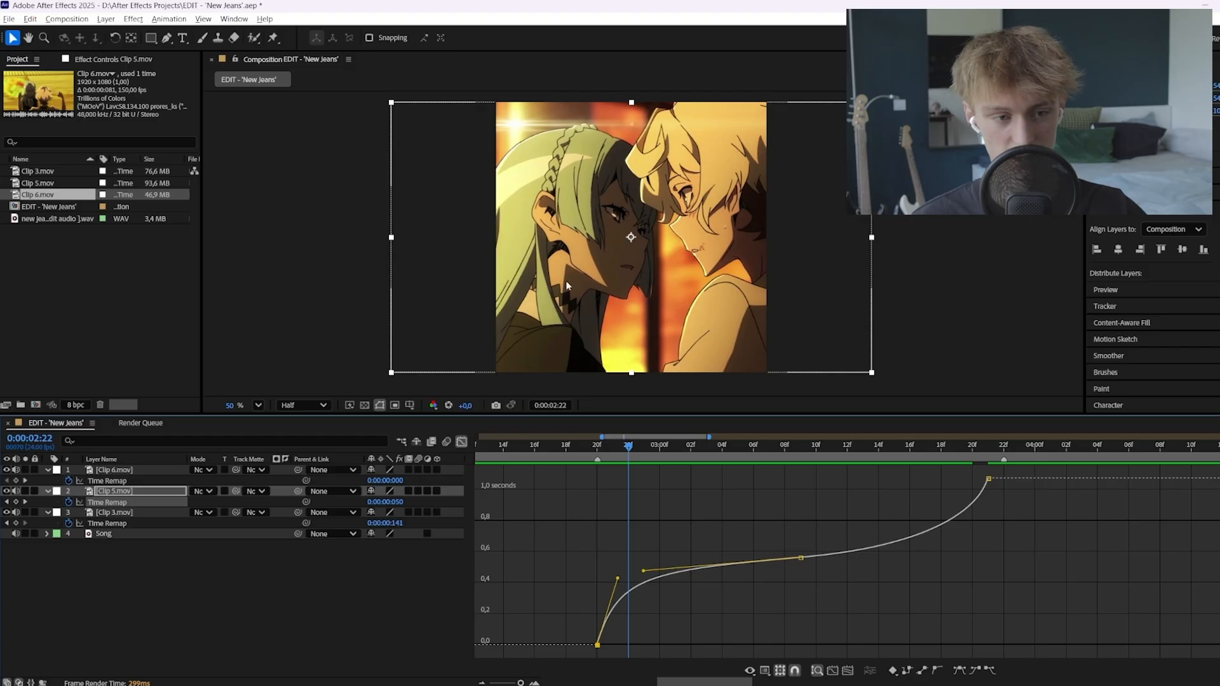
{"action": "left_click_drag", "start_coordinate": [628, 452], "coordinate": [663, 448]}
{"action": "key", "text": "Page_Down"}
{"action": "key", "text": "Page_Down"}
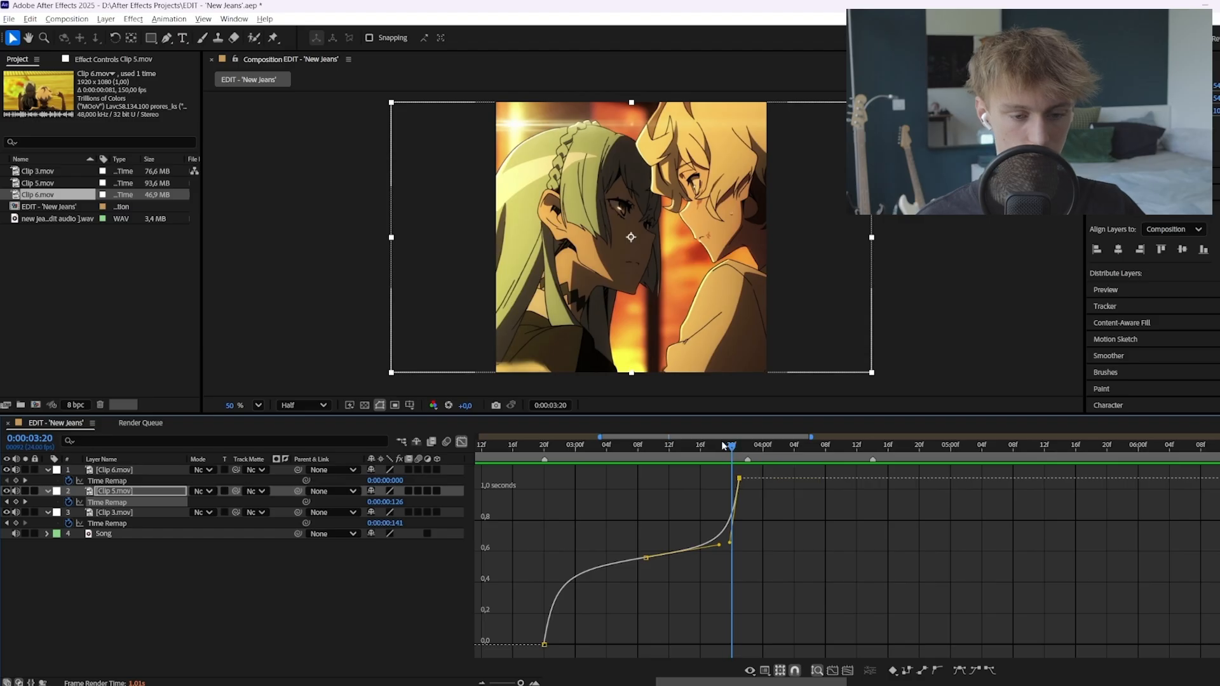
{"action": "left_click_drag", "start_coordinate": [727, 446], "coordinate": [626, 449]}
Leave the Graph Editor and add a Time Remap keyframe to Clip 6.mov at 0:00:04:05
{"action": "left_click", "coordinate": [462, 441]}
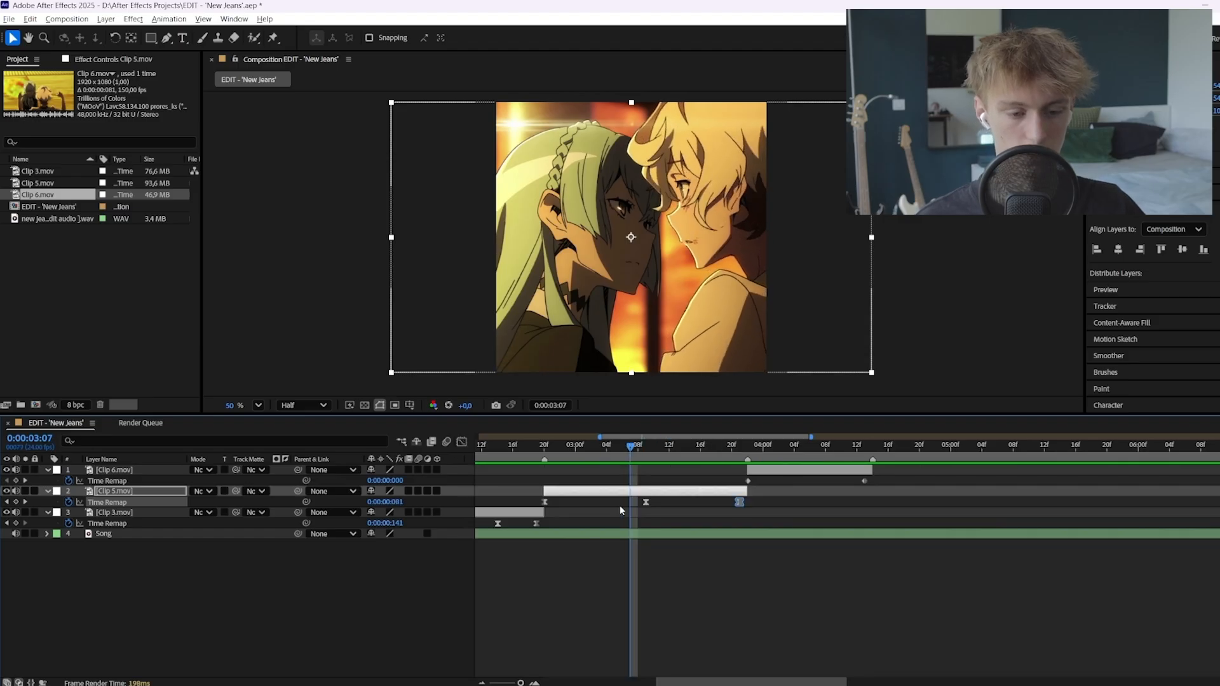
{"action": "scroll", "coordinate": [615, 508], "scroll_direction": "down", "scroll_amount": 2}
{"action": "left_click", "coordinate": [706, 444]}
{"action": "scroll", "coordinate": [699, 497], "scroll_direction": "up", "scroll_amount": 2}
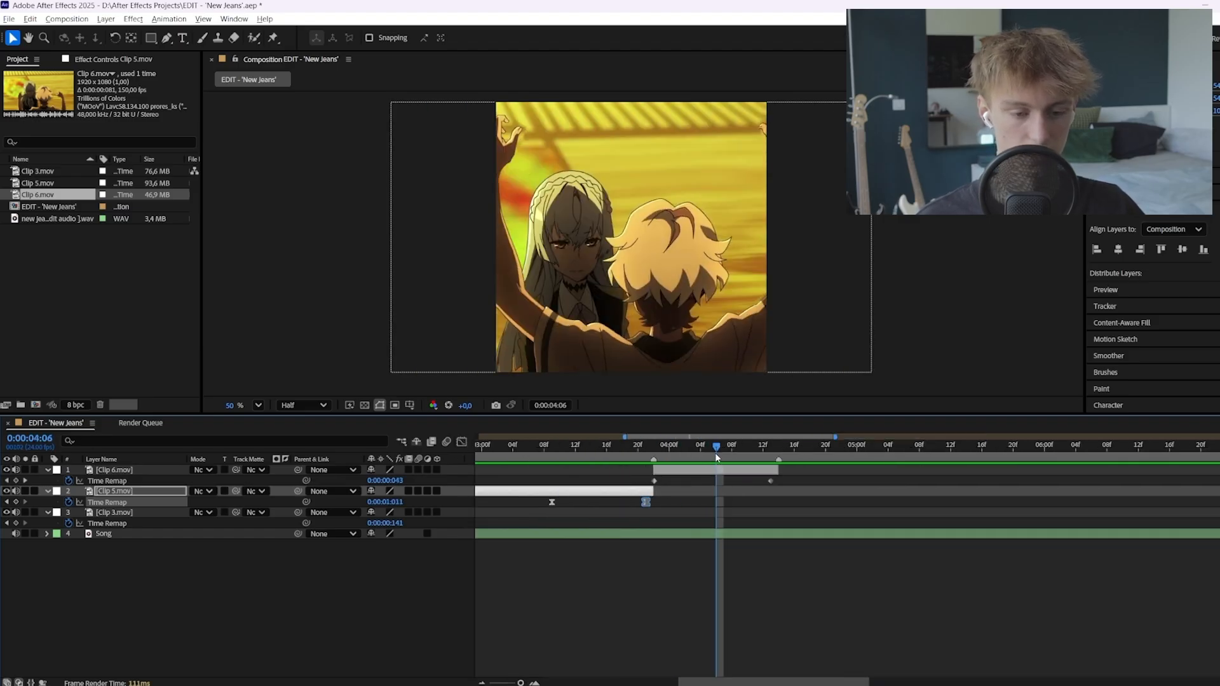
{"action": "left_click", "coordinate": [711, 448]}
{"action": "scroll", "coordinate": [709, 483], "scroll_direction": "up", "scroll_amount": 1}
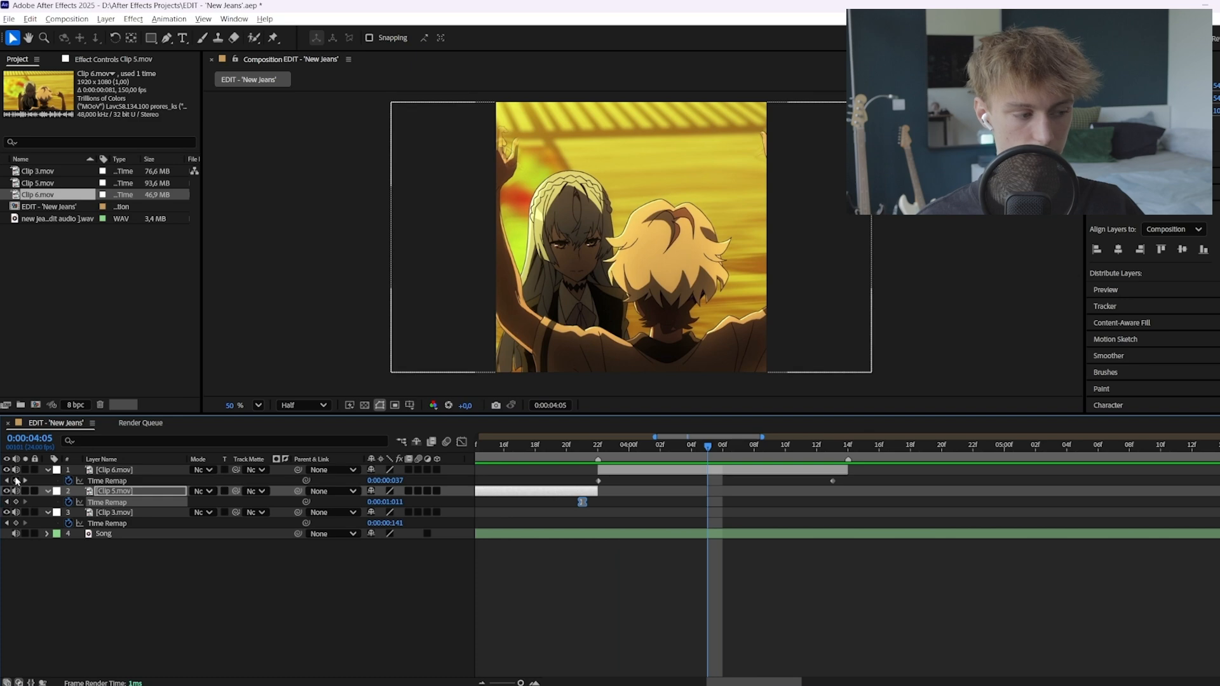
{"action": "left_click", "coordinate": [16, 481]}
Move Clip 6.mov's middle Time Remap keyframe to 0:00:04:06 and apply Easy Ease to all three of its keyframes
{"action": "left_click_drag", "start_coordinate": [859, 477], "coordinate": [827, 485]}
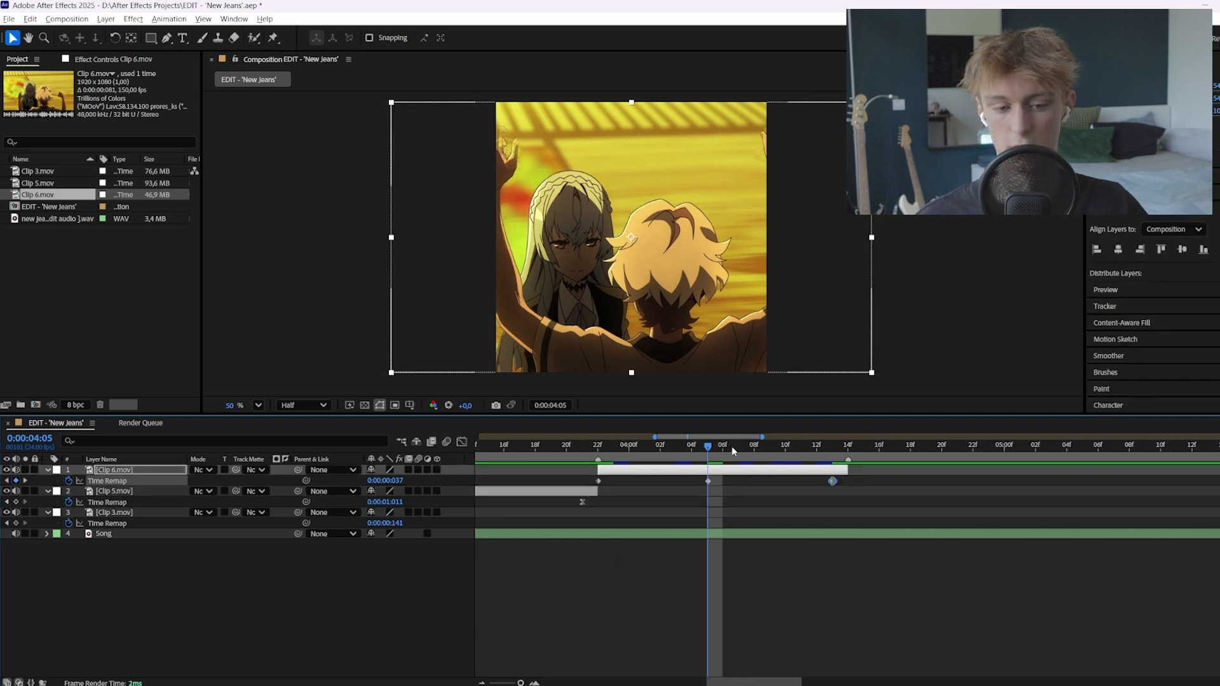
{"action": "left_click", "coordinate": [727, 447]}
{"action": "left_click_drag", "start_coordinate": [709, 482], "coordinate": [723, 481]}
{"action": "left_click_drag", "start_coordinate": [867, 489], "coordinate": [565, 474]}
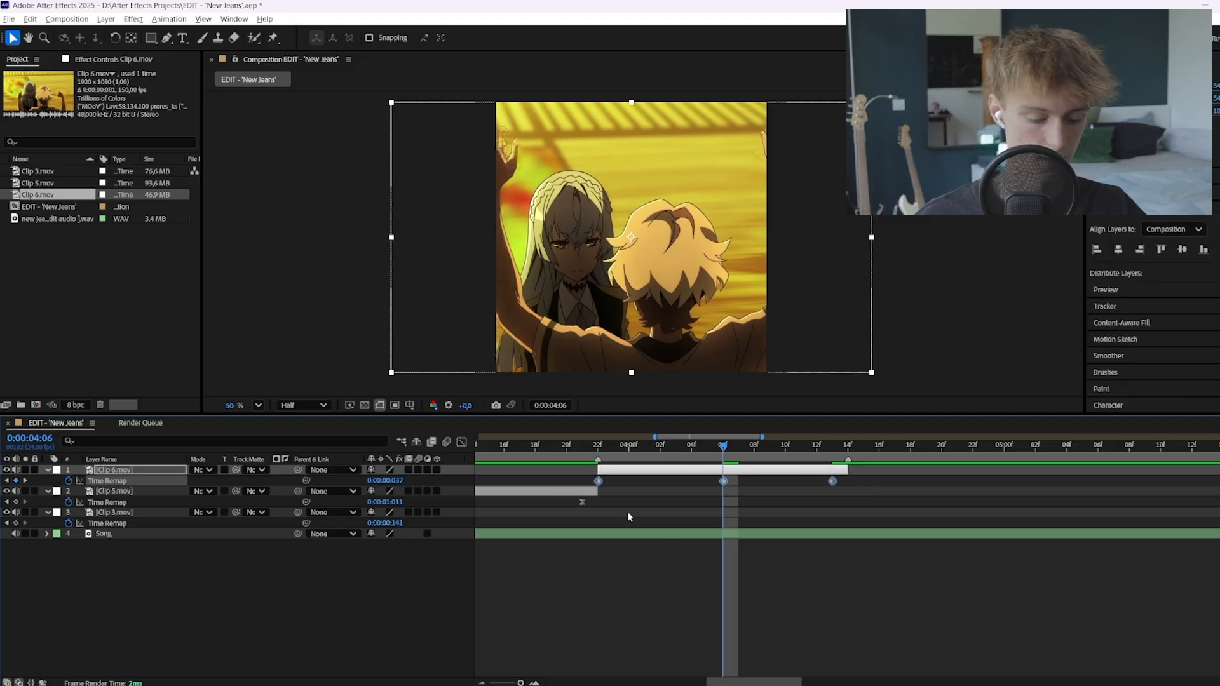
Show Clip 6.mov's Time Remap curve in the Graph Editor and play the transition from 0:00:03:16
{"action": "left_click", "coordinate": [461, 441]}
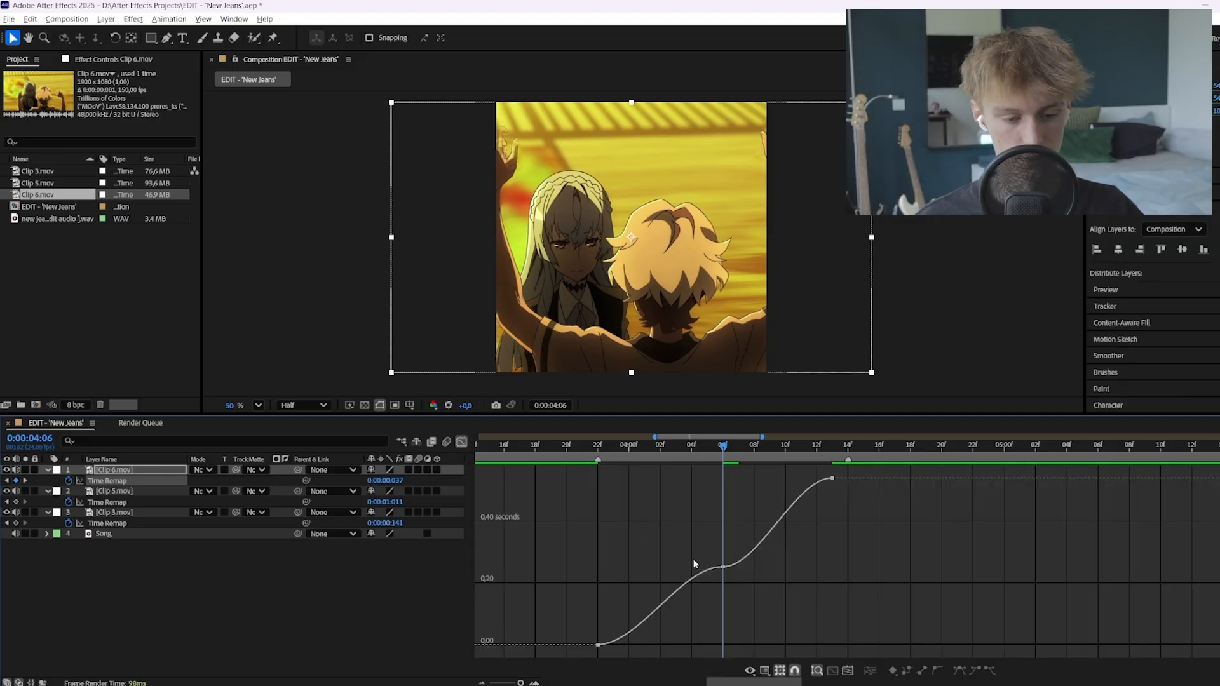
{"action": "left_click_drag", "start_coordinate": [660, 450], "coordinate": [504, 454]}
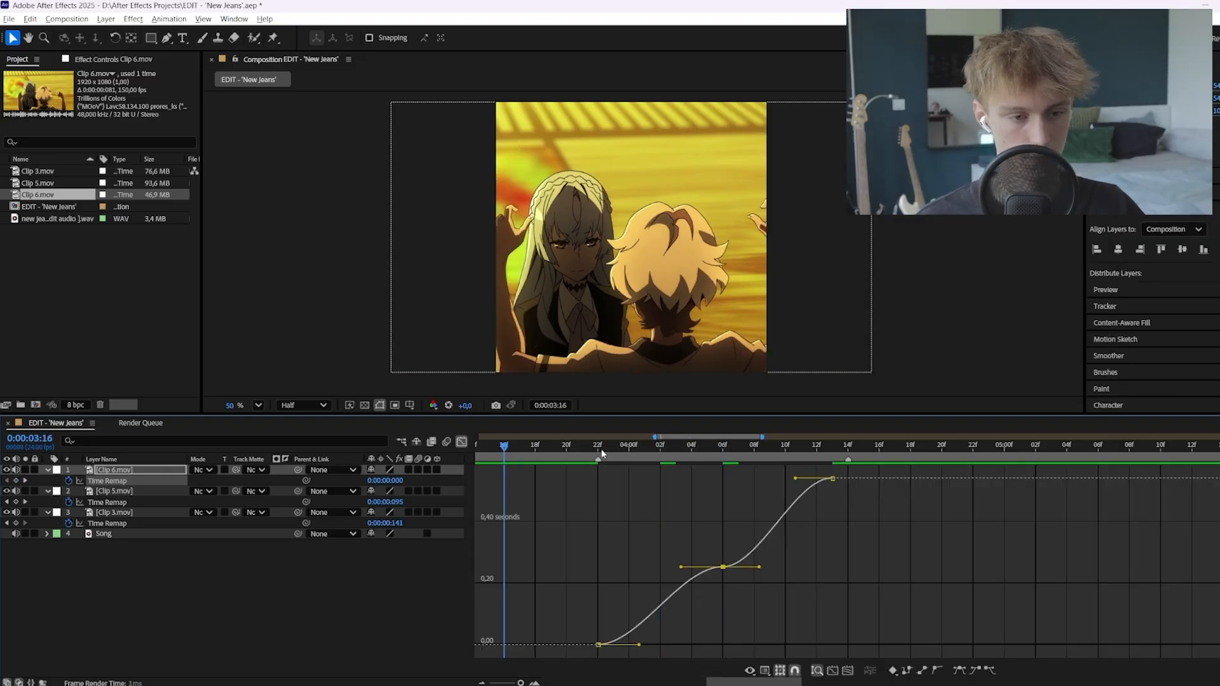
{"action": "key", "text": "space"}
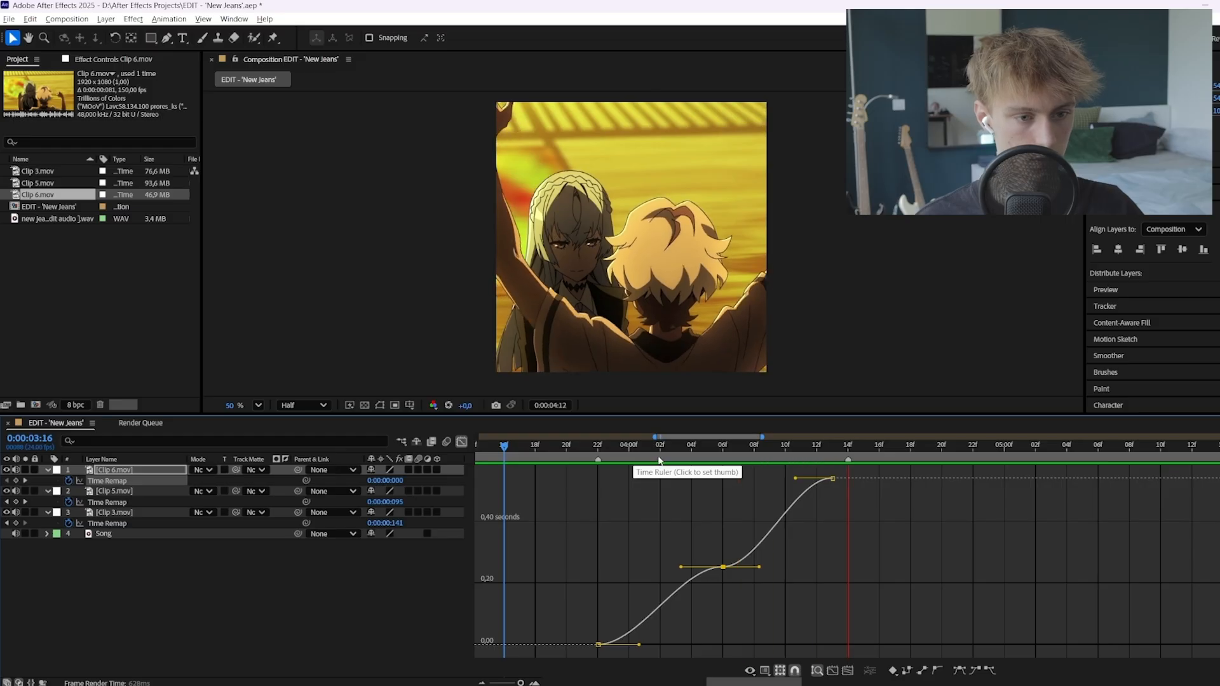
{"action": "left_click", "coordinate": [725, 462]}
{"action": "mouse_move", "coordinate": [724, 463]}
{"action": "left_mouse_down"}
{"action": "mouse_move", "coordinate": [754, 463]}
{"action": "mouse_move", "coordinate": [675, 446]}
{"action": "mouse_move", "coordinate": [721, 449]}
{"action": "left_mouse_up"}
{"action": "scroll", "coordinate": [681, 505], "scroll_direction": "down", "scroll_amount": 2}
{"action": "scroll", "coordinate": [681, 505], "scroll_direction": "up", "scroll_amount": 2}
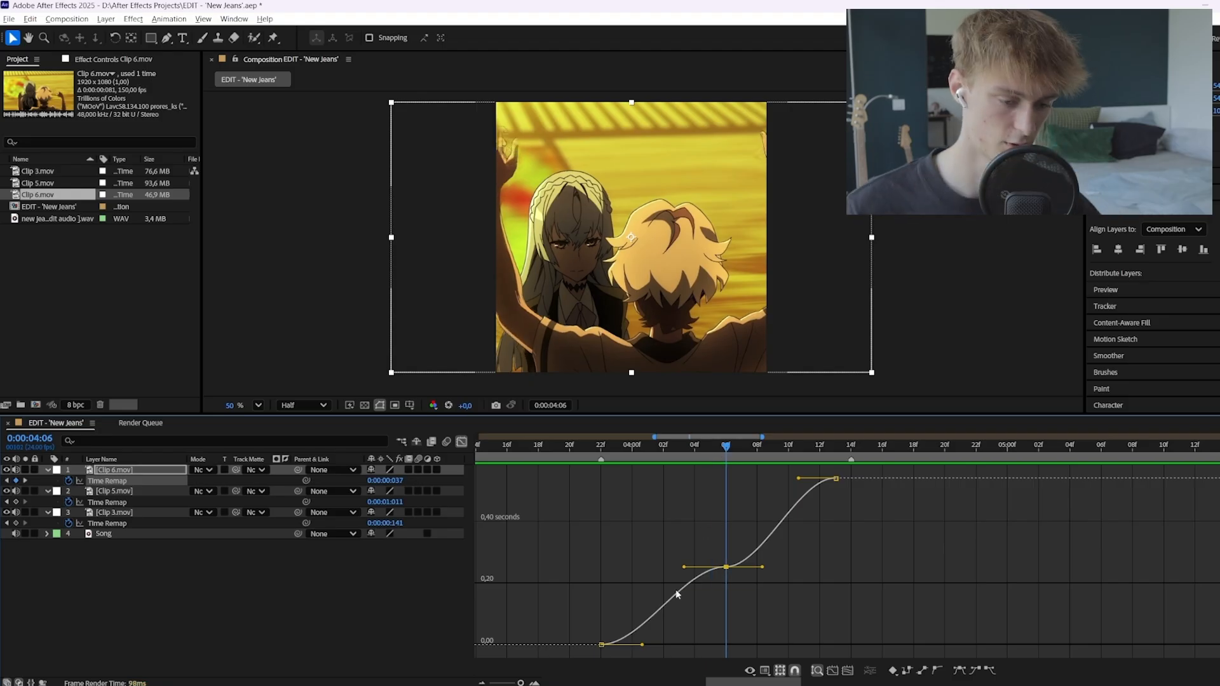
Give Clip 6.mov's curve a steep start, raise its middle keyframe to just above 0.40 seconds, and preview from 0:00:03:19
{"action": "left_click_drag", "start_coordinate": [644, 647], "coordinate": [620, 576]}
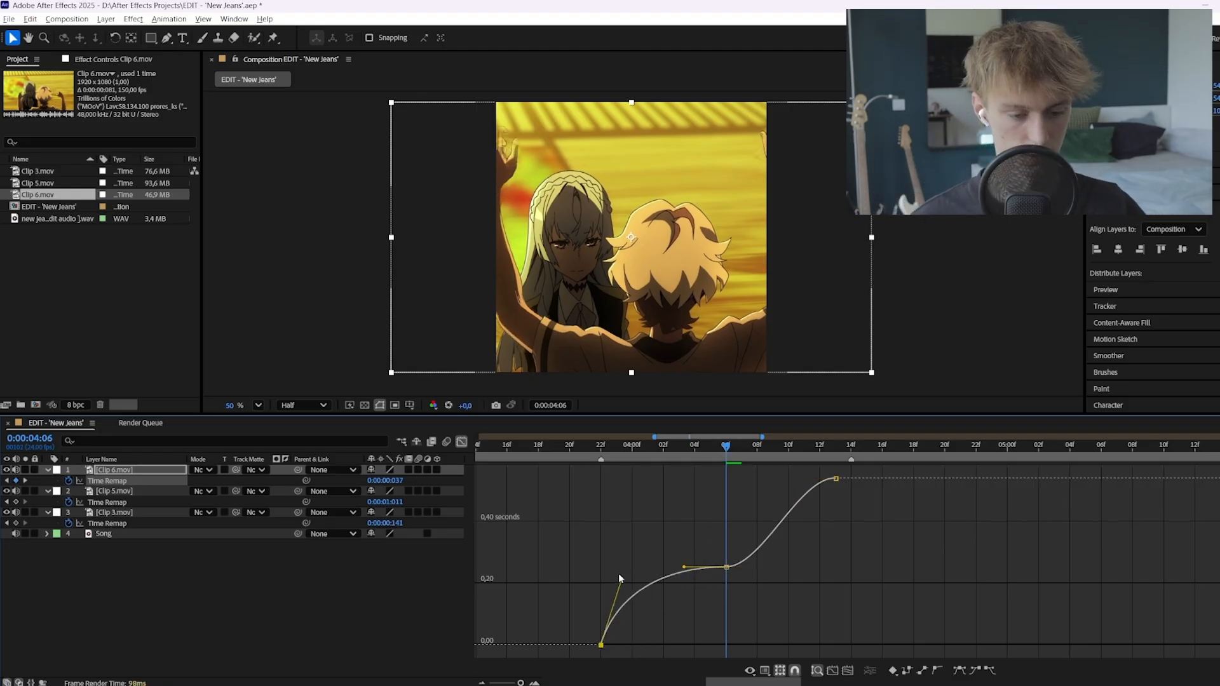
{"action": "left_click_drag", "start_coordinate": [726, 566], "coordinate": [724, 513]}
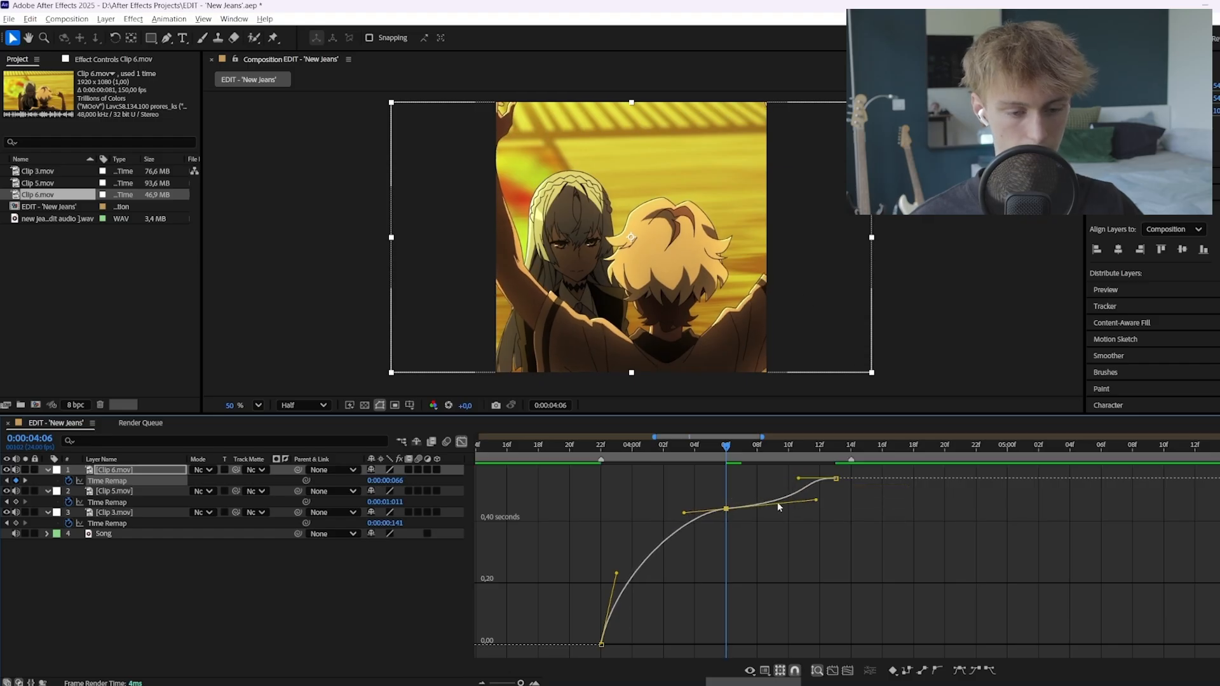
{"action": "left_click_drag", "start_coordinate": [604, 446], "coordinate": [554, 447]}
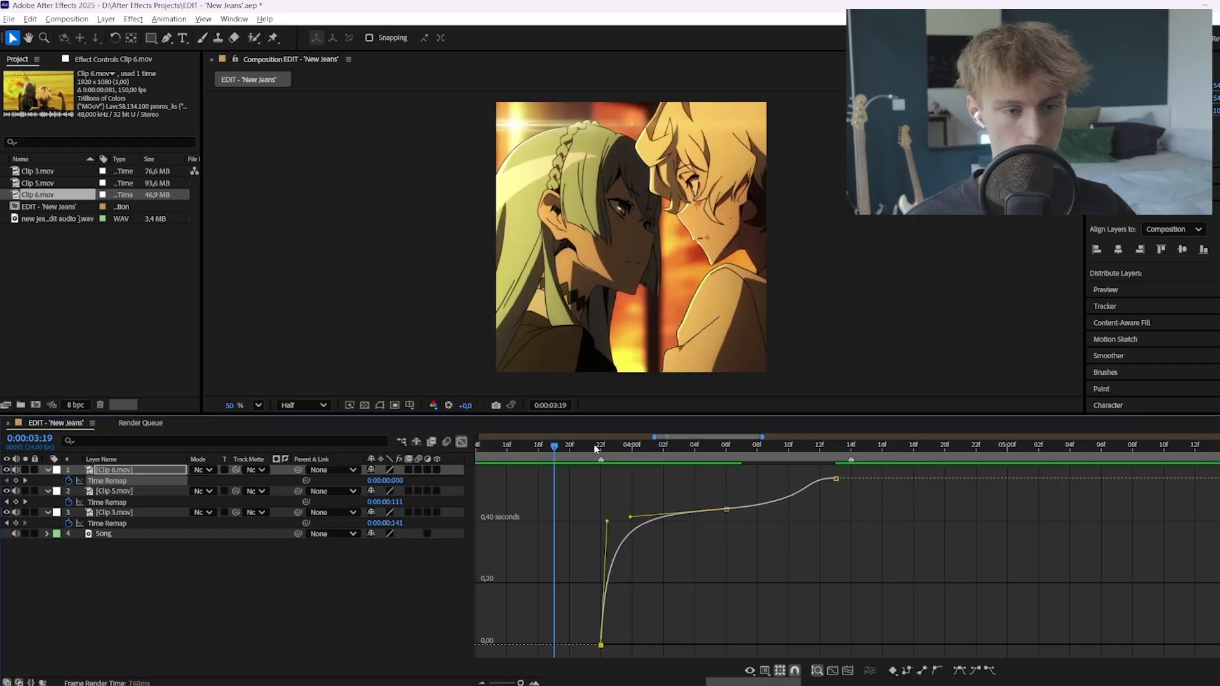
{"action": "key", "text": "space"}
{"action": "key", "text": "space"}
{"action": "left_click", "coordinate": [600, 444]}
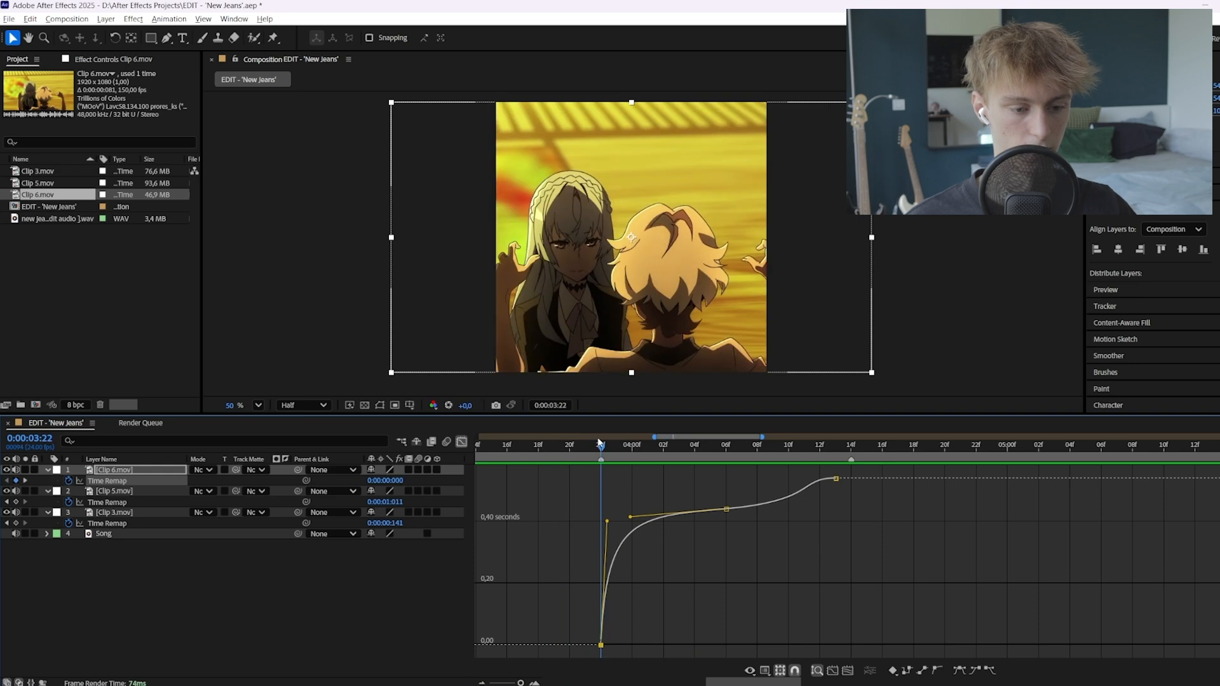
{"action": "left_click_drag", "start_coordinate": [603, 520], "coordinate": [610, 534]}
Lower Clip 6.mov's last Time Remap keyframe to about 0.20 seconds and make the curve drop steeply into it
{"action": "left_click_drag", "start_coordinate": [620, 455], "coordinate": [832, 490]}
{"action": "left_click", "coordinate": [836, 478]}
{"action": "left_click", "coordinate": [726, 496]}
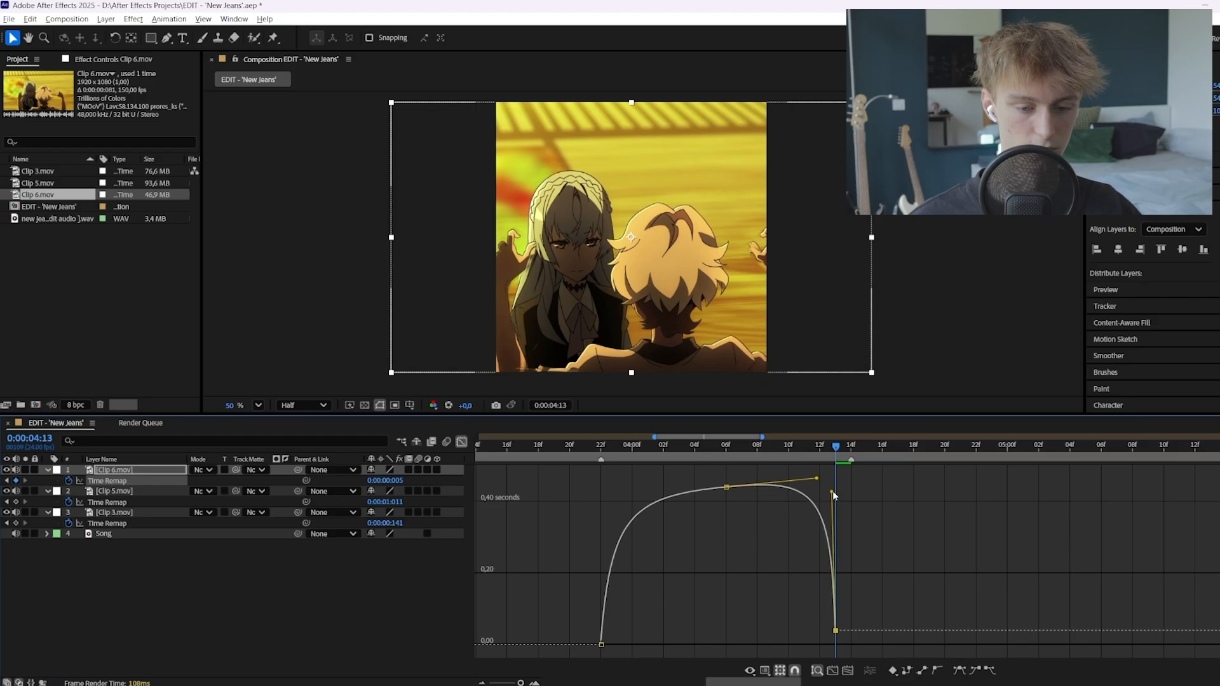
{"action": "left_click", "coordinate": [836, 632]}
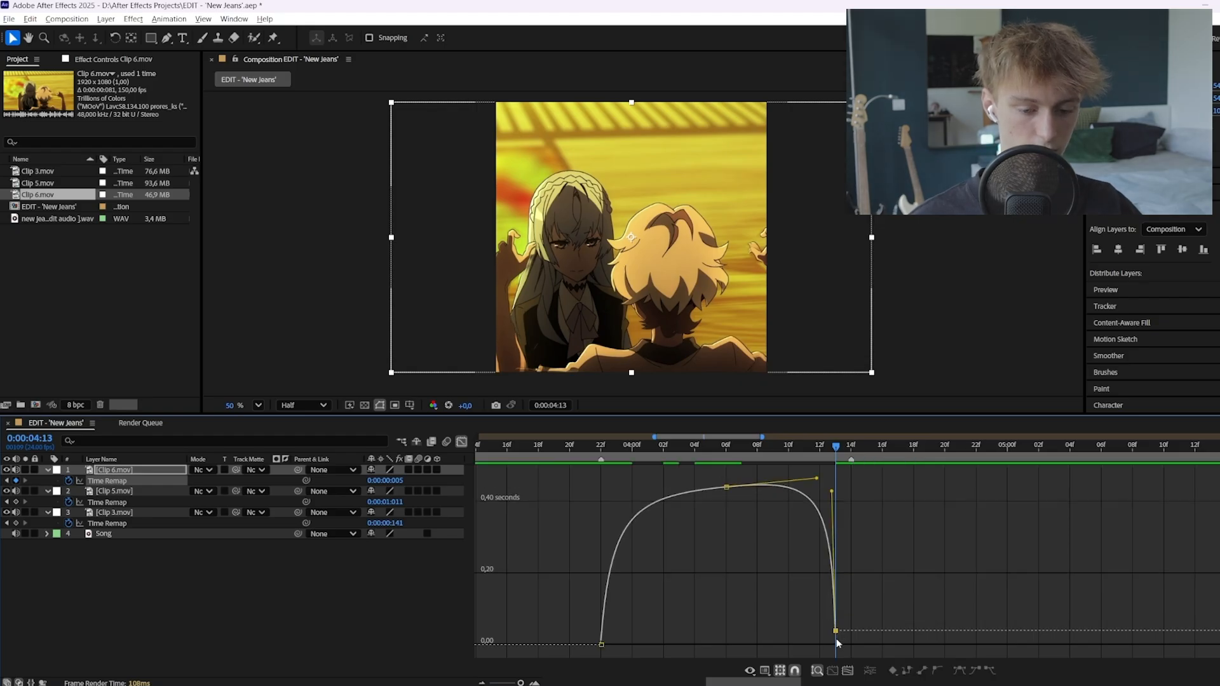
{"action": "left_click_drag", "start_coordinate": [836, 633], "coordinate": [836, 581]}
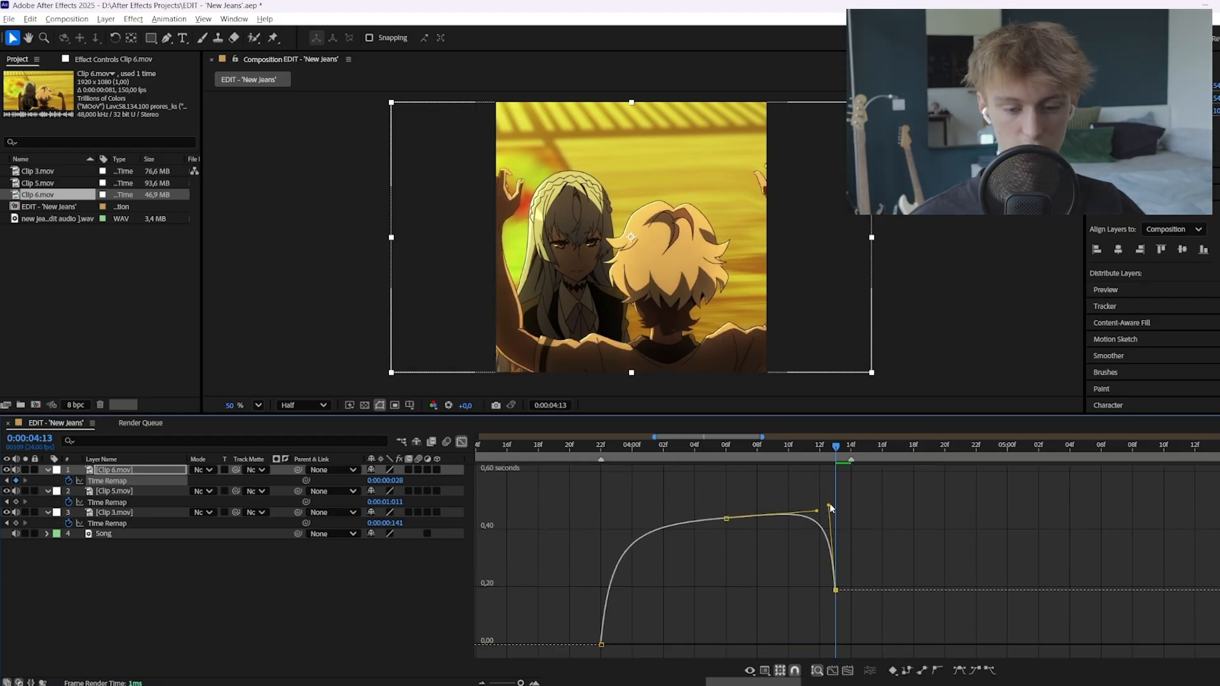
{"action": "left_click_drag", "start_coordinate": [830, 507], "coordinate": [829, 516]}
Preview Clip 6.mov's speed curve from 0:00:03:18 and inspect the frames up to 0:00:04:10
{"action": "left_click_drag", "start_coordinate": [824, 450], "coordinate": [539, 450]}
{"action": "key", "text": "space"}
{"action": "key", "text": "space"}
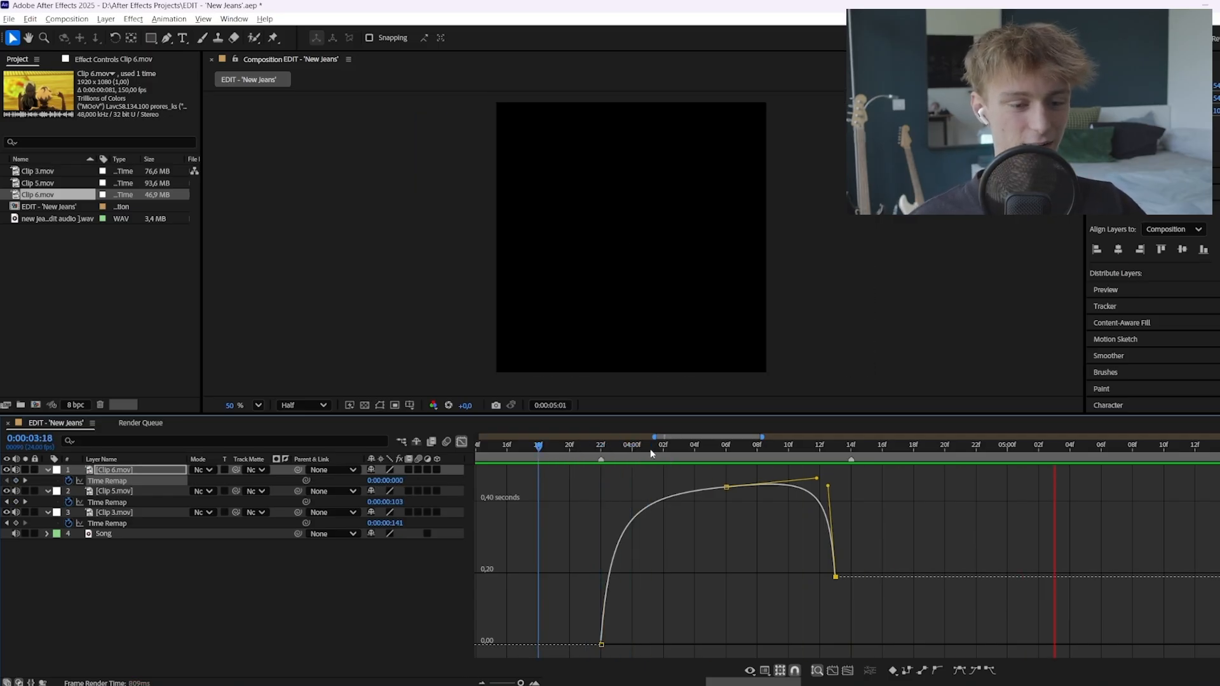
{"action": "left_click_drag", "start_coordinate": [649, 448], "coordinate": [763, 450]}
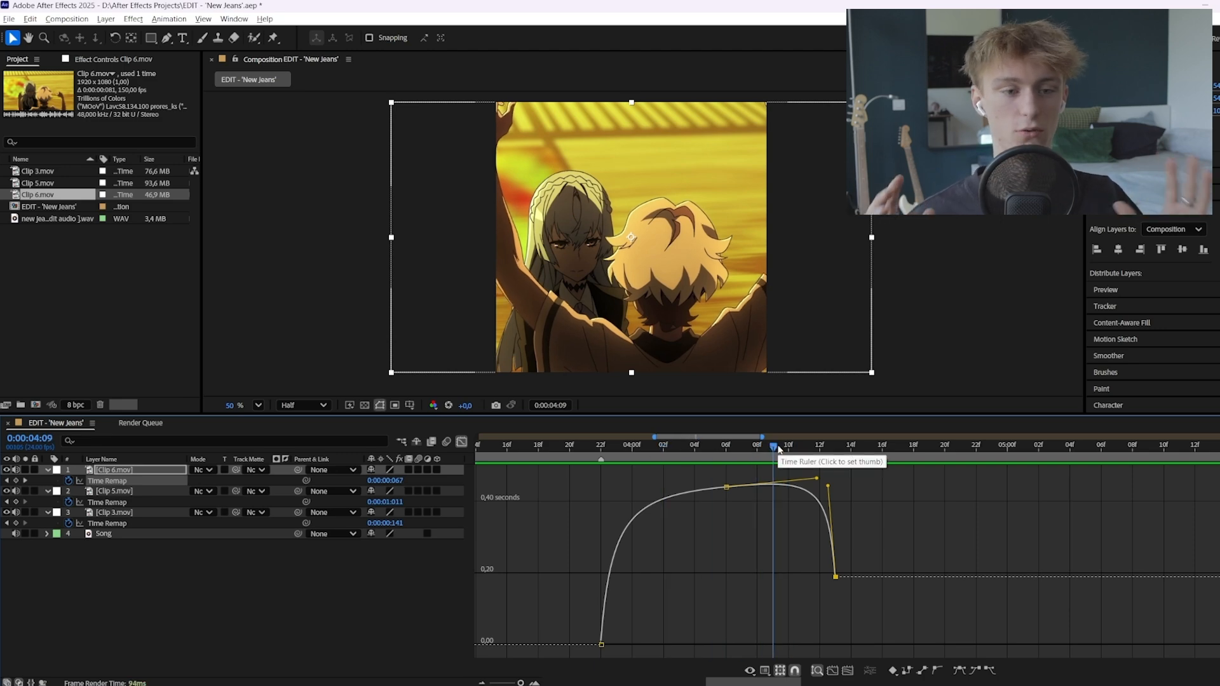
{"action": "mouse_move", "coordinate": [779, 449]}
{"action": "left_mouse_down"}
{"action": "mouse_move", "coordinate": [754, 447]}
{"action": "mouse_move", "coordinate": [789, 448]}
{"action": "left_mouse_up"}
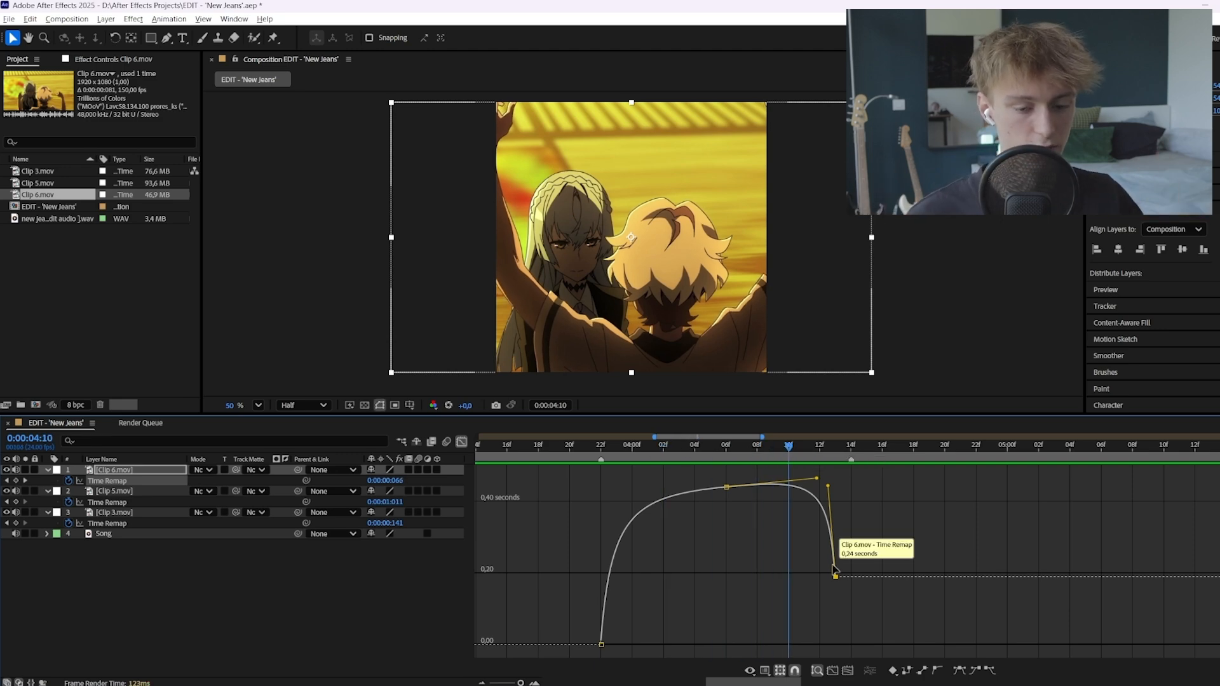
Try lowering Clip 6.mov's middle keyframe to about 0.25 seconds and raising its last one to about 0.45 seconds, with a softer start, and preview
{"action": "left_click_drag", "start_coordinate": [726, 488], "coordinate": [726, 554]}
{"action": "left_click_drag", "start_coordinate": [836, 573], "coordinate": [836, 472]}
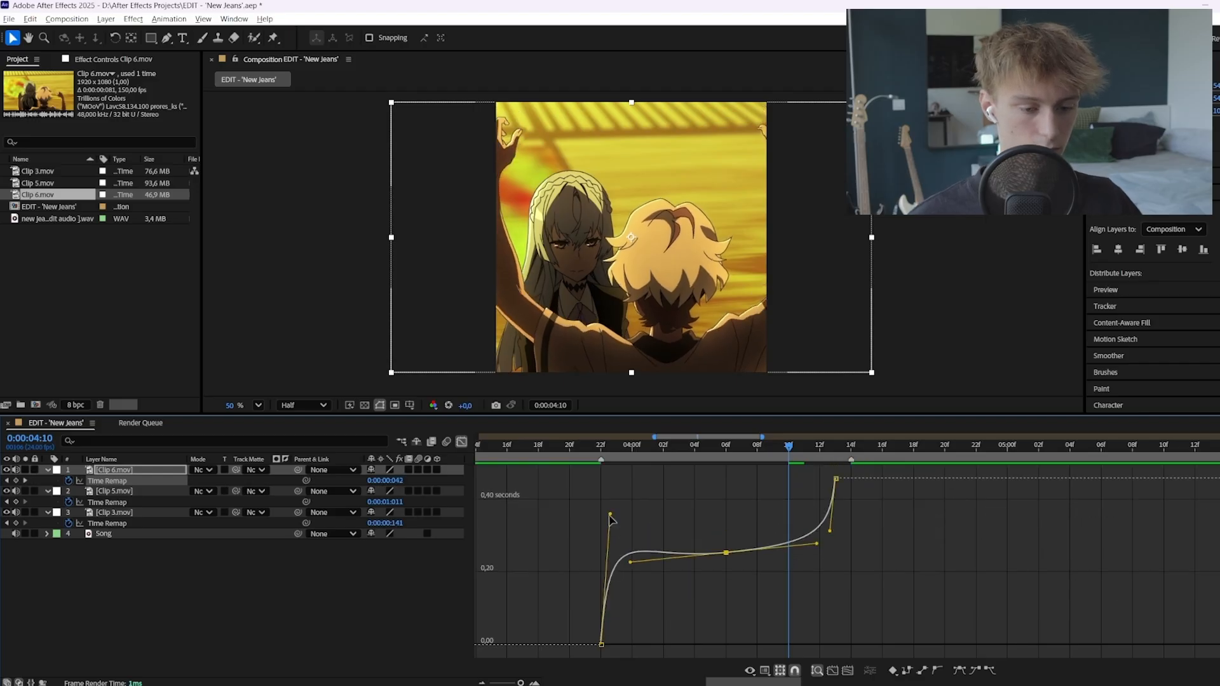
{"action": "left_click_drag", "start_coordinate": [609, 515], "coordinate": [610, 576]}
{"action": "left_click", "coordinate": [555, 448]}
{"action": "key", "text": "space"}
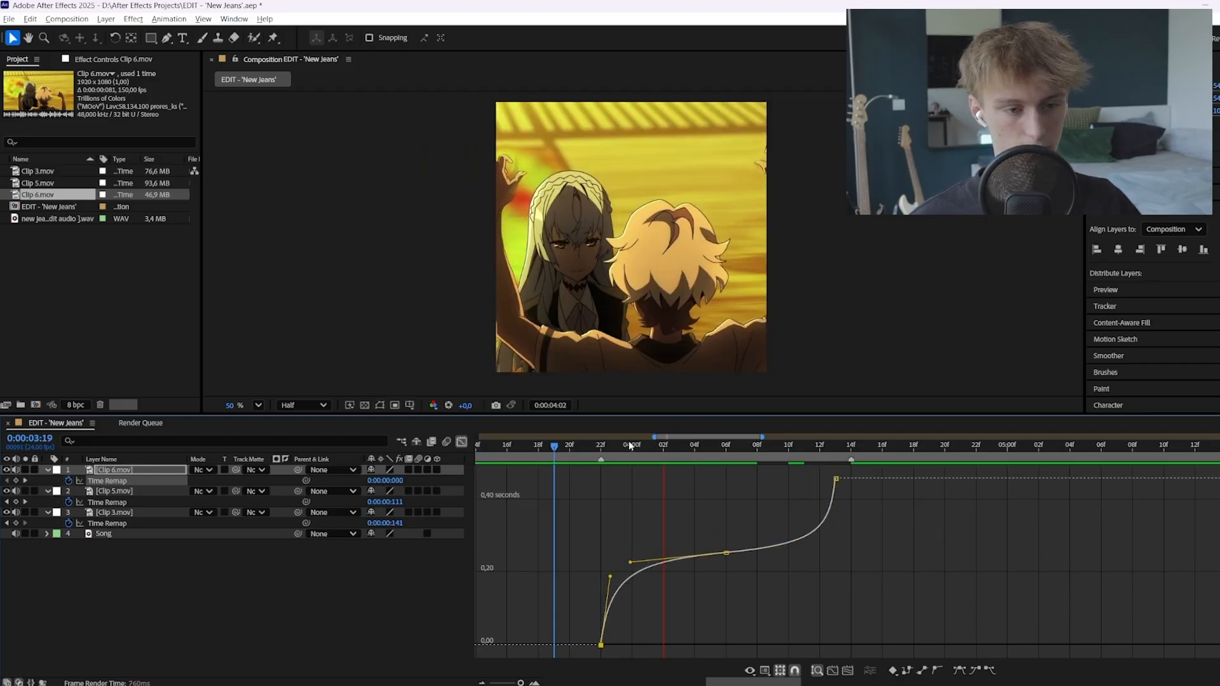
{"action": "key", "text": "space"}
{"action": "key", "text": "space"}
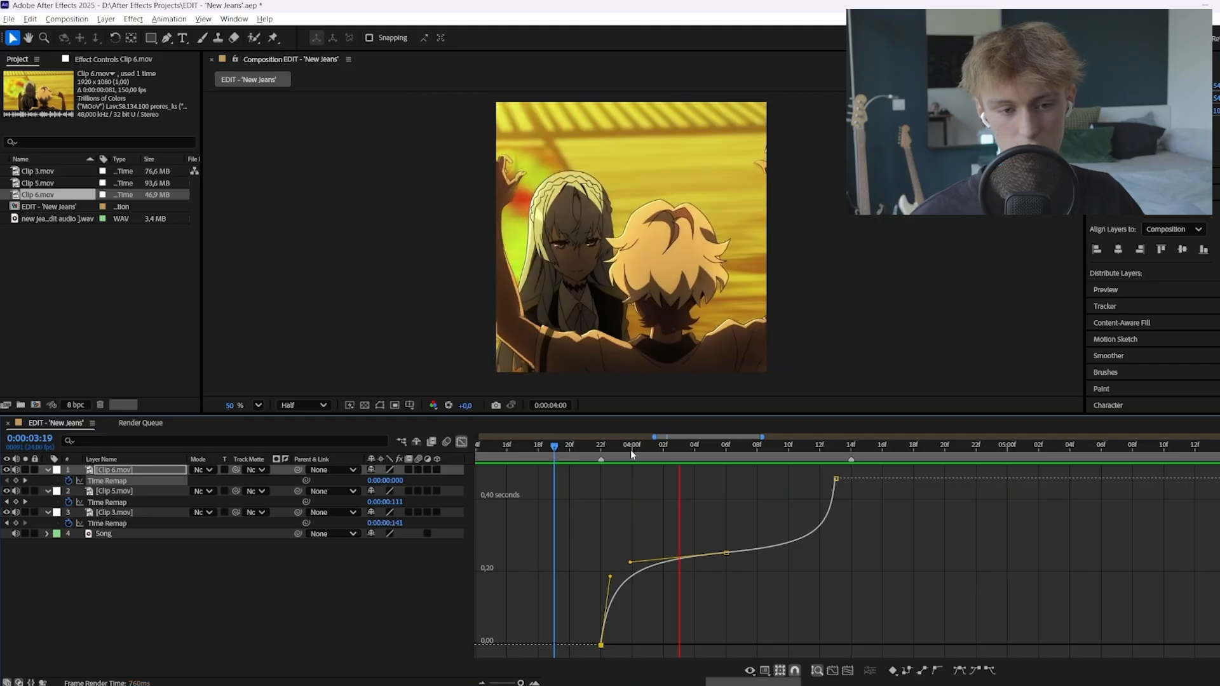
Undo the last changes to Clip 6.mov's start handle, middle keyframe and last keyframe
{"action": "left_click", "coordinate": [683, 450]}
{"action": "key", "text": "ctrl+z"}
{"action": "key", "text": "ctrl+z"}
{"action": "key", "text": "ctrl+z"}
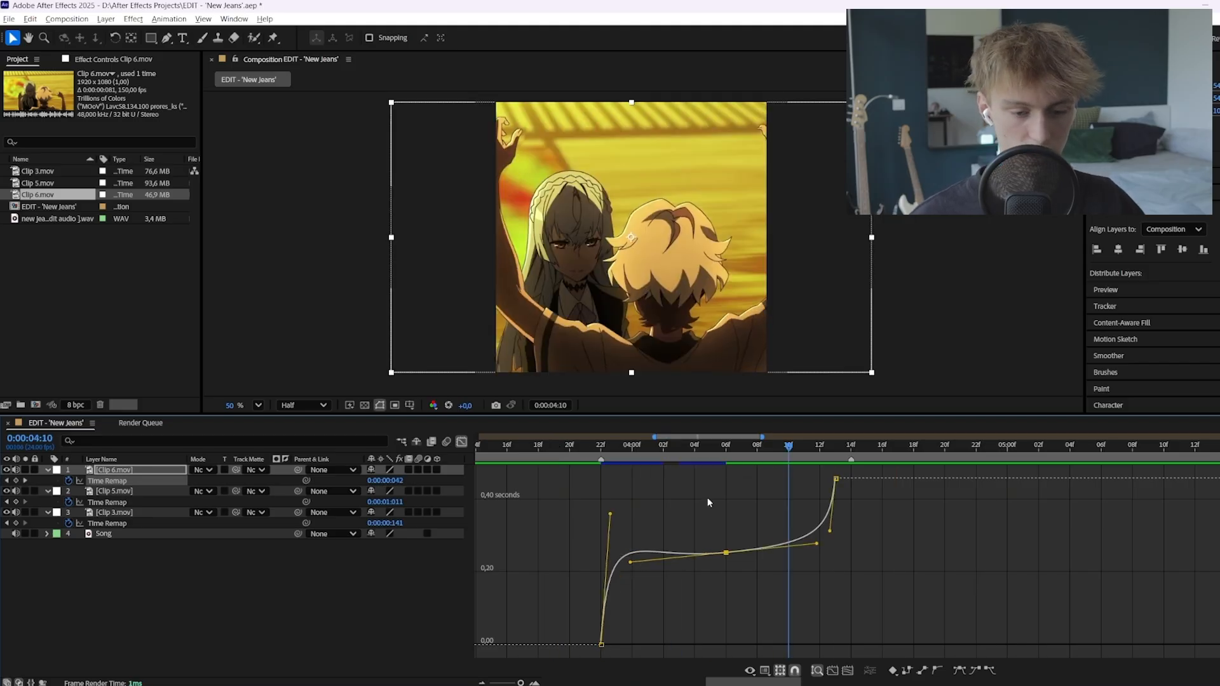
{"action": "key", "text": "ctrl+z"}
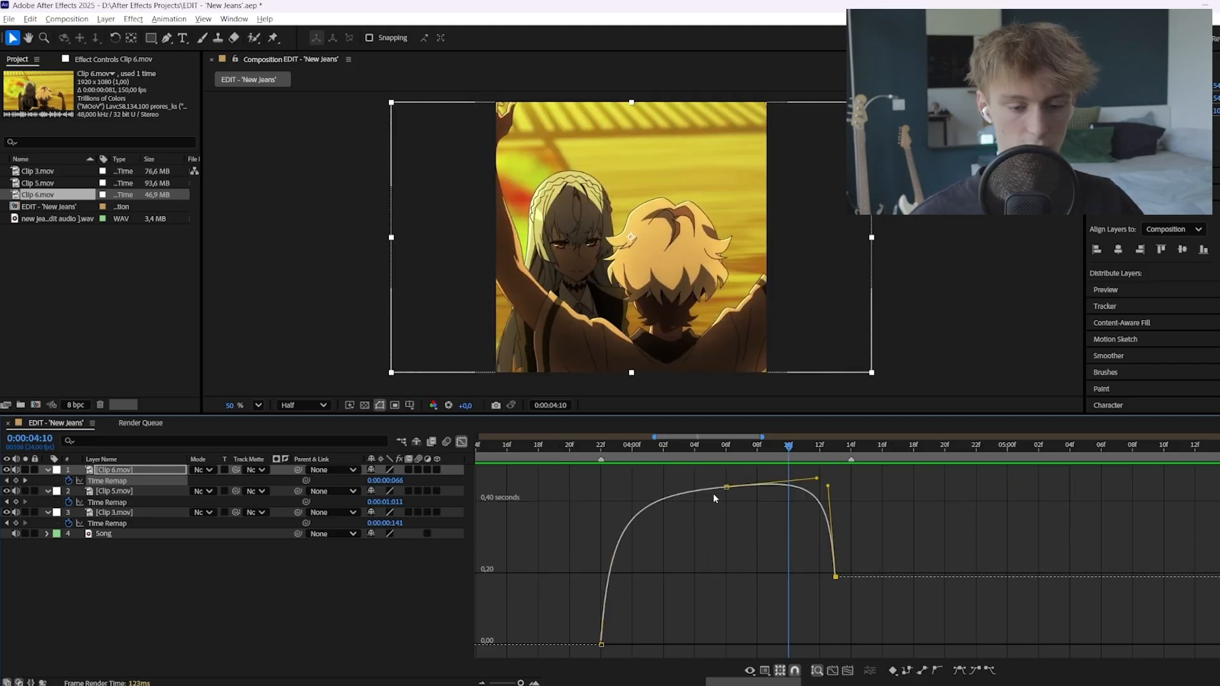
Examine Clip 6.mov's motion along its curve from 0:00:03:22 to 0:00:04:08
{"action": "left_click_drag", "start_coordinate": [772, 449], "coordinate": [711, 505]}
{"action": "key", "text": "space"}
{"action": "left_click", "coordinate": [757, 449]}
{"action": "left_click_drag", "start_coordinate": [775, 448], "coordinate": [601, 447]}
{"action": "left_click_drag", "start_coordinate": [570, 547], "coordinate": [628, 656]}
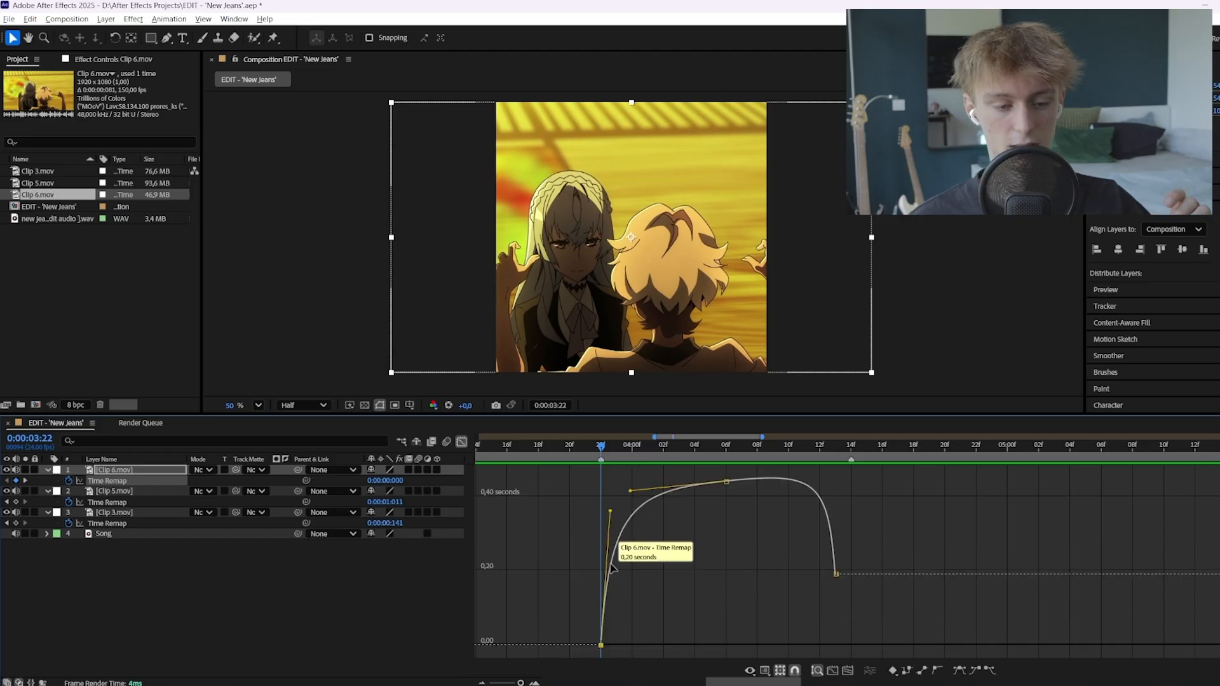
{"action": "left_click_drag", "start_coordinate": [601, 446], "coordinate": [679, 448]}
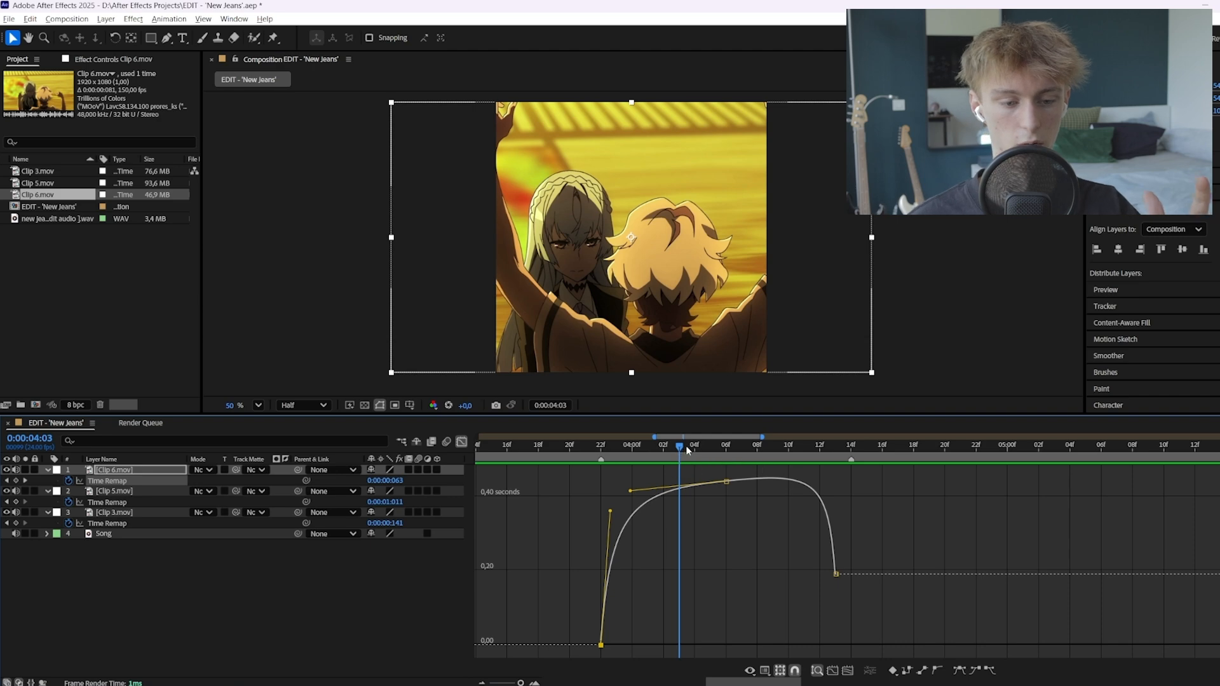
{"action": "left_click_drag", "start_coordinate": [686, 450], "coordinate": [765, 455]}
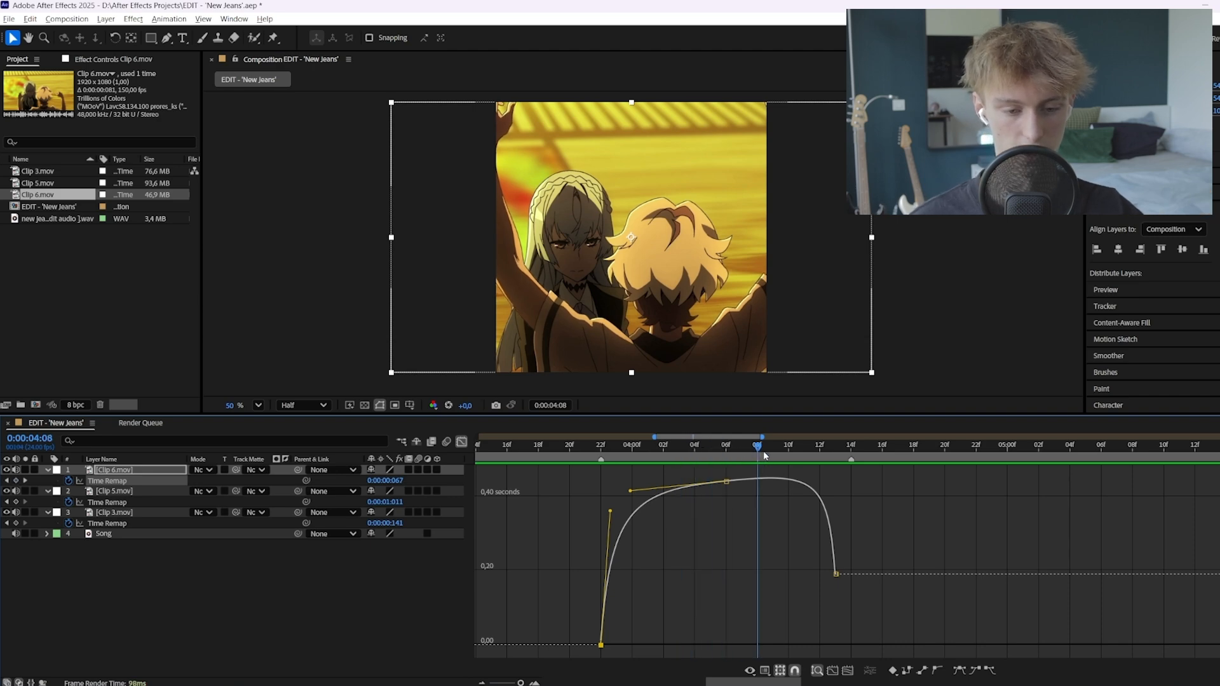
Level the handles of Clip 6.mov's middle keyframe, soften the drop into its last keyframe, and check the frames back to 0:00:04:06
{"action": "left_click", "coordinate": [727, 481]}
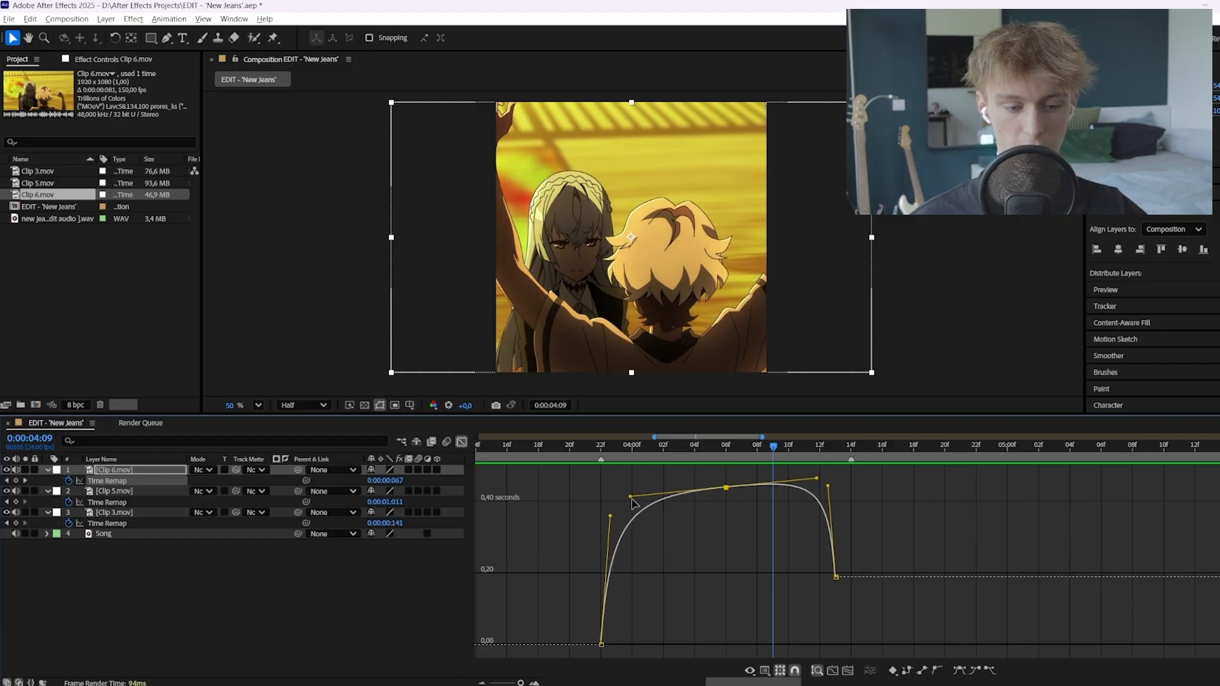
{"action": "left_click_drag", "start_coordinate": [630, 496], "coordinate": [631, 480]}
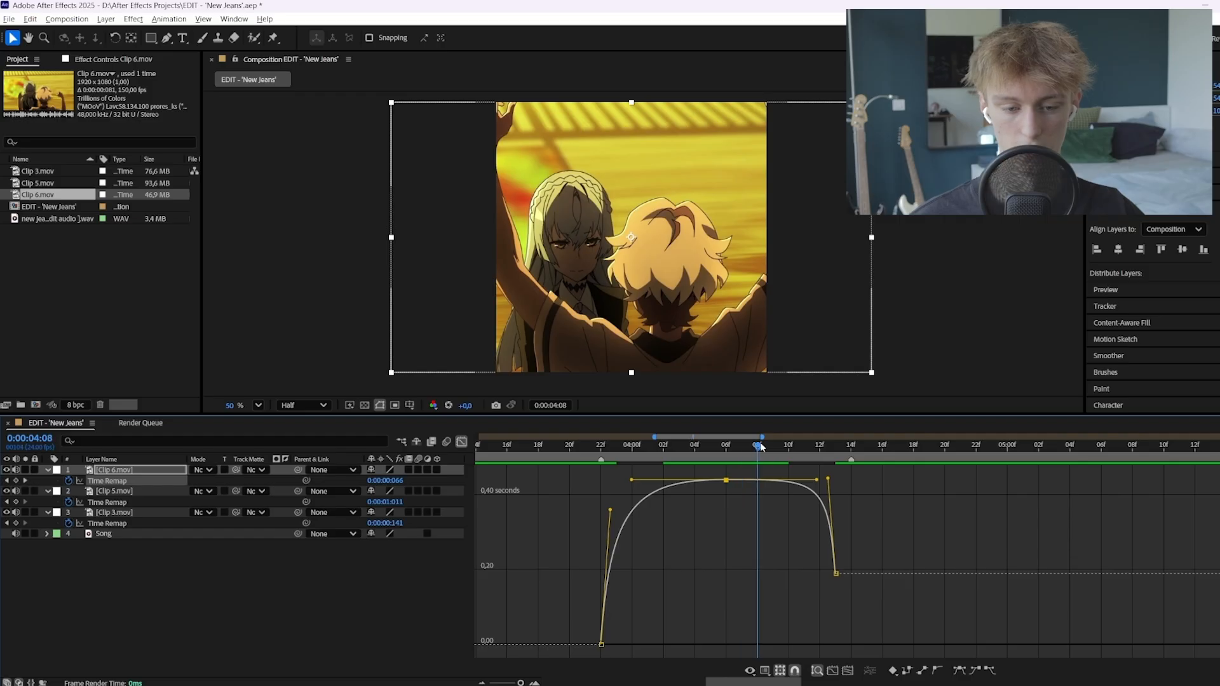
{"action": "left_click", "coordinate": [836, 573]}
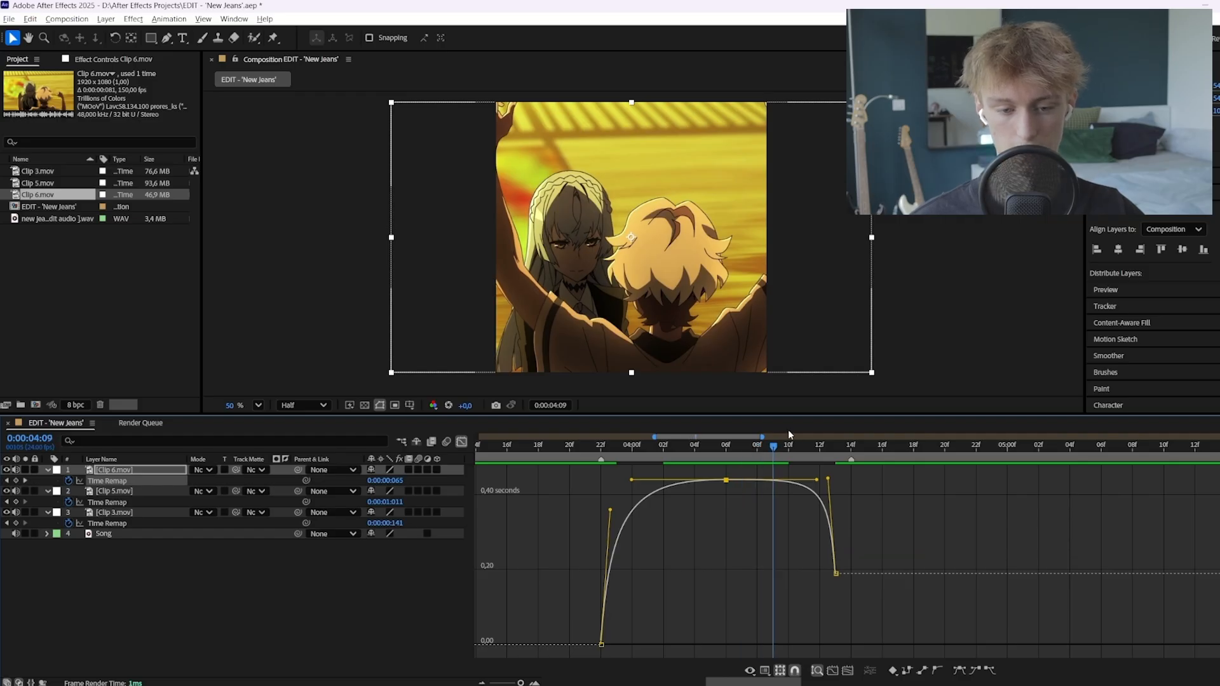
{"action": "left_click", "coordinate": [820, 446]}
{"action": "left_click_drag", "start_coordinate": [819, 450], "coordinate": [719, 451]}
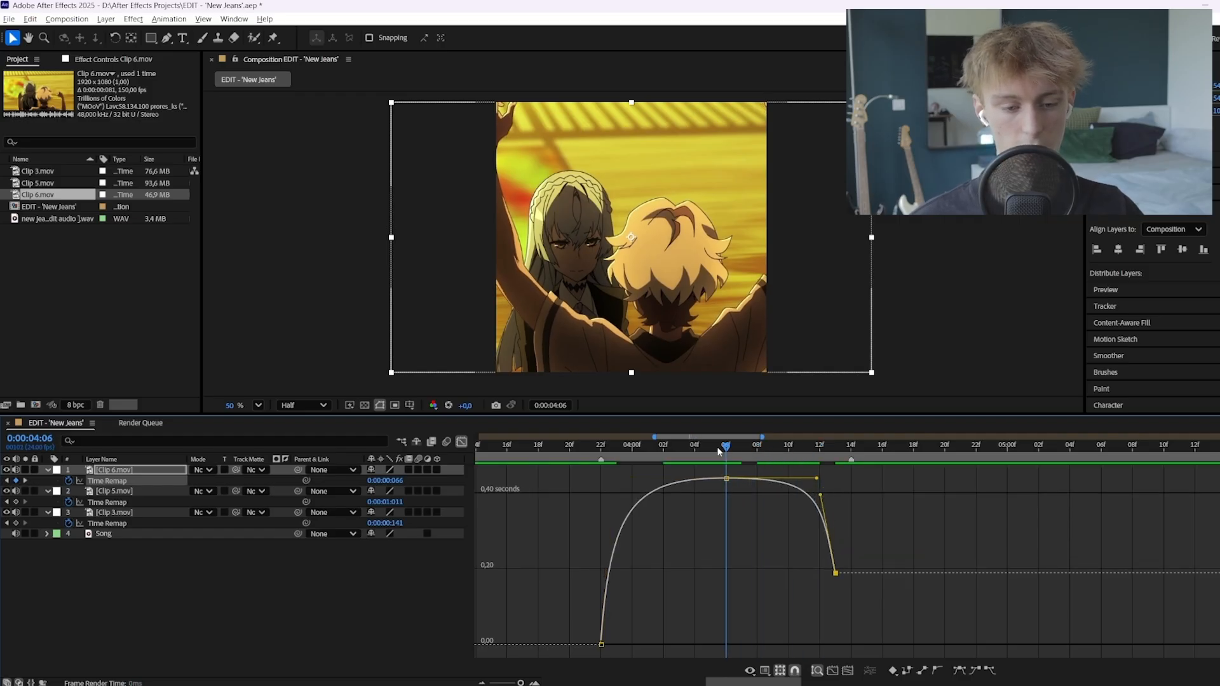
{"action": "left_click", "coordinate": [726, 449]}
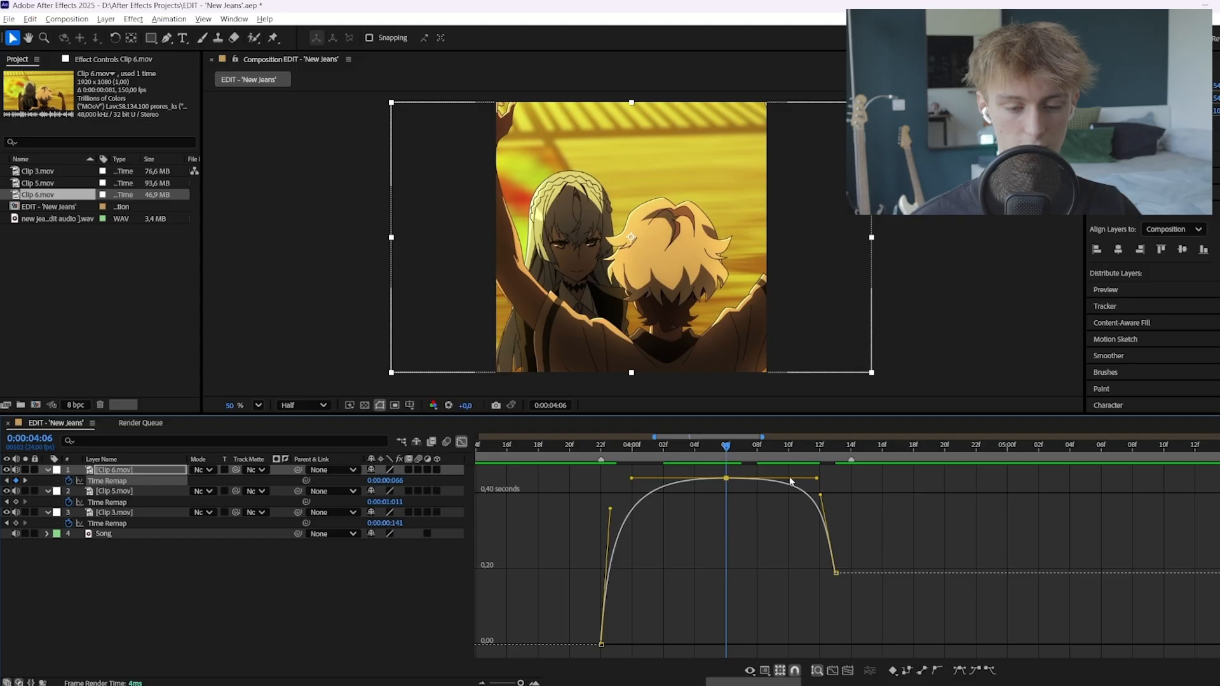
Shorten the outgoing handle of Clip 6.mov's middle keyframe and preview the curve from 0:00:03:17
{"action": "mouse_move", "coordinate": [812, 477]}
{"action": "left_mouse_down"}
{"action": "mouse_move", "coordinate": [796, 467]}
{"action": "mouse_move", "coordinate": [786, 503]}
{"action": "mouse_move", "coordinate": [787, 481]}
{"action": "mouse_move", "coordinate": [785, 526]}
{"action": "mouse_move", "coordinate": [800, 489]}
{"action": "left_mouse_up"}
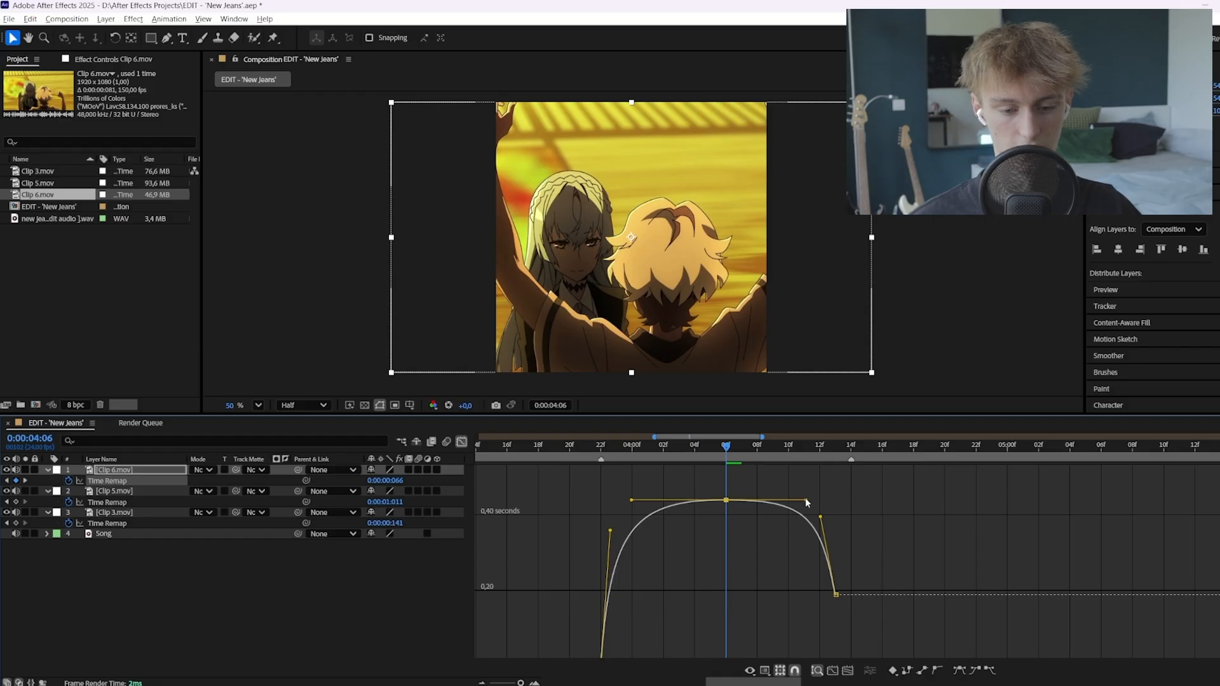
{"action": "left_click_drag", "start_coordinate": [619, 447], "coordinate": [740, 489]}
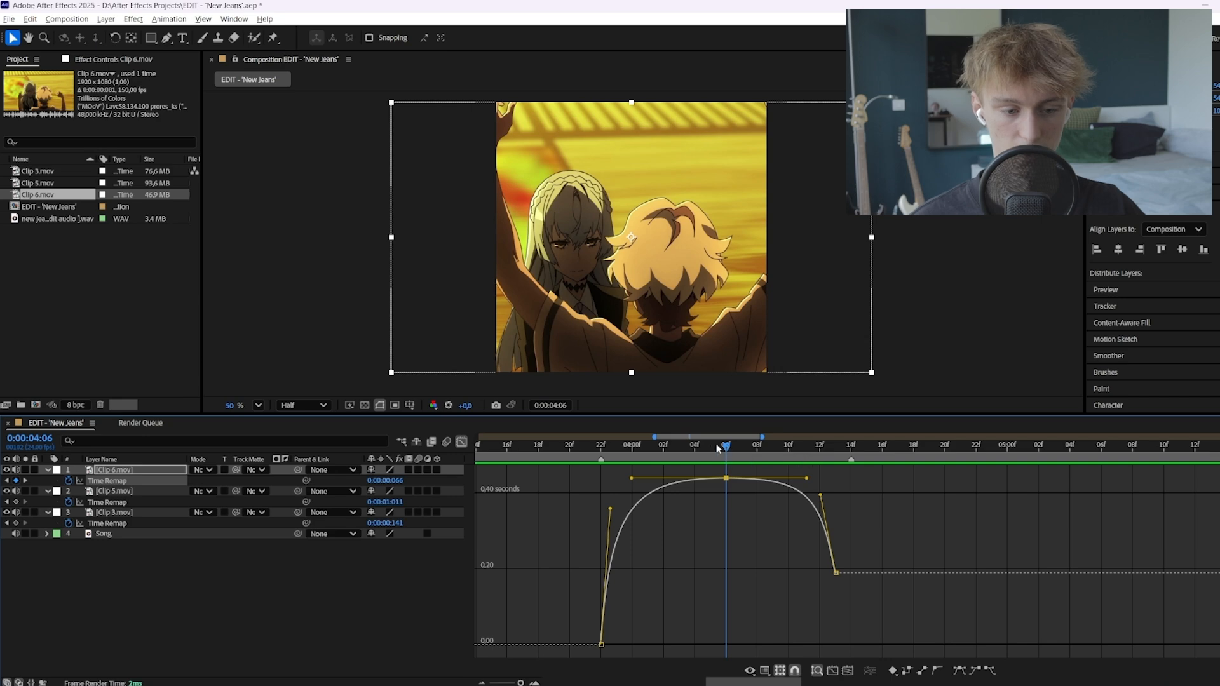
{"action": "left_click", "coordinate": [528, 448]}
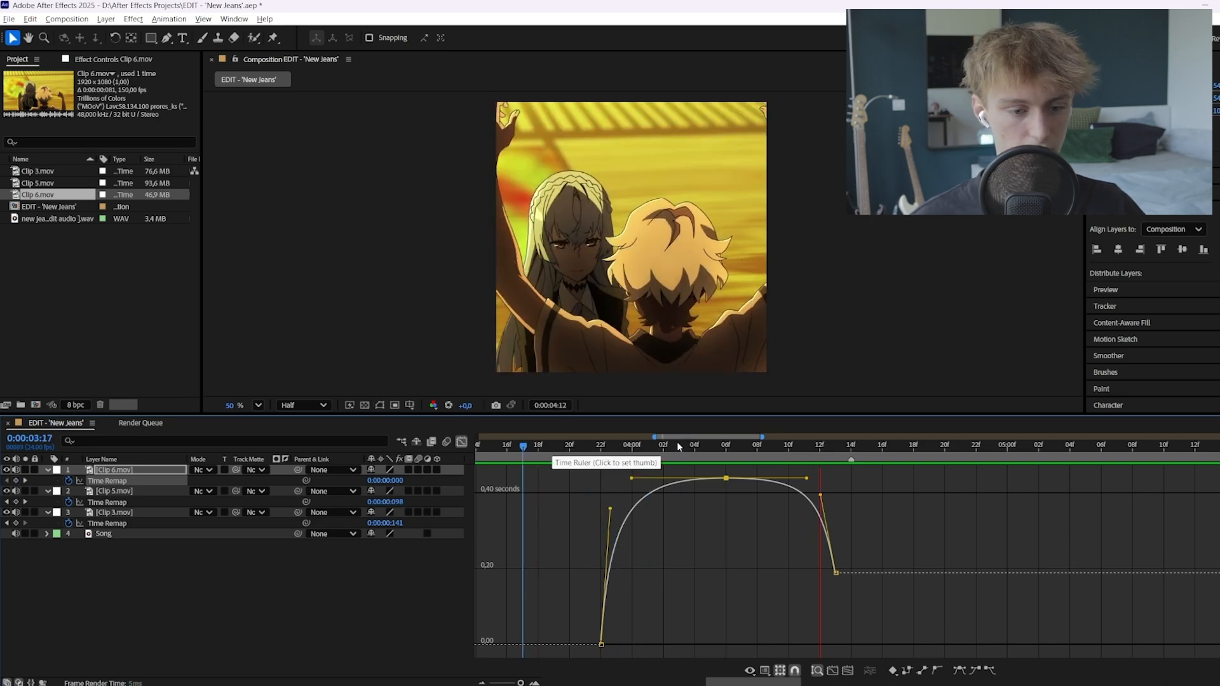
Tilt the handles of Clip 6.mov's middle keyframe so the curve keeps rising through it, and preview from 0:00:03:18
{"action": "left_click", "coordinate": [726, 447]}
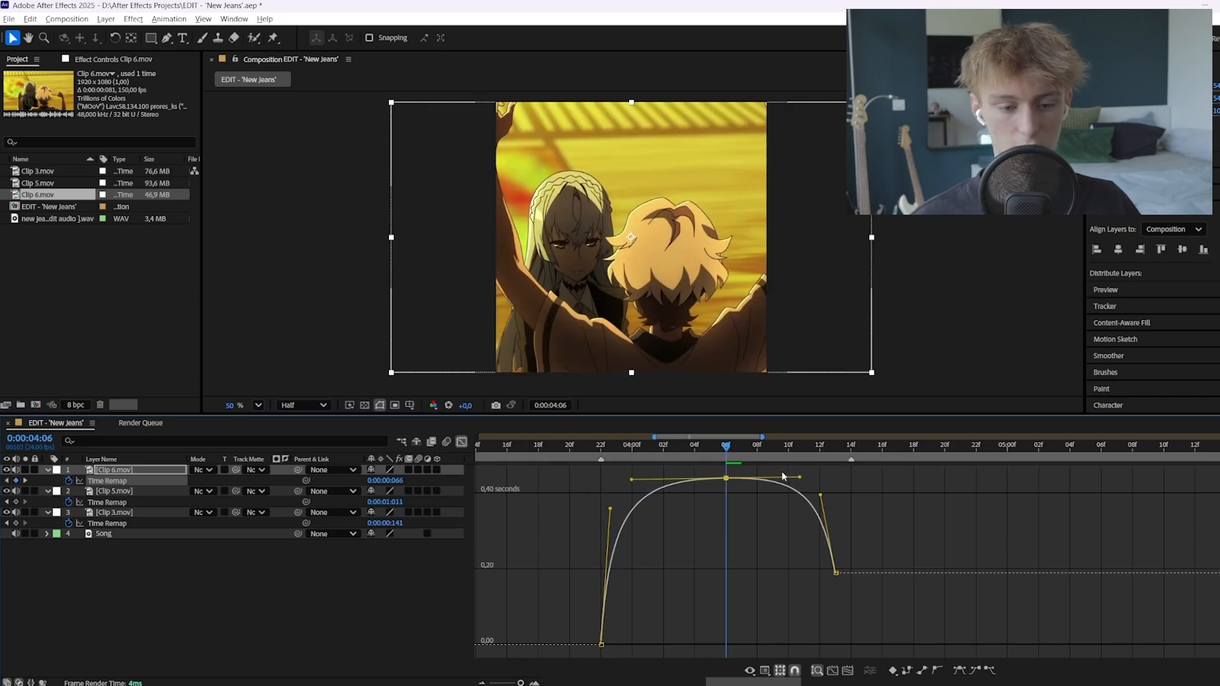
{"action": "left_click_drag", "start_coordinate": [807, 479], "coordinate": [757, 456]}
{"action": "scroll", "coordinate": [770, 497], "scroll_direction": "up", "scroll_amount": 1}
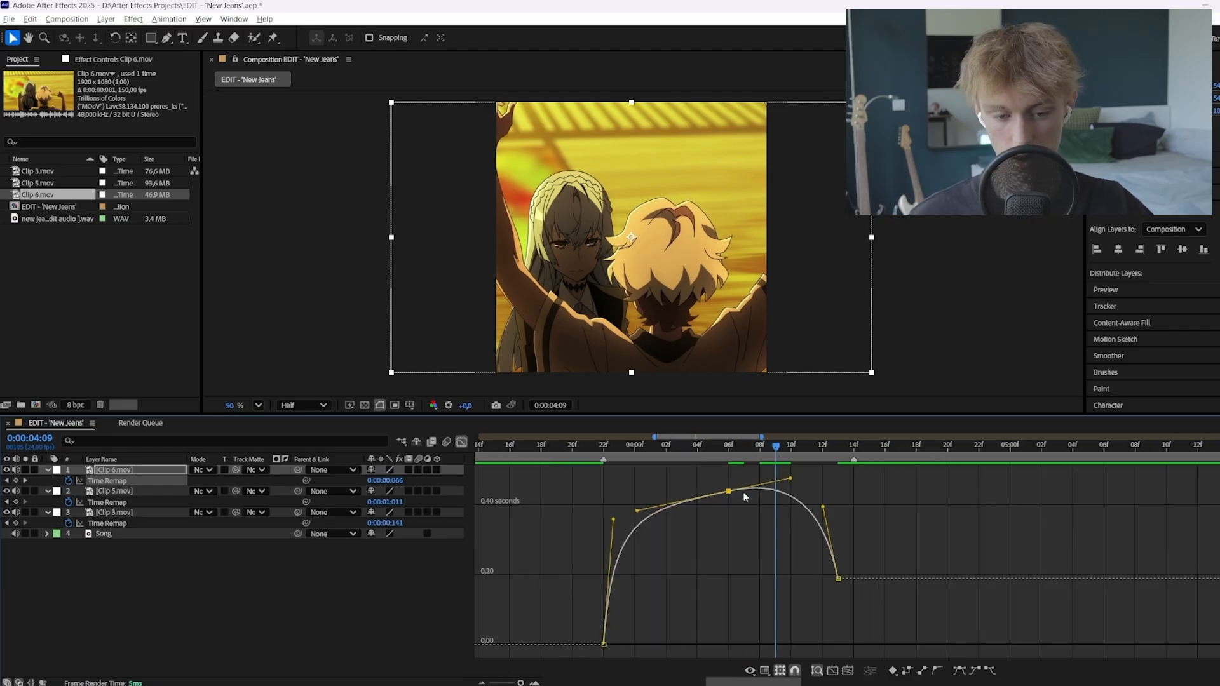
{"action": "left_click_drag", "start_coordinate": [776, 446], "coordinate": [509, 450]}
{"action": "key", "text": "space"}
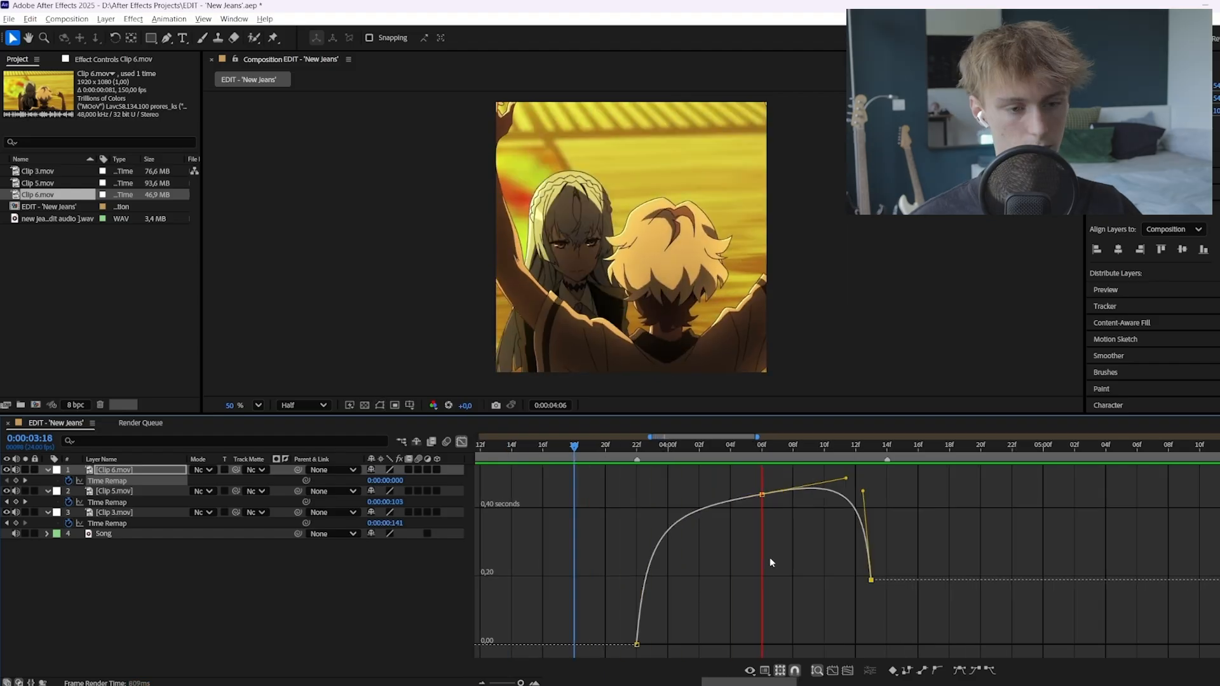
Leave the Graph Editor and play the whole edit from 0:00:01:20 to review all three clips
{"action": "left_click", "coordinate": [462, 444]}
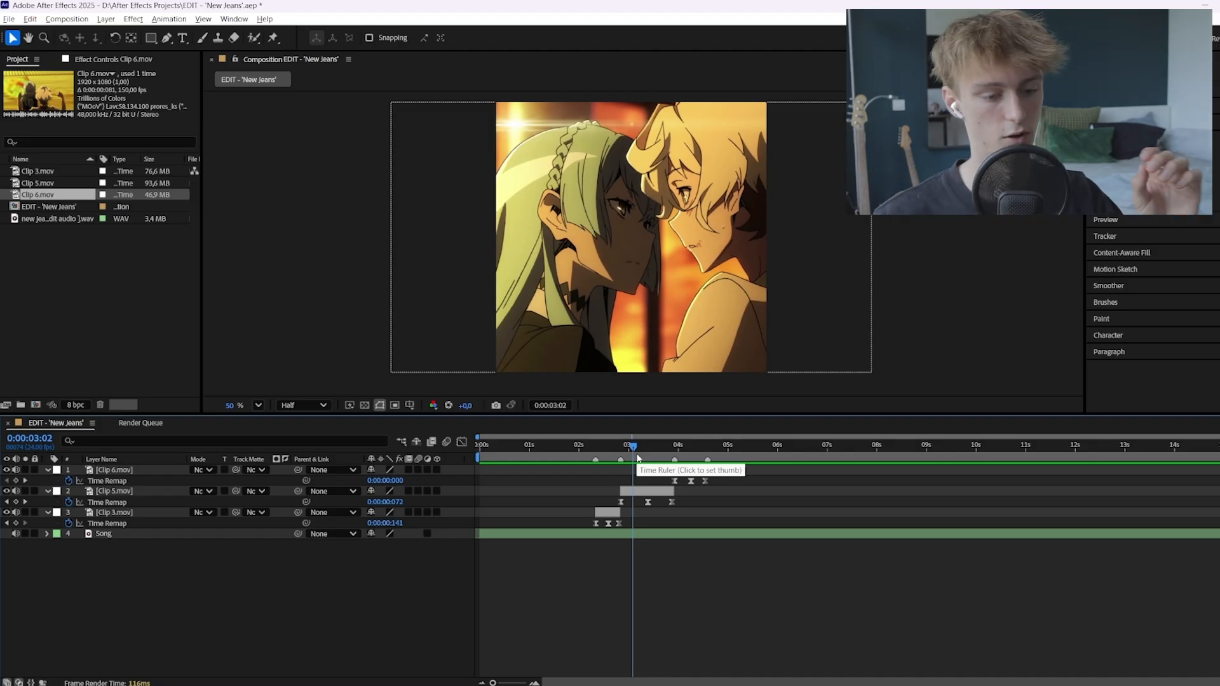
{"action": "left_click_drag", "start_coordinate": [638, 458], "coordinate": [571, 450]}
{"action": "key", "text": "space"}
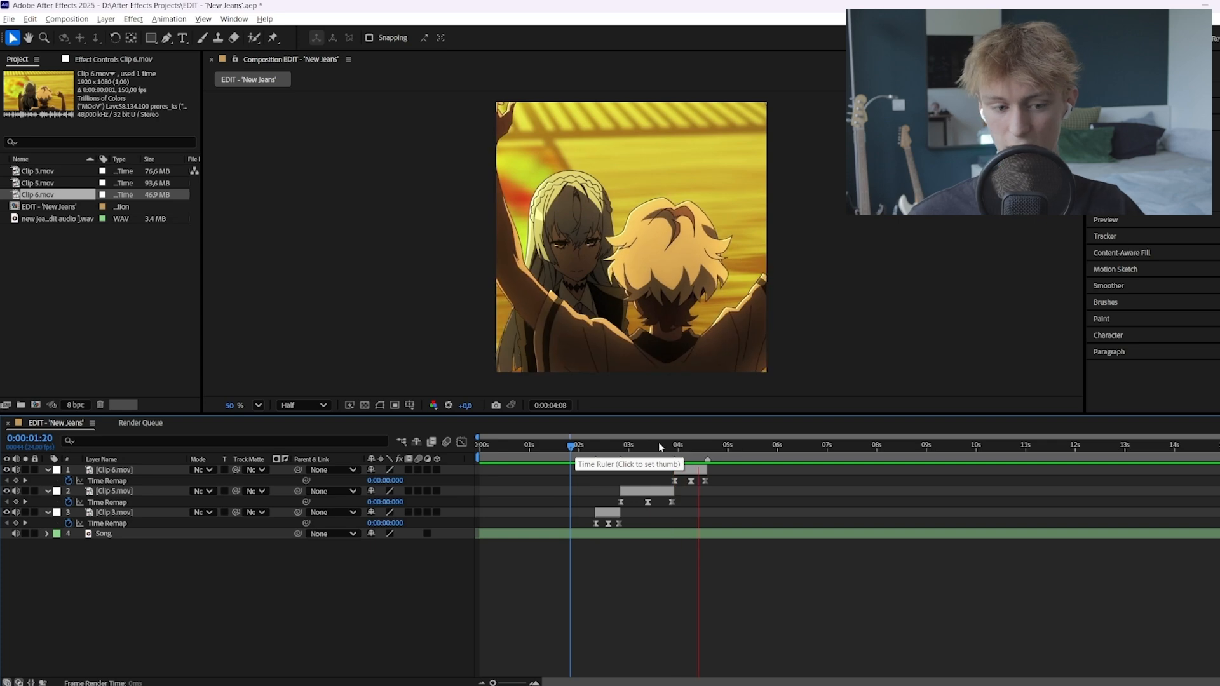
{"action": "left_click_drag", "start_coordinate": [659, 442], "coordinate": [647, 447]}
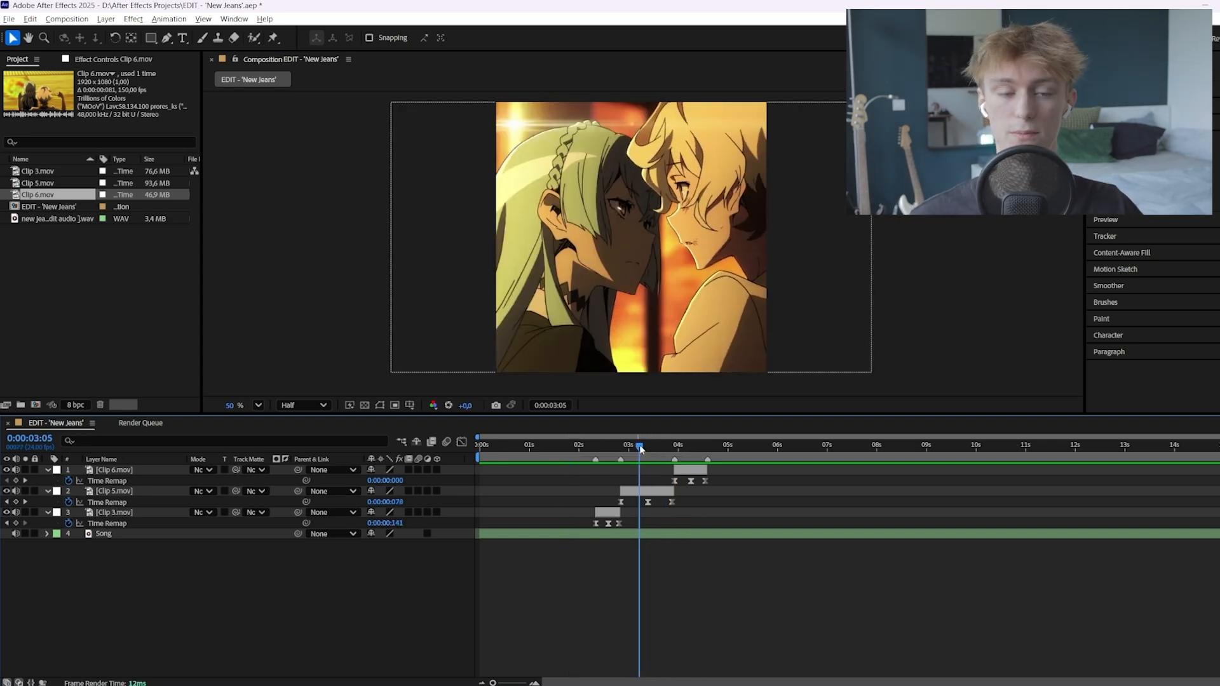
{"action": "left_click_drag", "start_coordinate": [641, 449], "coordinate": [645, 450]}
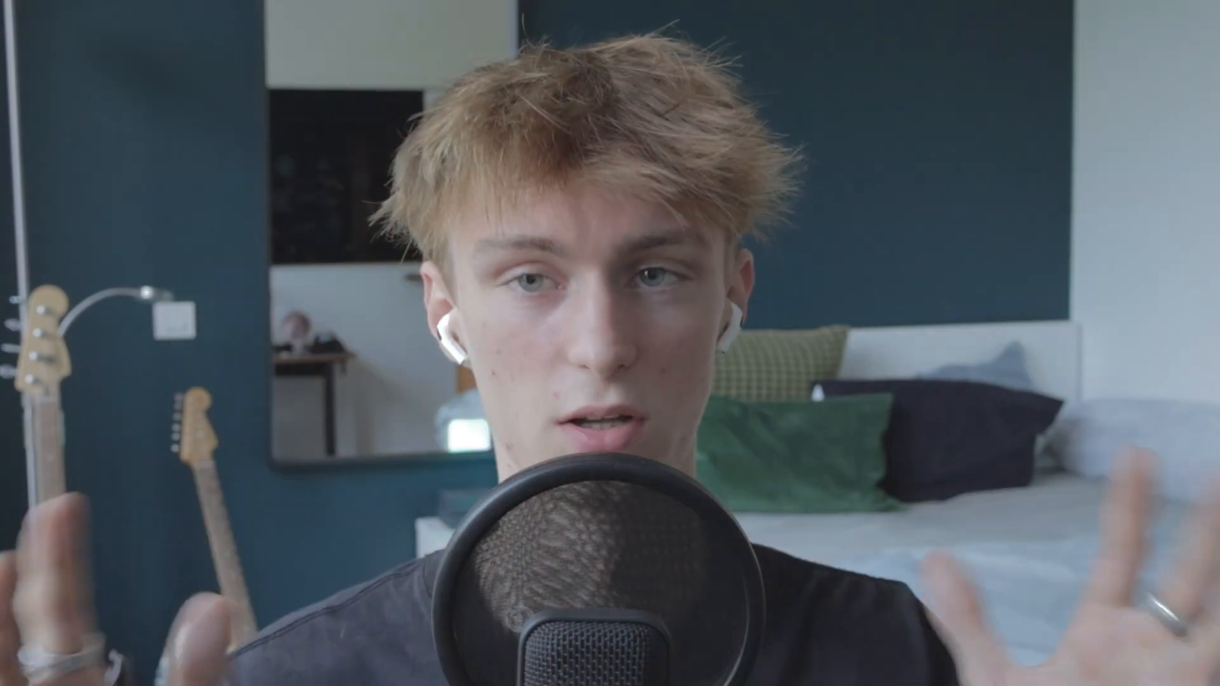